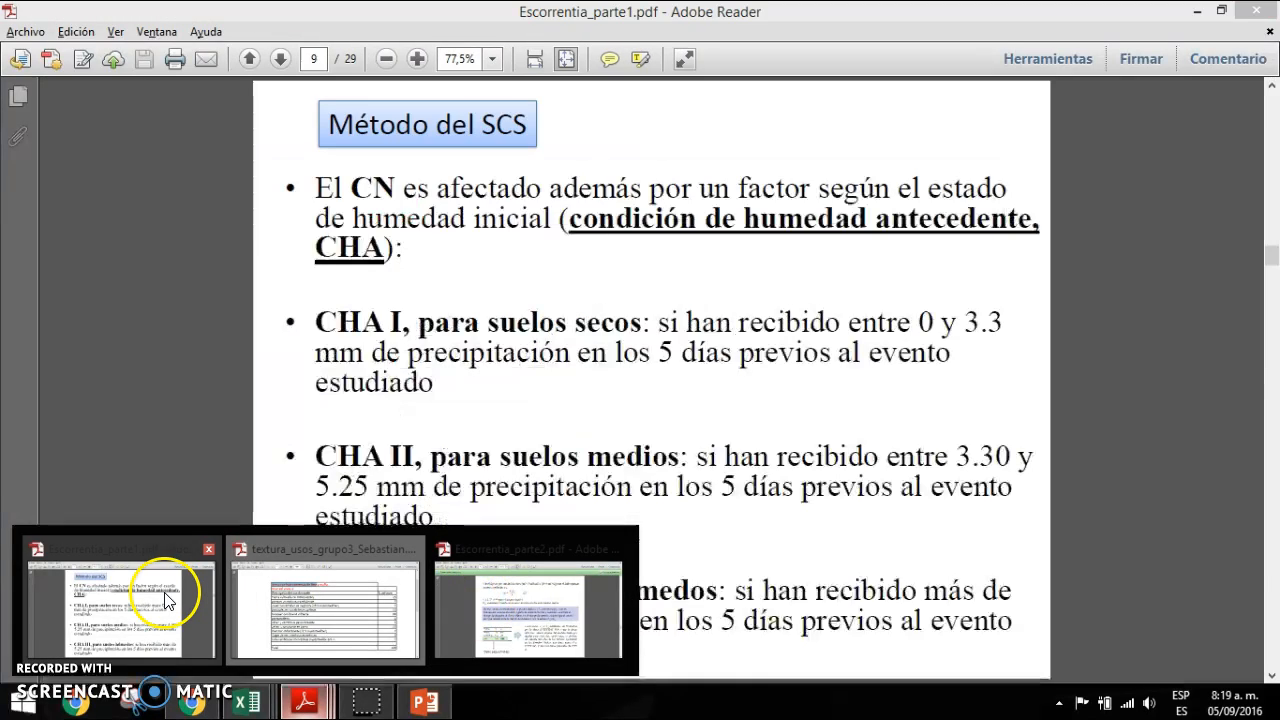
# - Open Escorrentia_parte1.pdf and find the SCS method page describing the curve number's hydrologic soil groups A to D
pyautogui.click(205, 588)
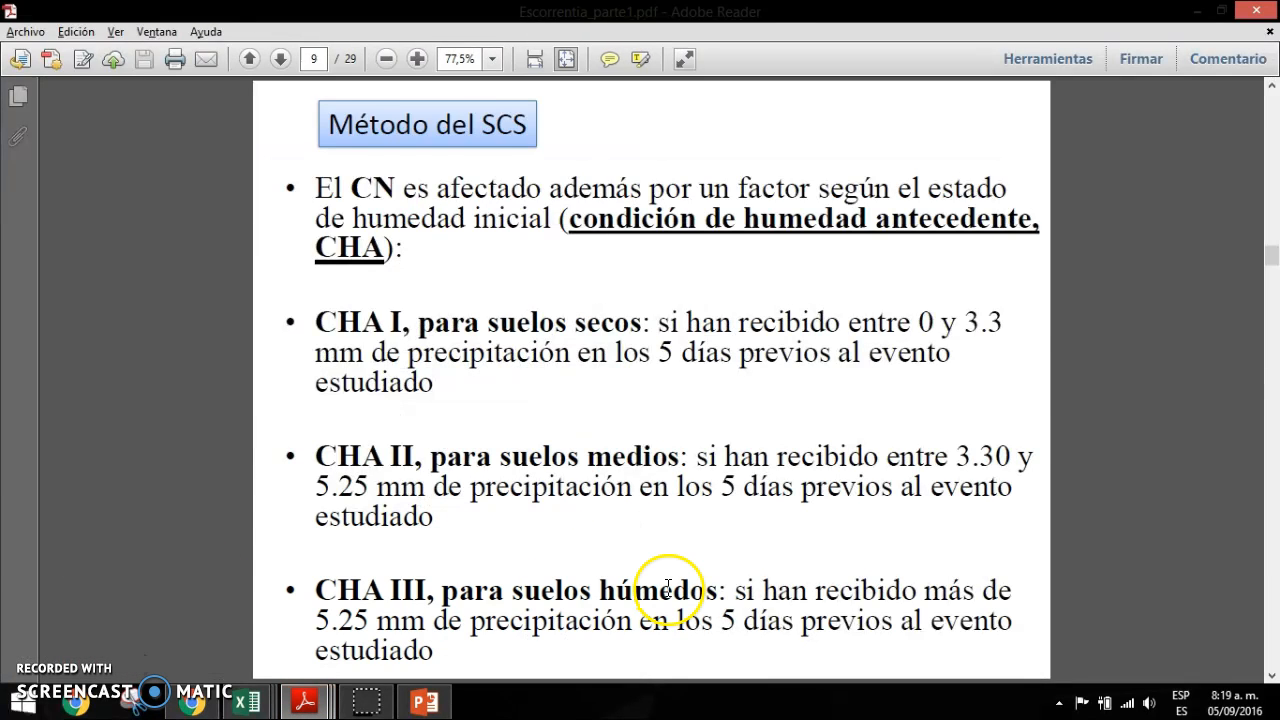
pyautogui.press('Left')
pyautogui.press('Left')
pyautogui.press('Left')
pyautogui.press('Left')
pyautogui.press('Left')
pyautogui.press('Right')
pyautogui.press('Right')
pyautogui.press('Right')
pyautogui.press('Right')
pyautogui.press('Right')
pyautogui.press('Right')
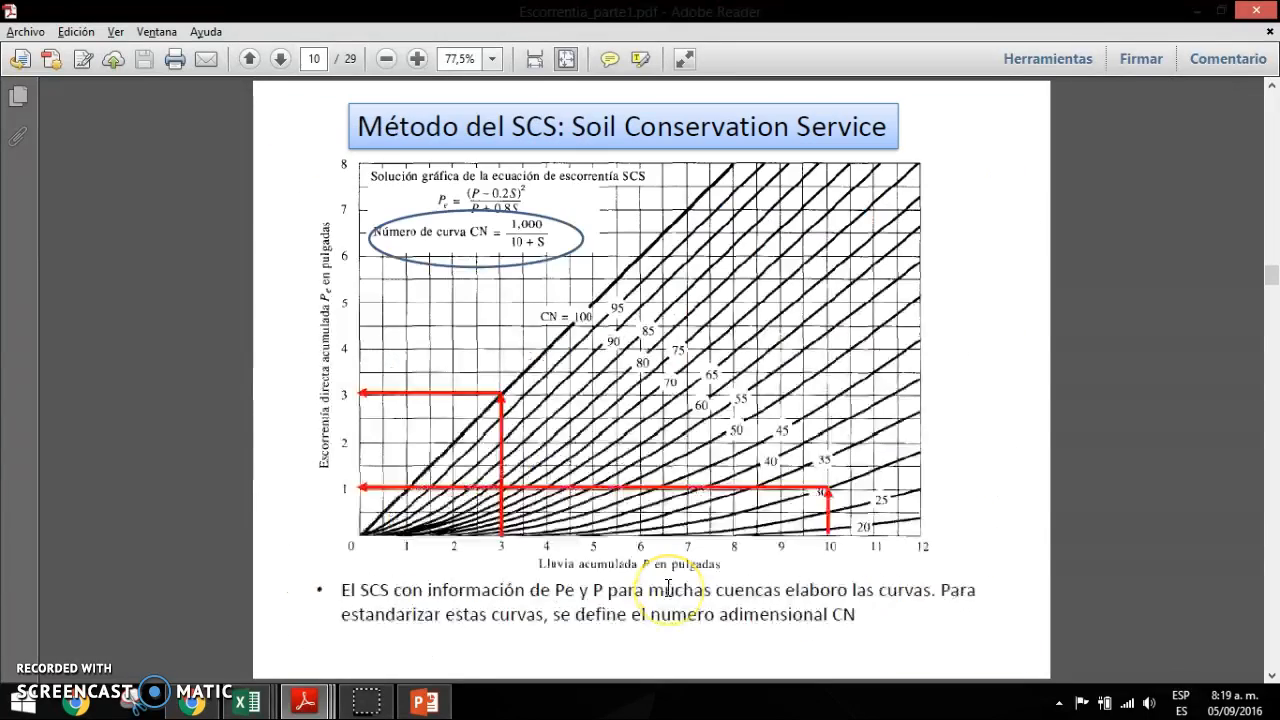
pyautogui.press('Left')
pyautogui.press('Left')
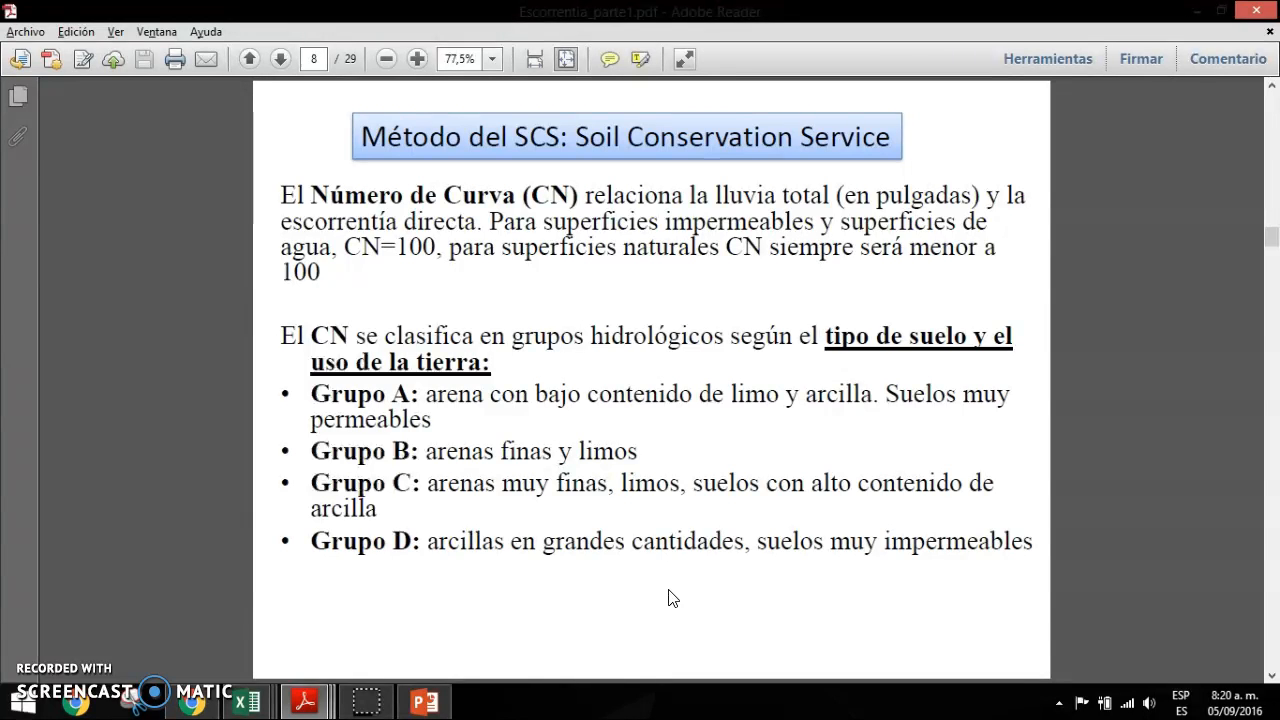
# - Go to the table of runoff curve numbers by land use and hydrologic soil group on page 12
pyautogui.press('Right')
pyautogui.press('Right')
pyautogui.press('Right')
pyautogui.press('Right')
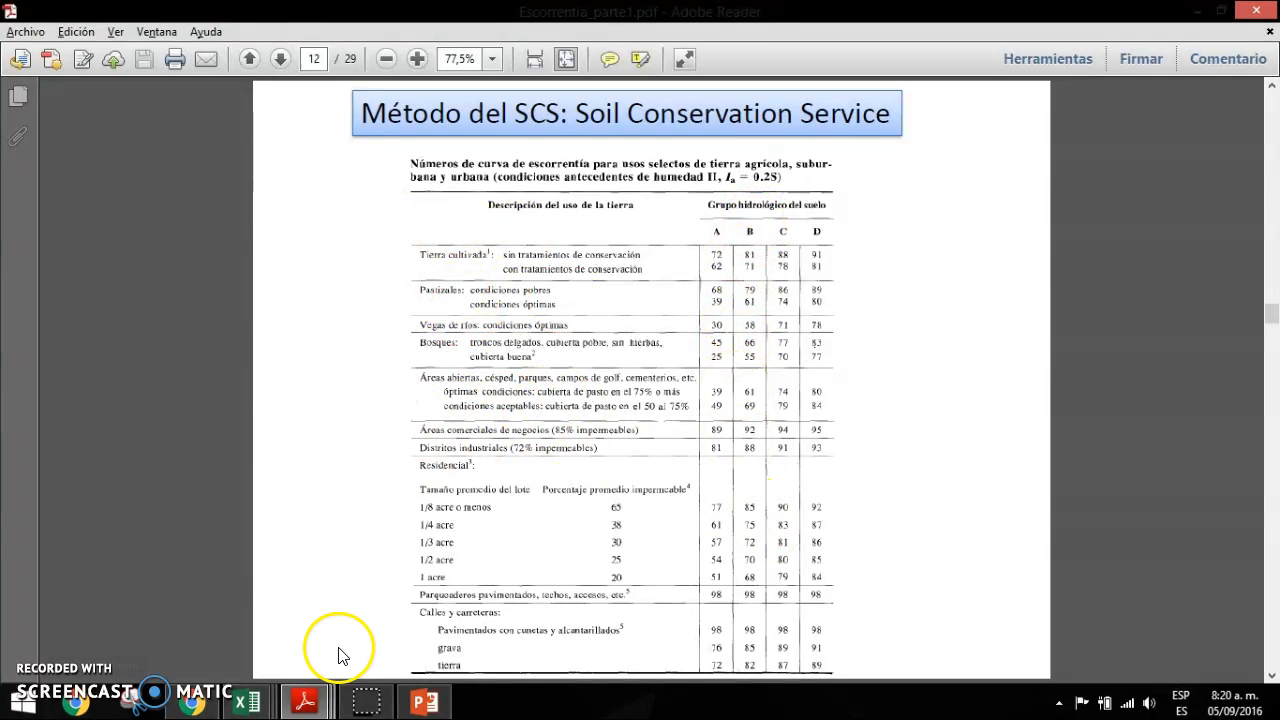
# - Switch to the Excel workbook calculo ponderado curva and inspect the weighted CN formula for cuenca 1
pyautogui.moveTo(248, 702)
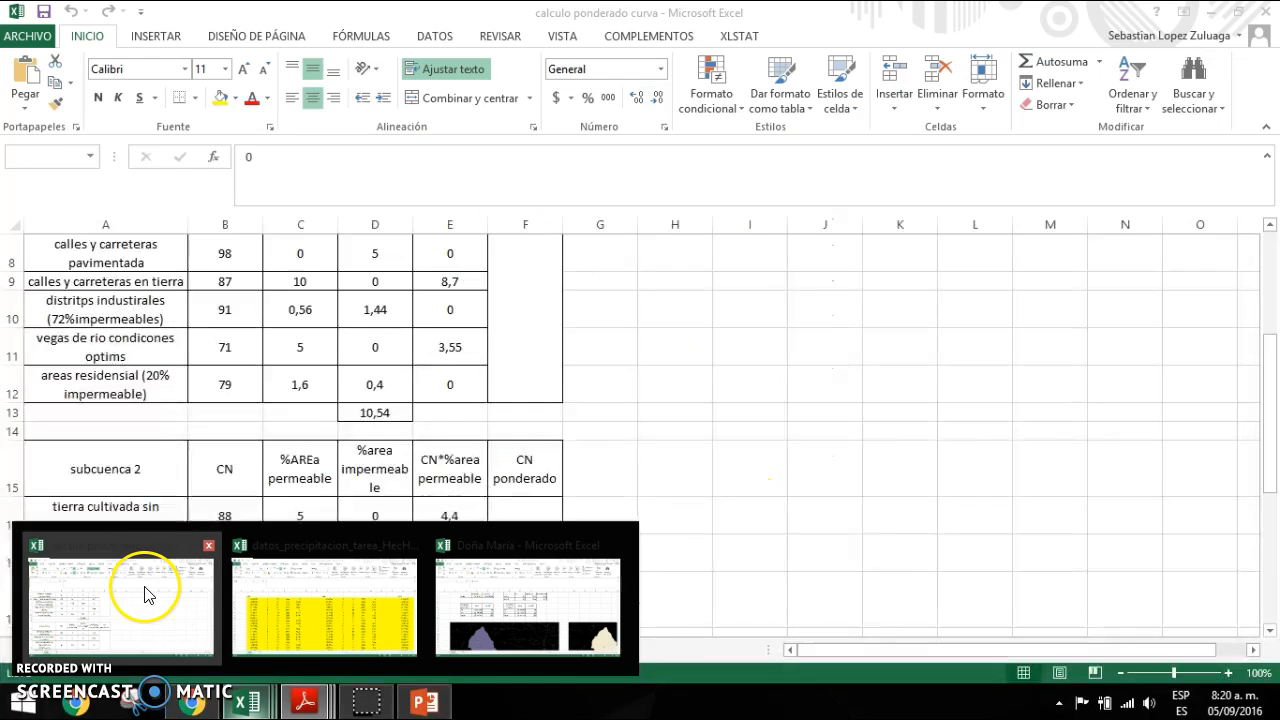
pyautogui.click(143, 586)
pyautogui.moveTo(1266, 346); pyautogui.dragTo(1270, 248)
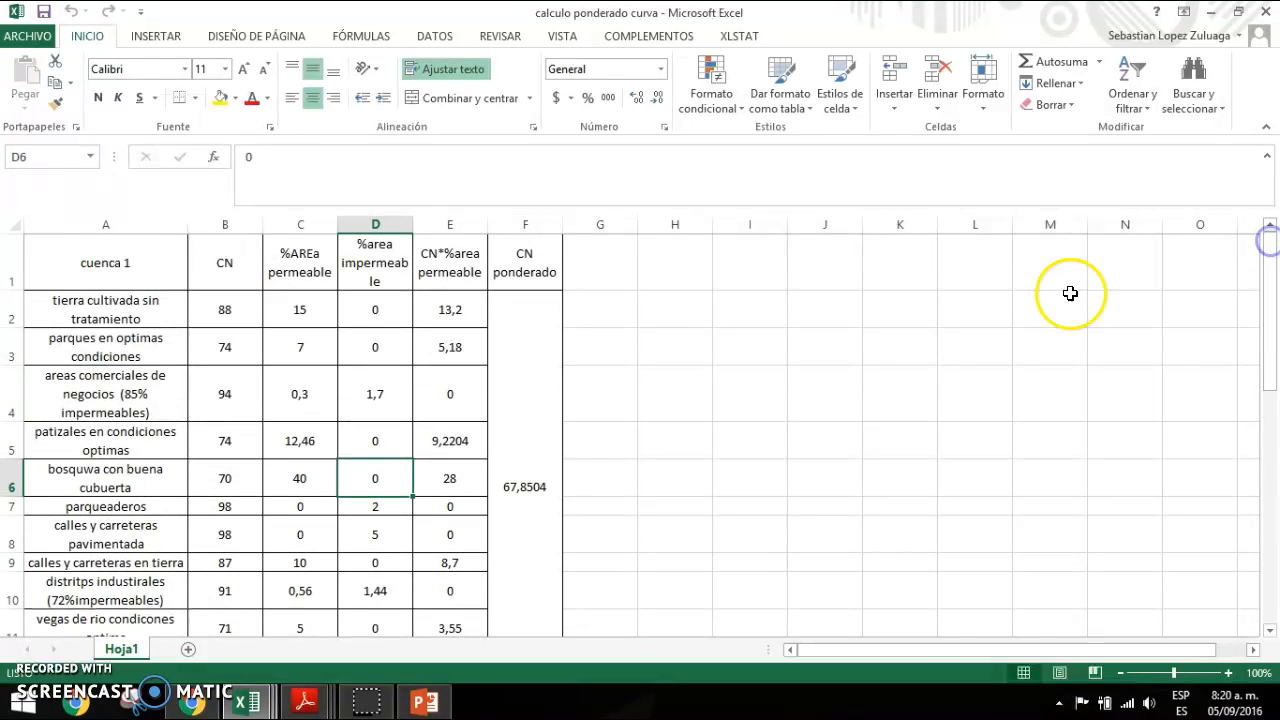
pyautogui.click(528, 347)
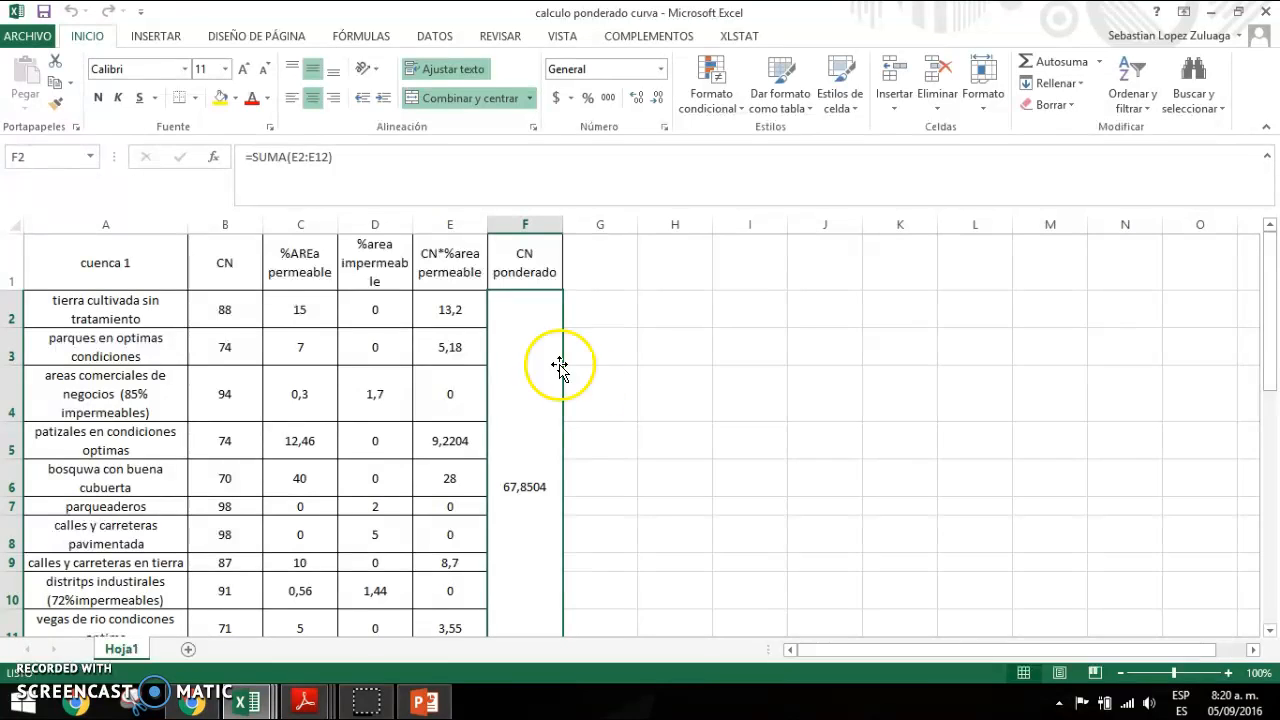
pyautogui.moveTo(1276, 280)
pyautogui.mouseDown()
pyautogui.moveTo(1270, 335)
pyautogui.moveTo(1266, 257)
pyautogui.mouseUp()
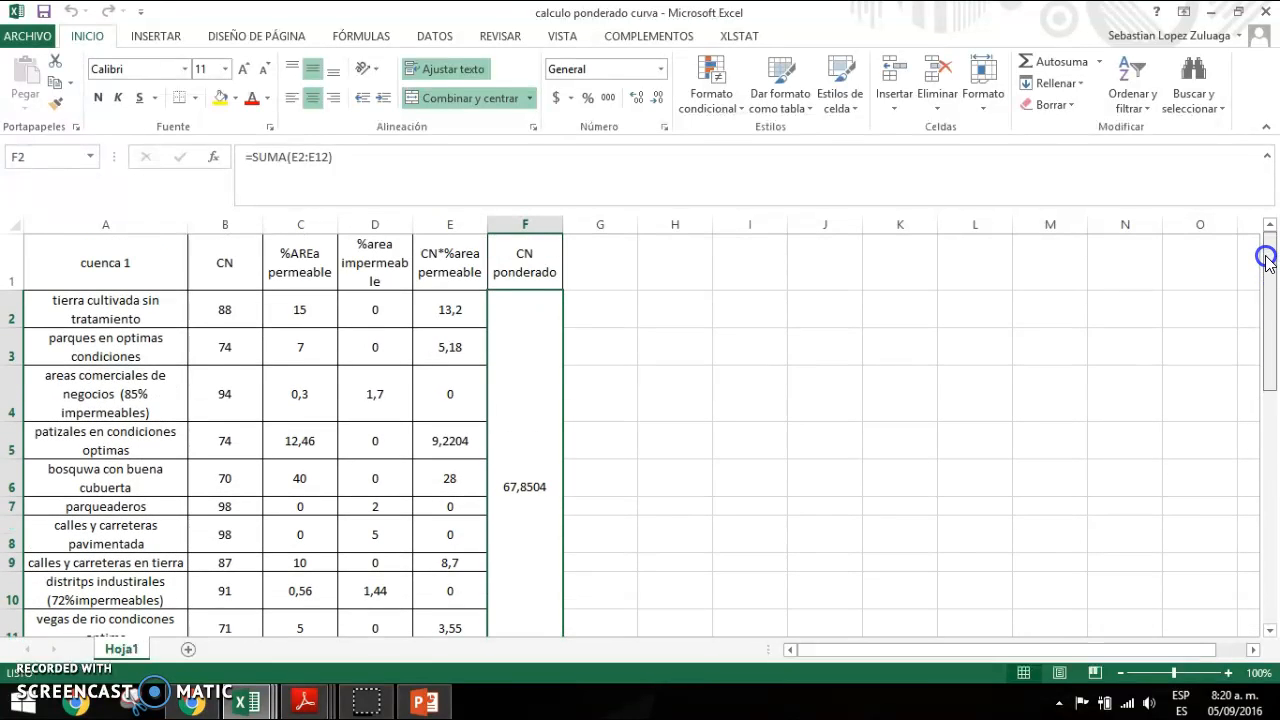
pyautogui.click(657, 322)
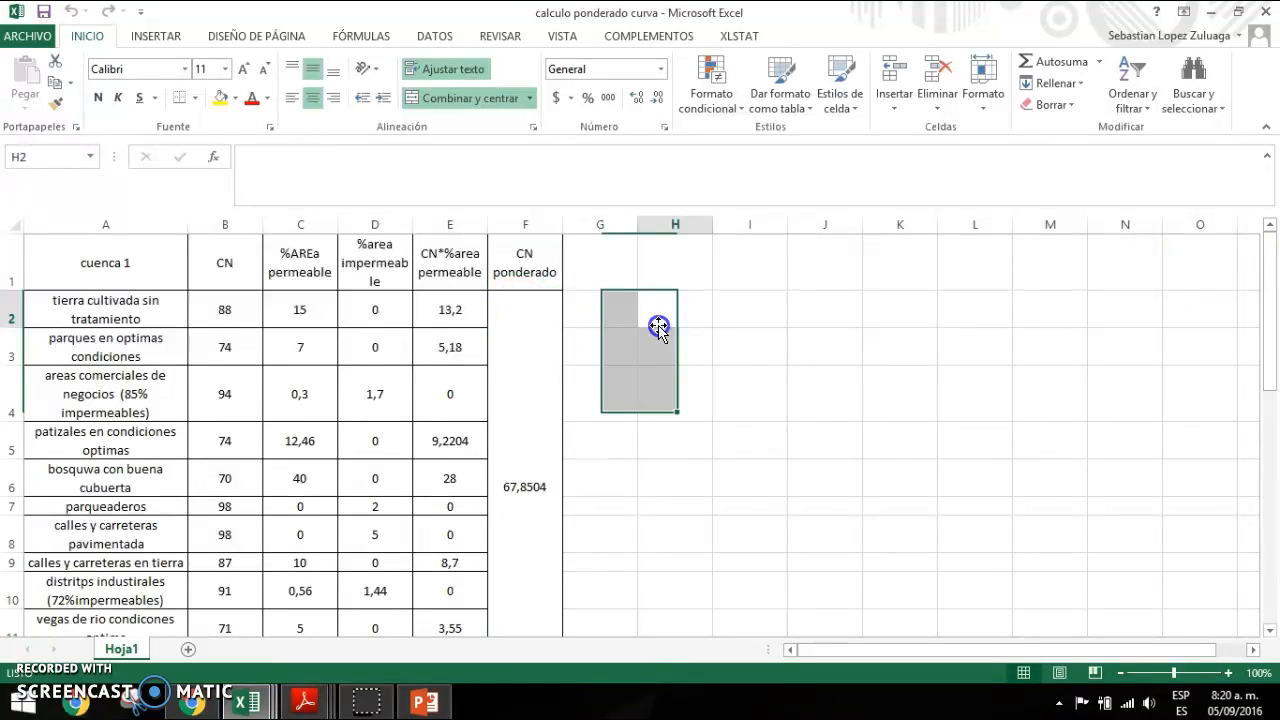
pyautogui.click(506, 323)
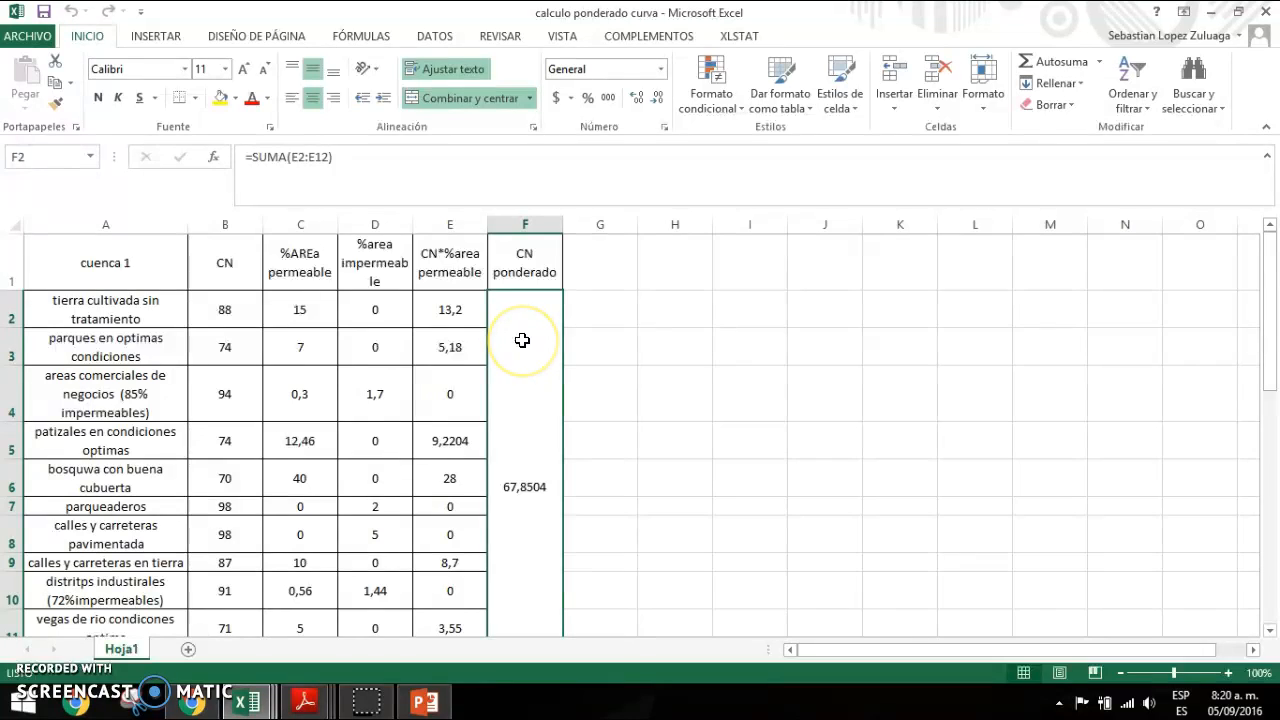
# - Review the impermeable area percentages of the cuenca 1 land uses row by row
pyautogui.click(398, 300)
pyautogui.press('Down')
pyautogui.press('Down')
pyautogui.press('Down')
pyautogui.press('Down')
pyautogui.press('Down')
pyautogui.press('Down')
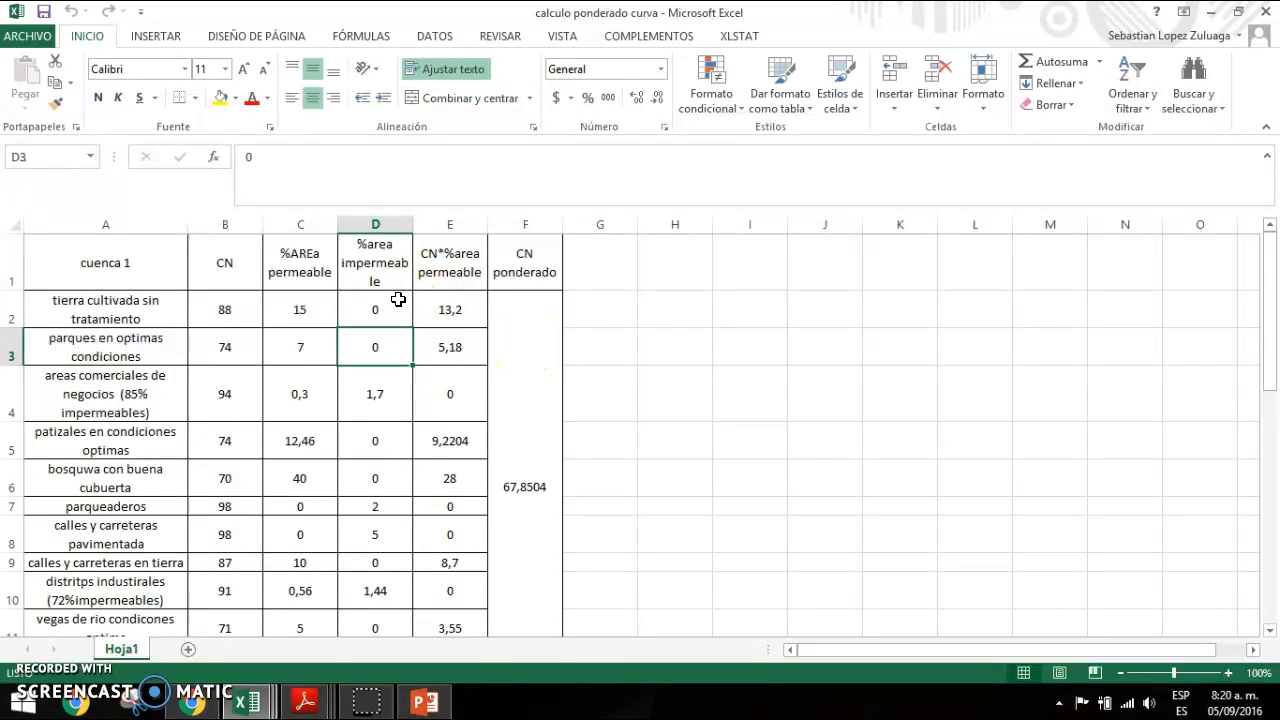
pyautogui.press('Up')
pyautogui.press('Up')
pyautogui.press('Up')
pyautogui.press('Up')
pyautogui.press('Up')
pyautogui.press('Up')
pyautogui.press('Up')
# - Examine the CN, permeable and impermeable percentages and product formula for untreated cultivated land, plus the weighted CN formula
pyautogui.click(243, 314)
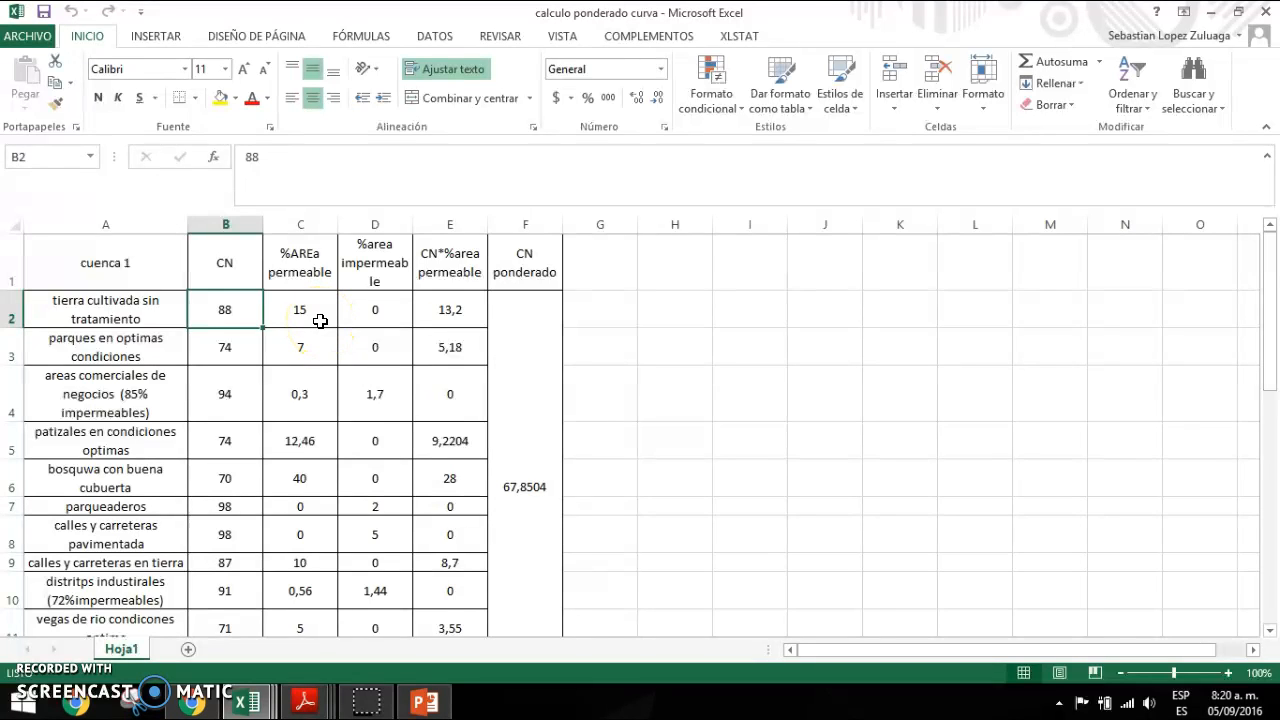
pyautogui.click(378, 311)
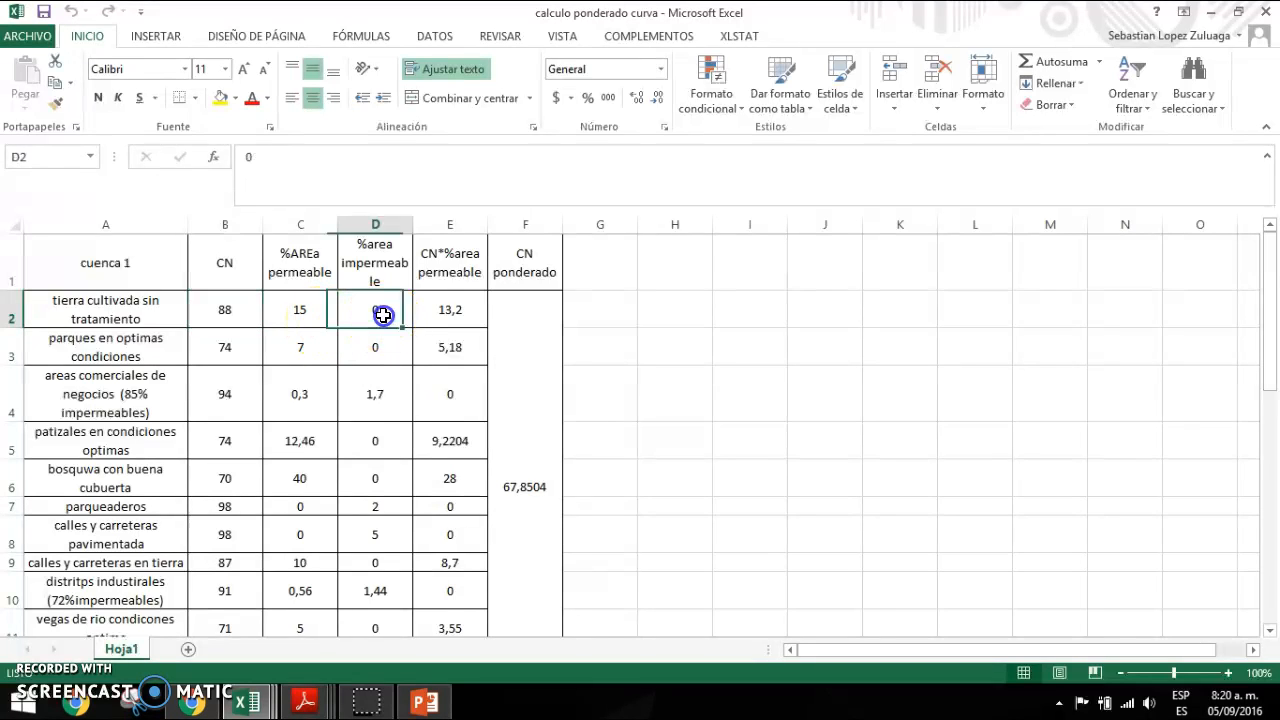
pyautogui.click(321, 306)
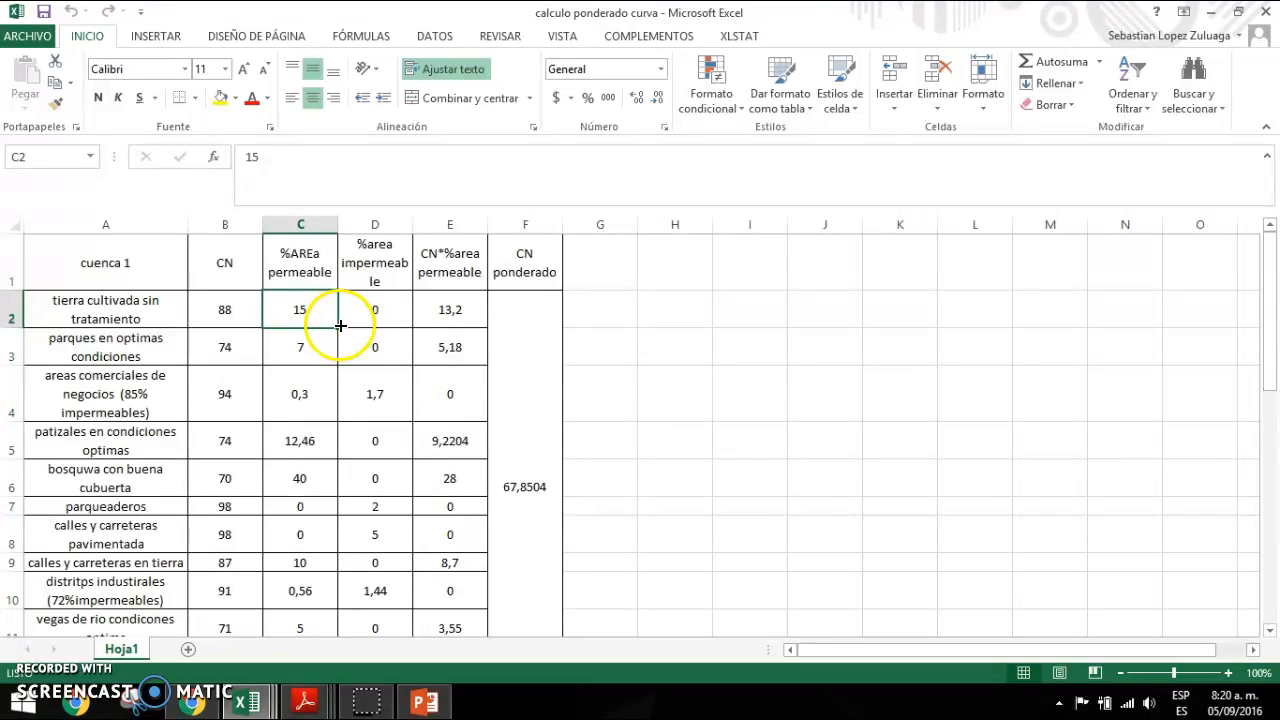
pyautogui.click(486, 307)
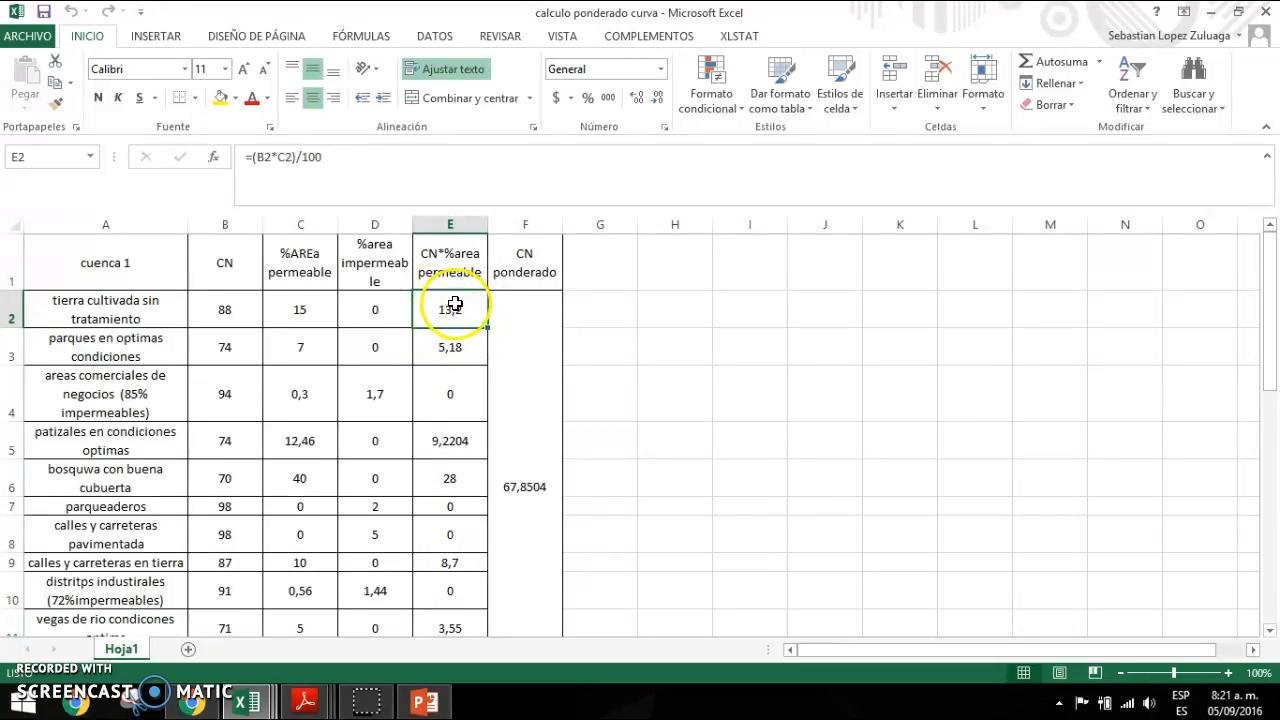
pyautogui.click(534, 331)
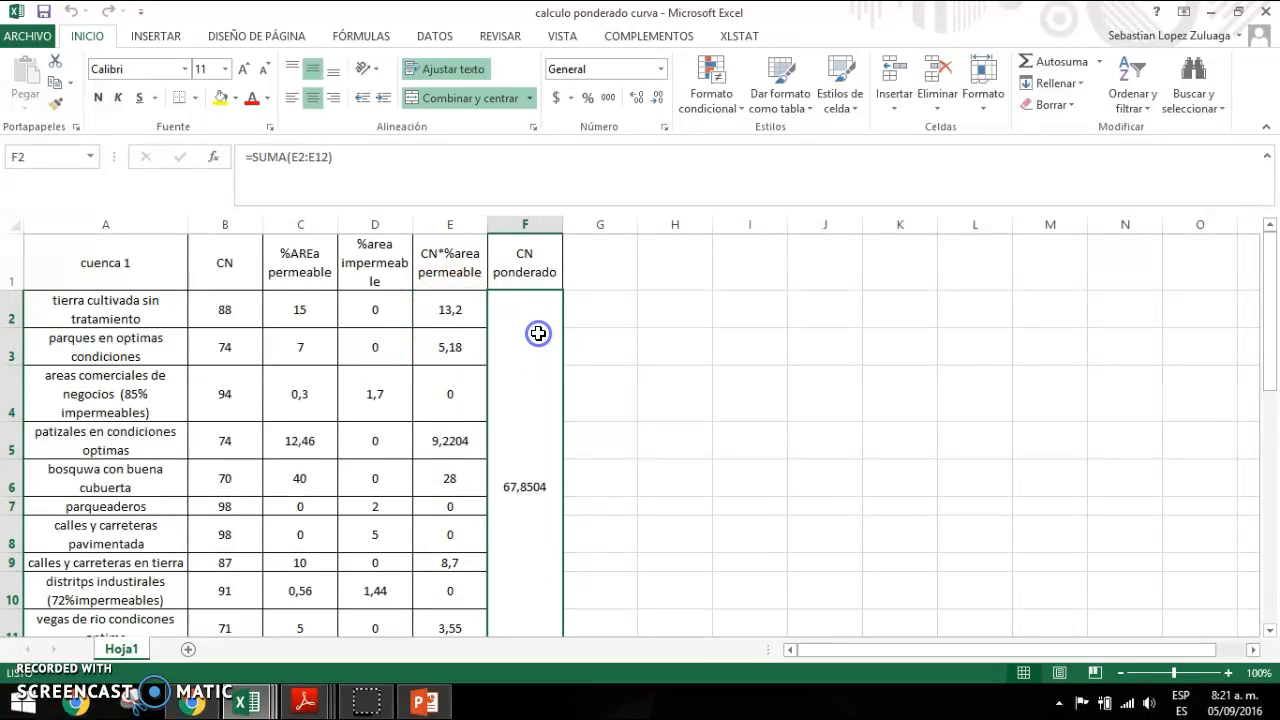
# - Check the CN by permeable area formulas down the cuenca 1 rows and the weighted CN sum built from them
pyautogui.click(434, 314)
pyautogui.press('Down')
pyautogui.press('Down')
pyautogui.press('Down')
pyautogui.press('Down')
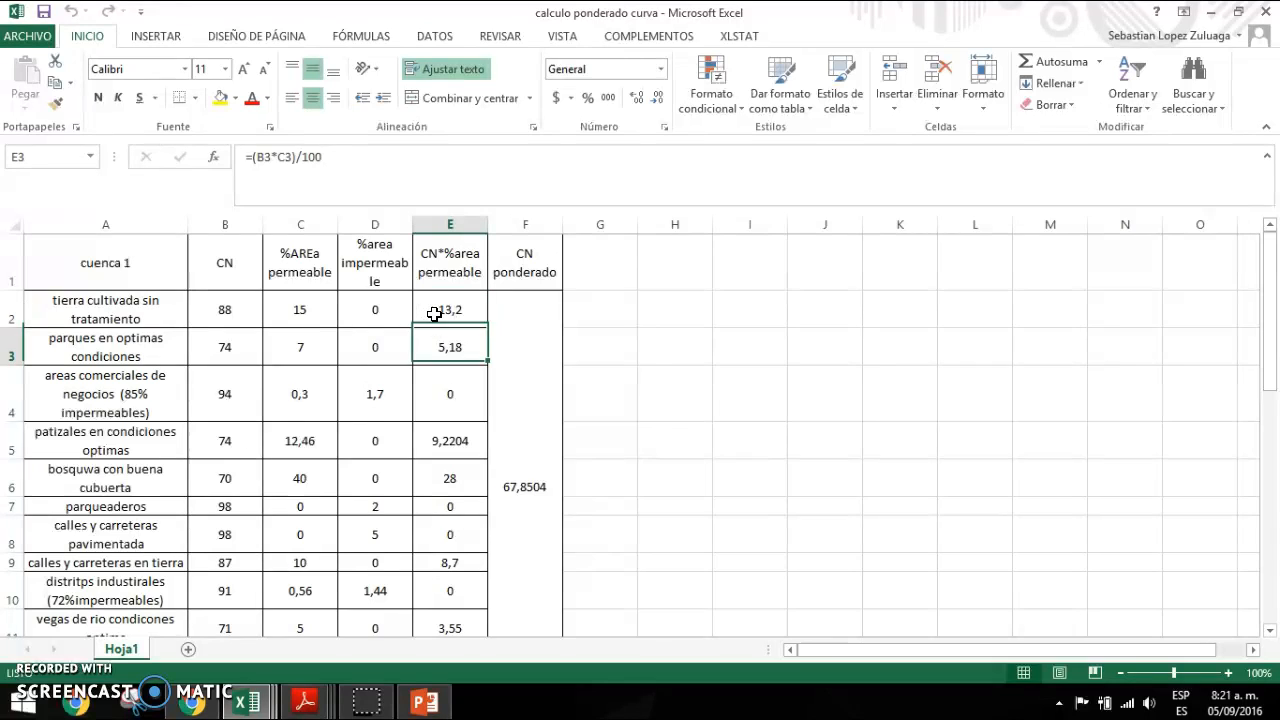
pyautogui.press('Down')
pyautogui.press('Down')
pyautogui.press('Down')
pyautogui.press('Down')
pyautogui.press('Down')
pyautogui.press('Down')
pyautogui.press('Down')
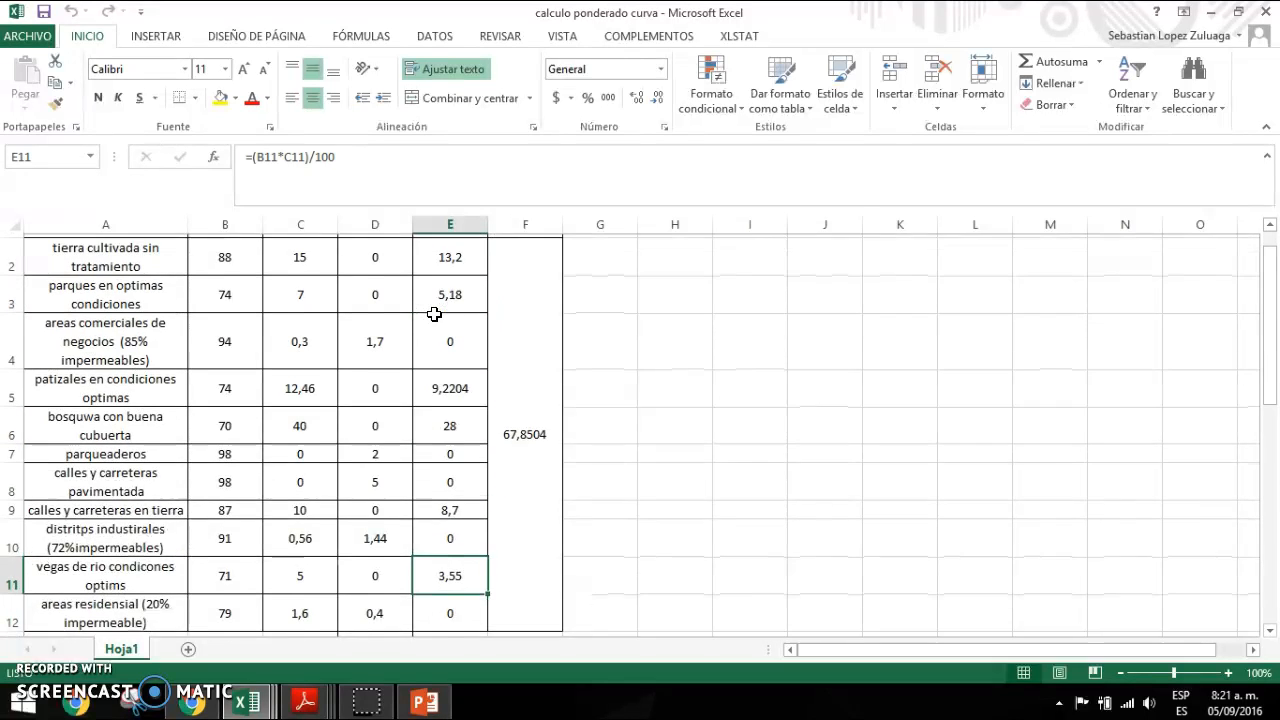
pyautogui.press('Up')
pyautogui.press('Up')
pyautogui.press('Right')
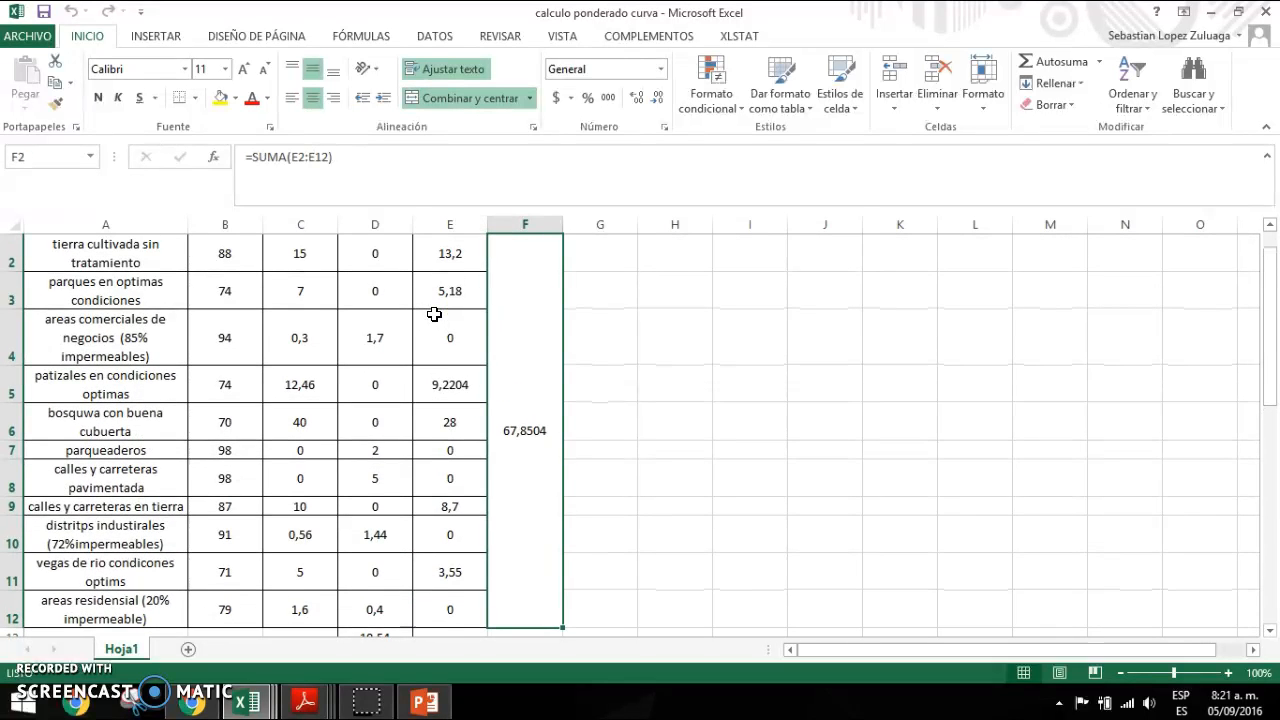
# - Look through the permeable area percentages of the cuenca 1 land uses
pyautogui.press('Left')
pyautogui.press('Left')
pyautogui.press('Left')
pyautogui.press('Up')
pyautogui.press('Up')
pyautogui.press('Up')
pyautogui.press('Up')
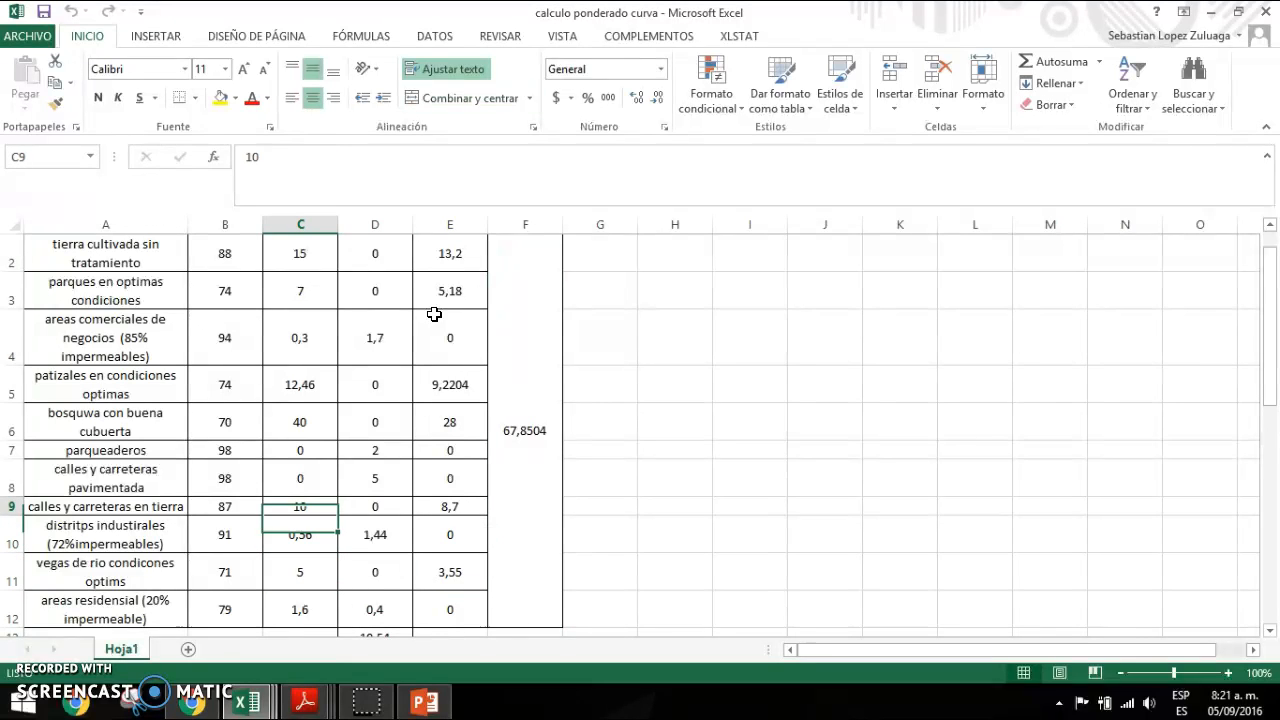
# - Switch to the land-use PDF in Adobe Reader and highlight the commercial areas' 85% impermeable note and their area percentage
pyautogui.moveTo(305, 703)
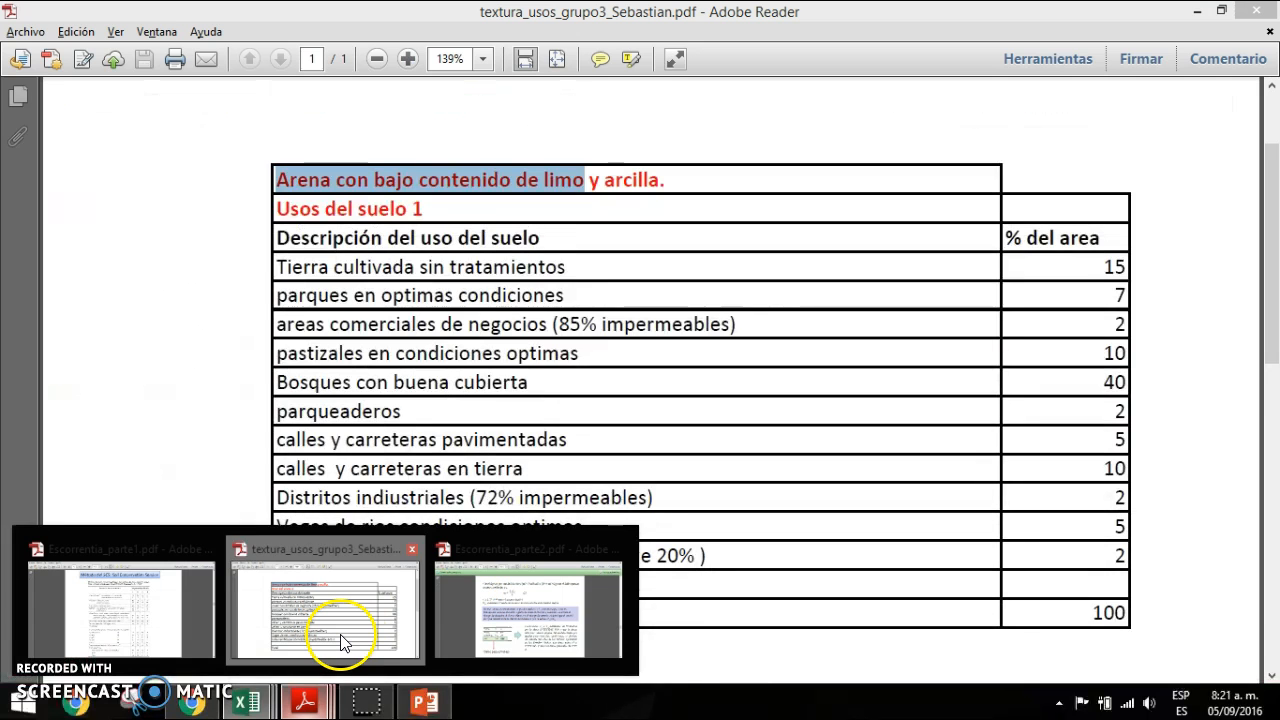
pyautogui.click(340, 640)
pyautogui.moveTo(283, 322); pyautogui.dragTo(724, 320)
pyautogui.click(562, 316)
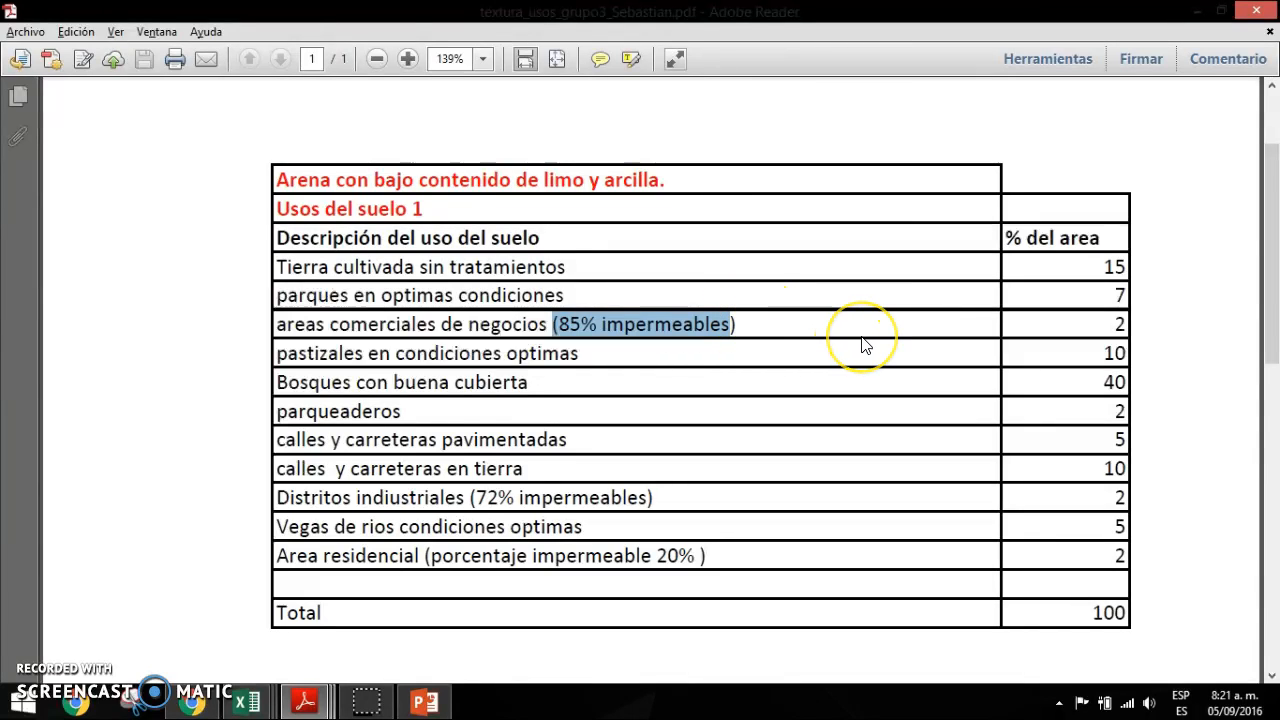
pyautogui.moveTo(1108, 326); pyautogui.dragTo(1123, 326)
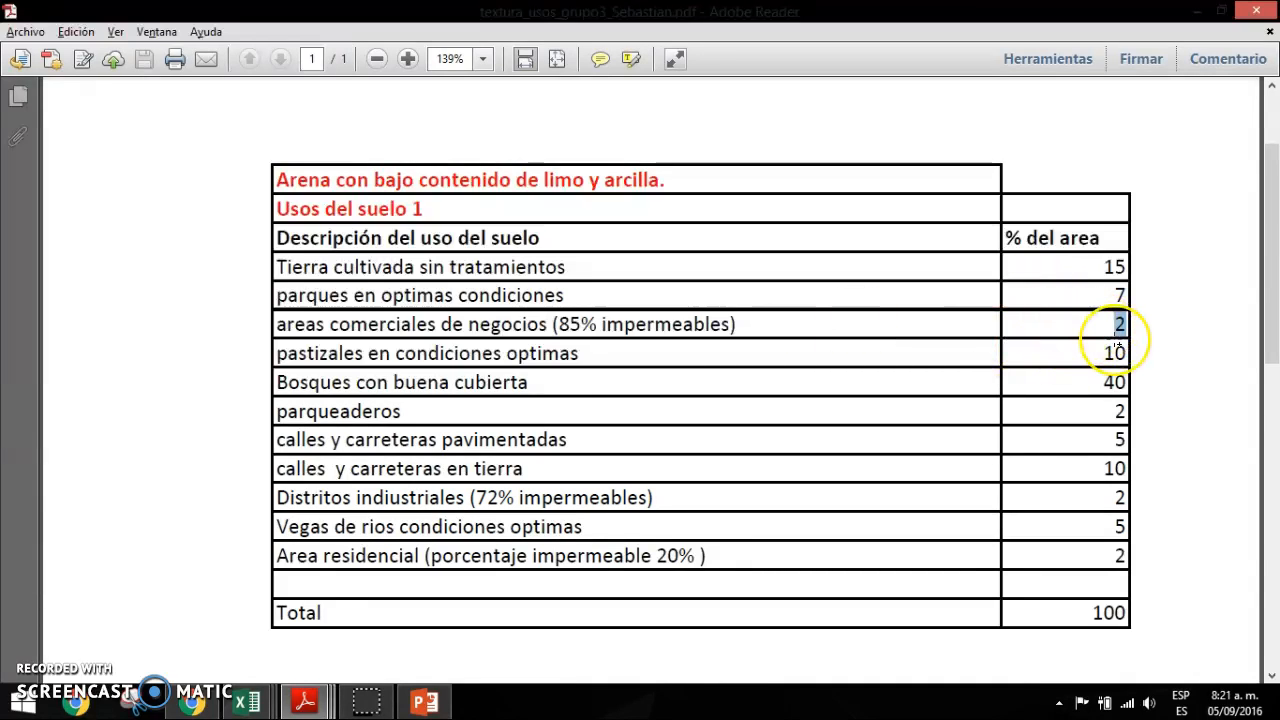
# - Return to the Excel workbook and compare the permeable and impermeable percentages of the commercial areas row
pyautogui.hotkey('alt', 'Tab')
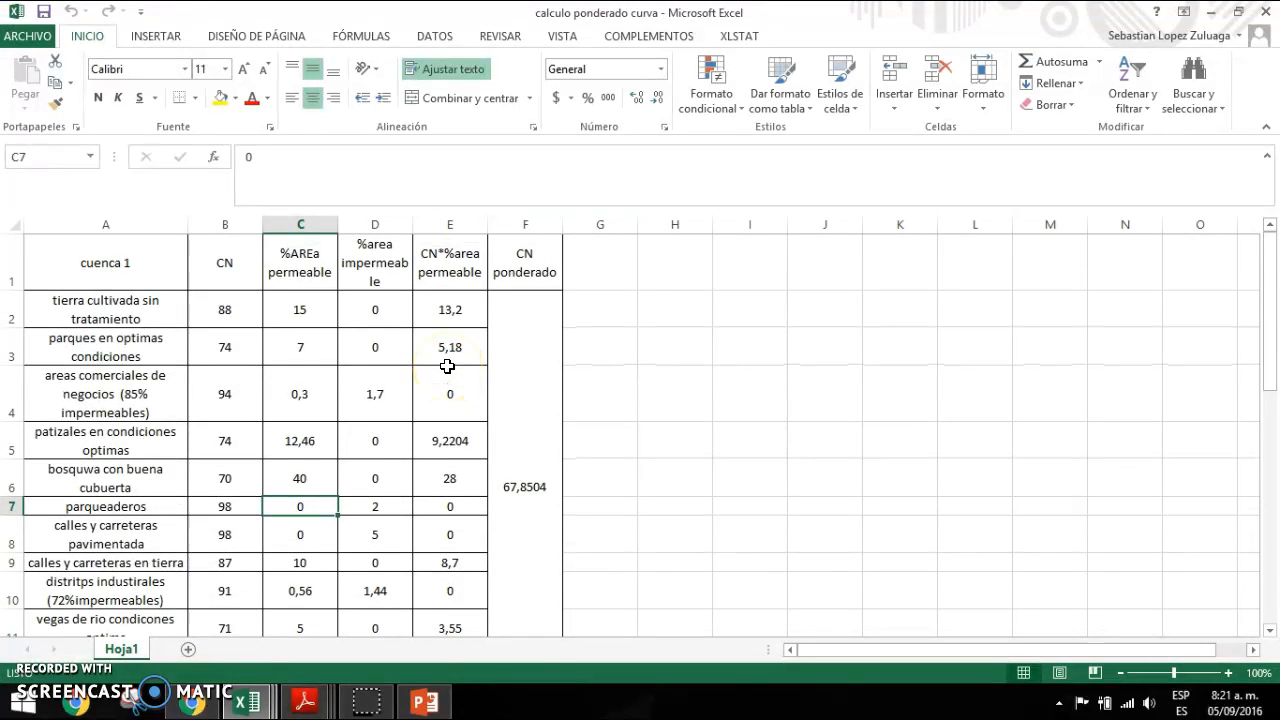
pyautogui.click(317, 393)
pyautogui.click(355, 403)
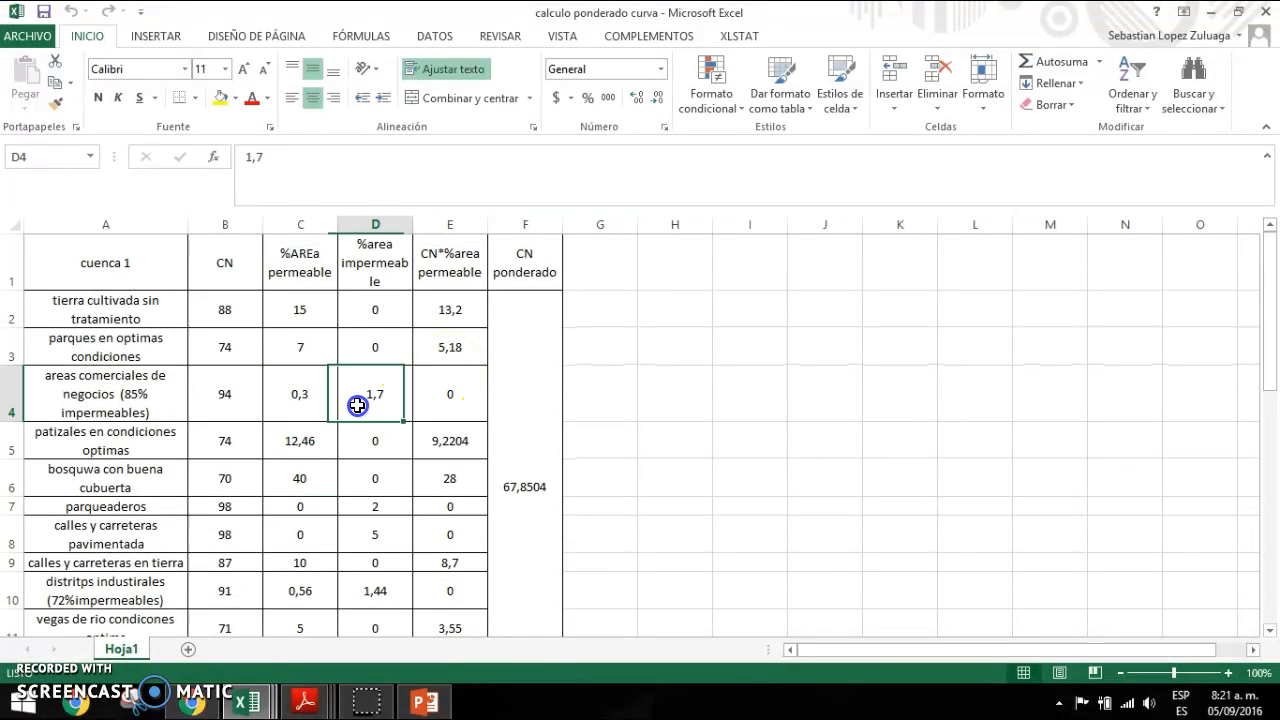
pyautogui.click(325, 407)
pyautogui.click(380, 410)
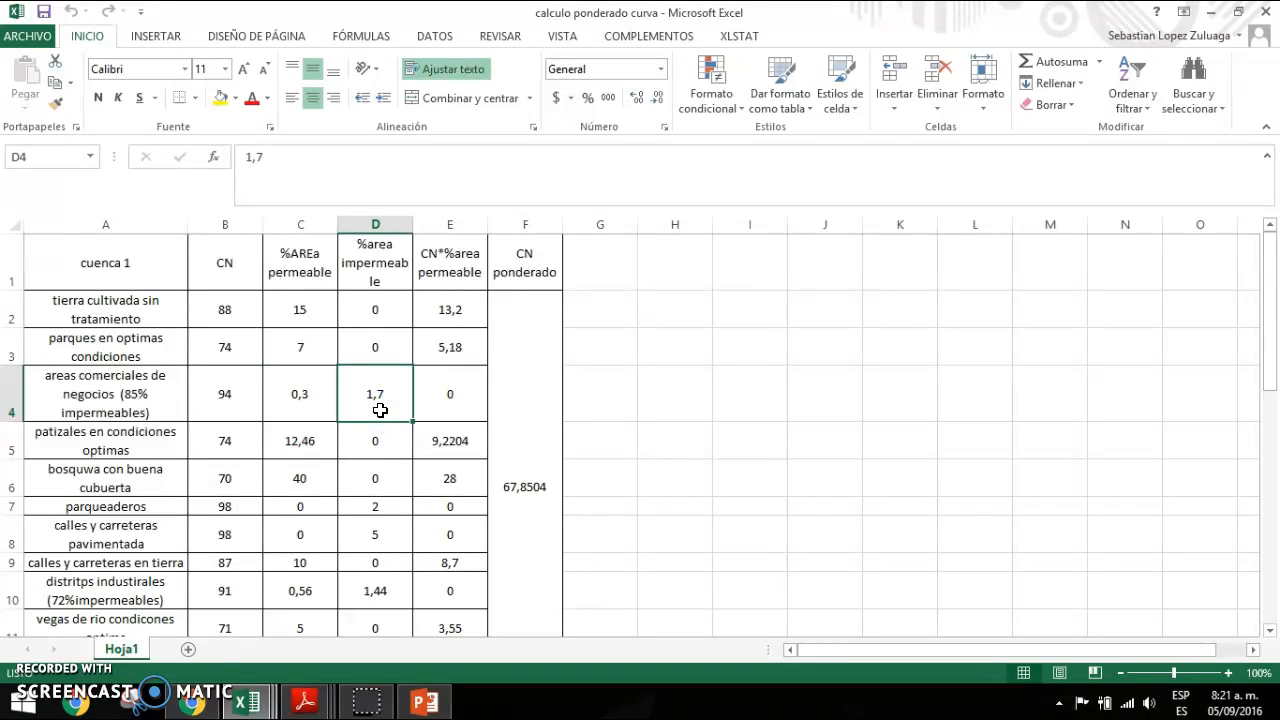
pyautogui.click(302, 393)
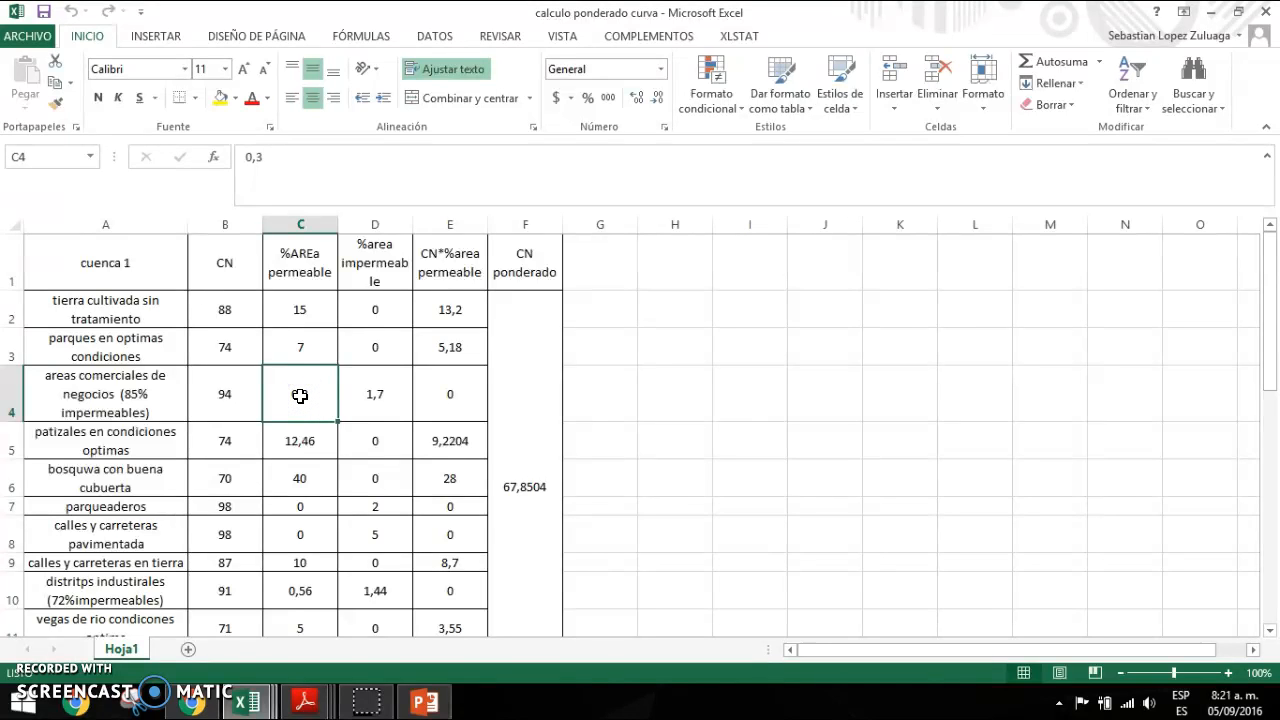
pyautogui.click(289, 414)
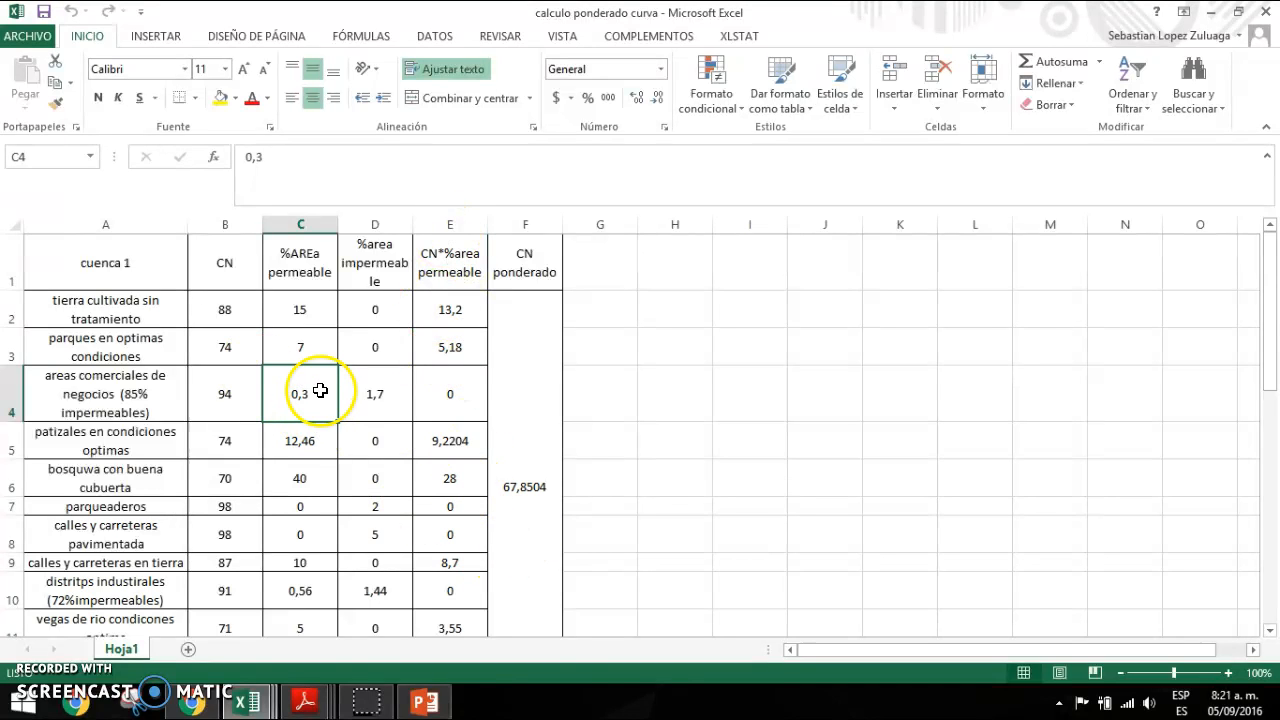
# - Inspect the permeable area percentage of the forest with good cover and the weighted CN formula of cuenca 1
pyautogui.click(314, 490)
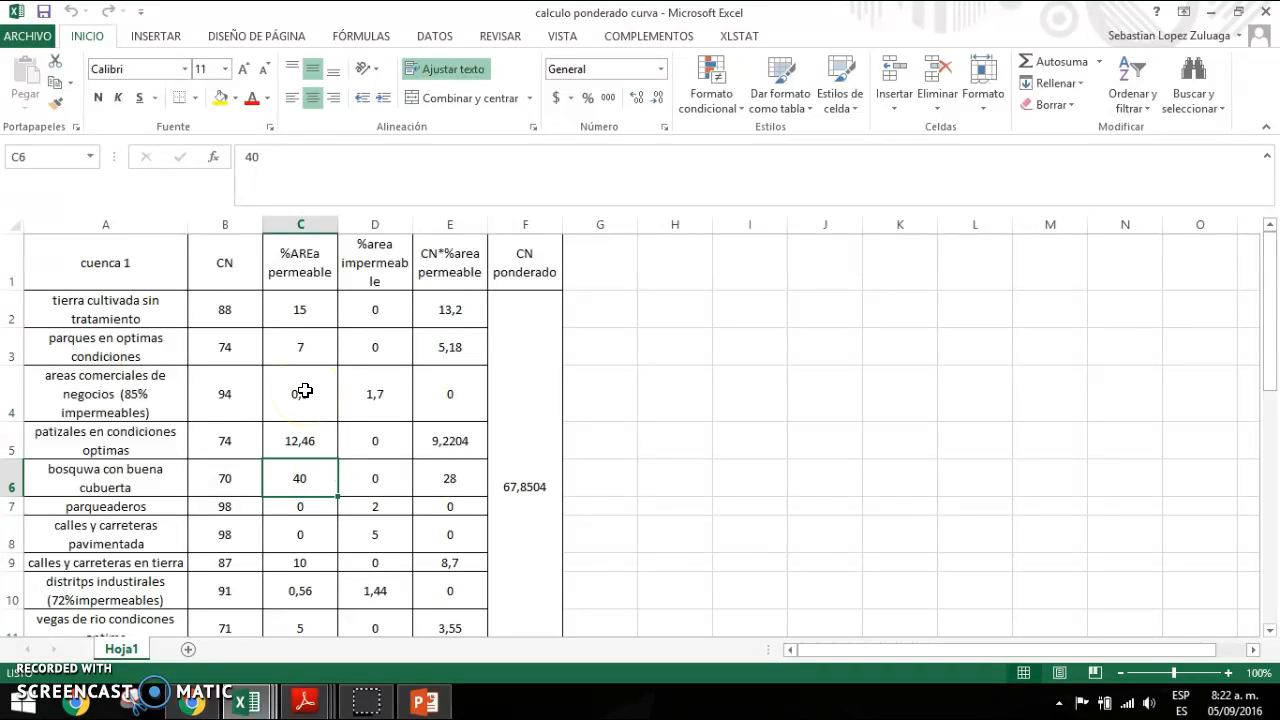
pyautogui.click(311, 478)
pyautogui.click(313, 491)
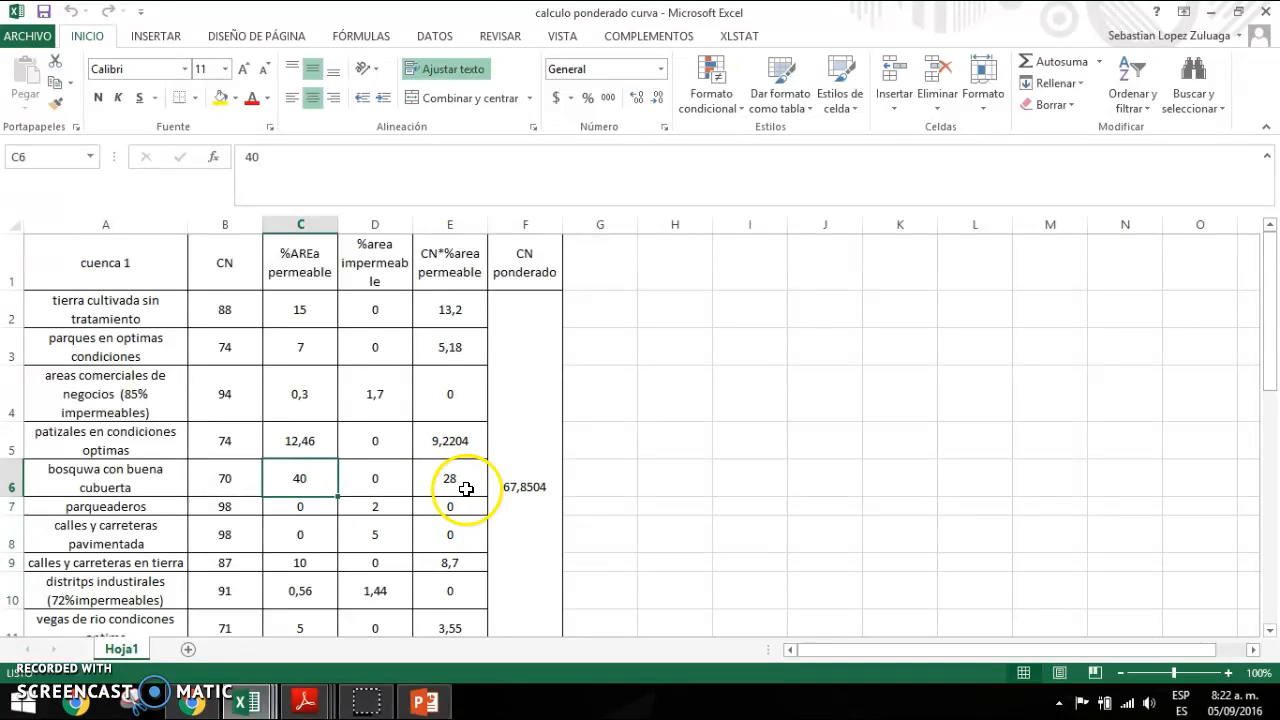
pyautogui.click(514, 362)
pyautogui.scroll(-1, 514, 362)
pyautogui.scroll(1, 514, 362)
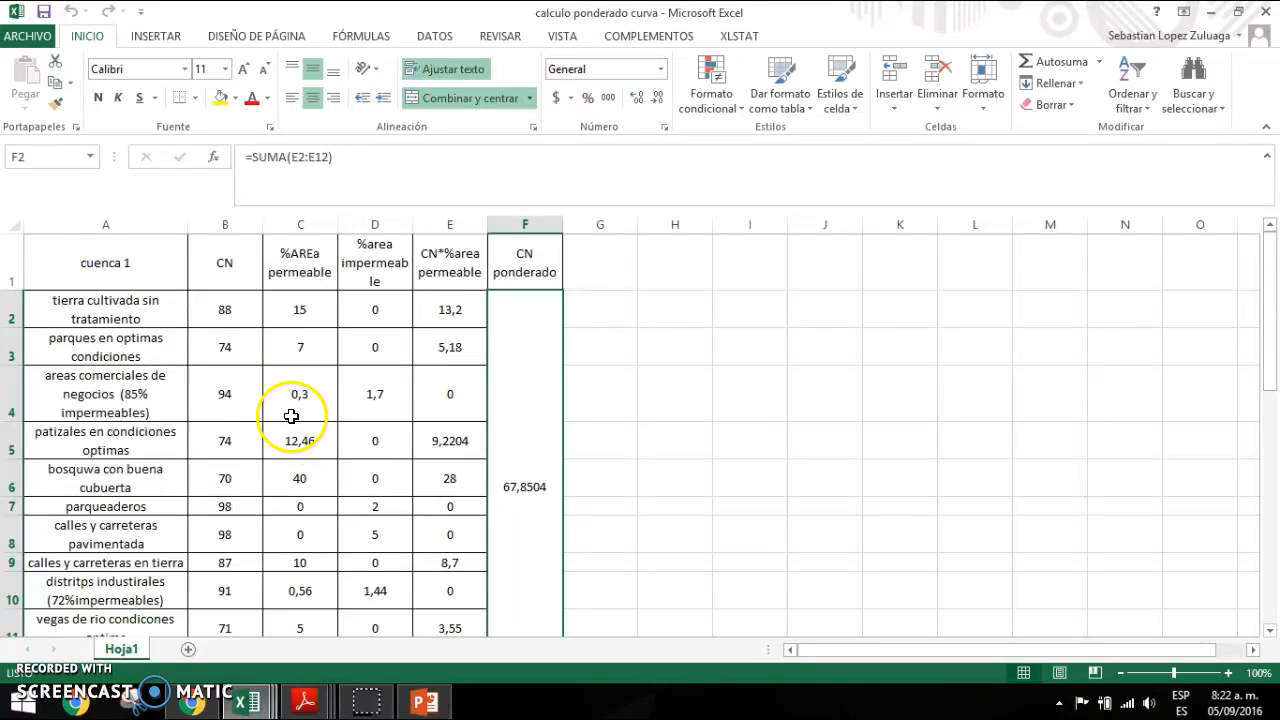
# - Examine the permeable area percentages of the commercial areas and the parking lots in cuenca 1
pyautogui.click(317, 396)
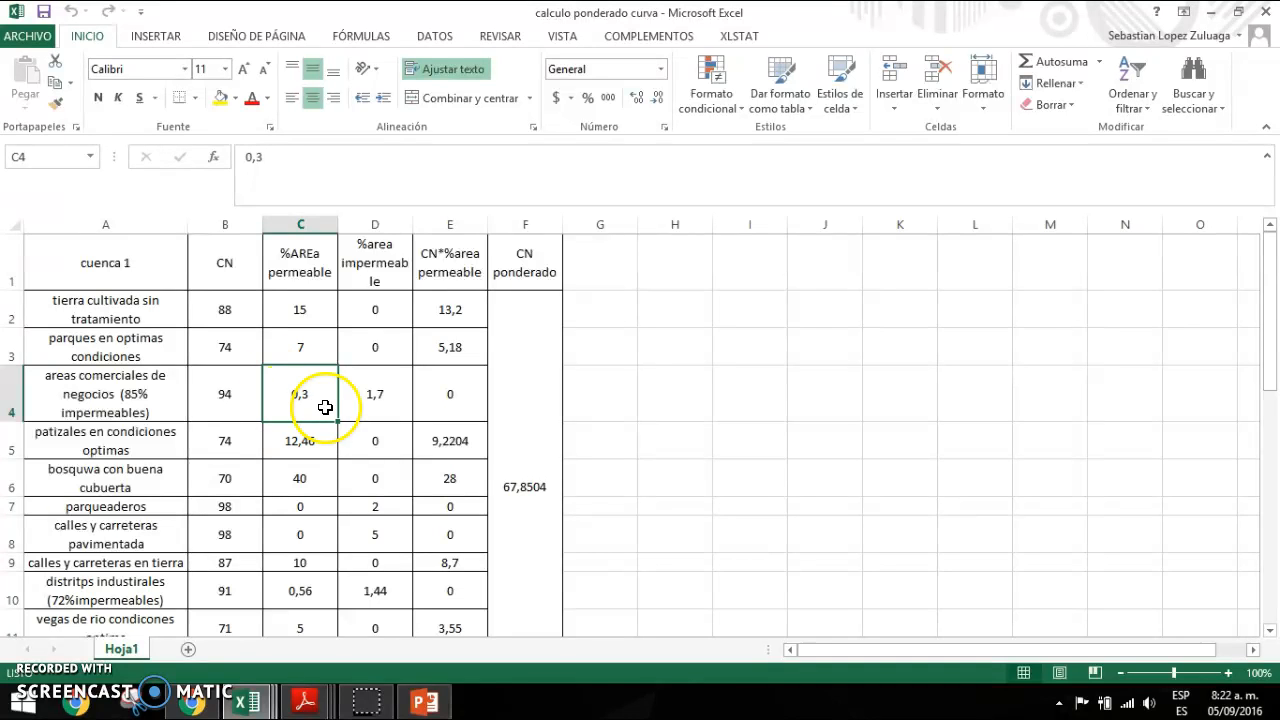
pyautogui.scroll(-1, 305, 398)
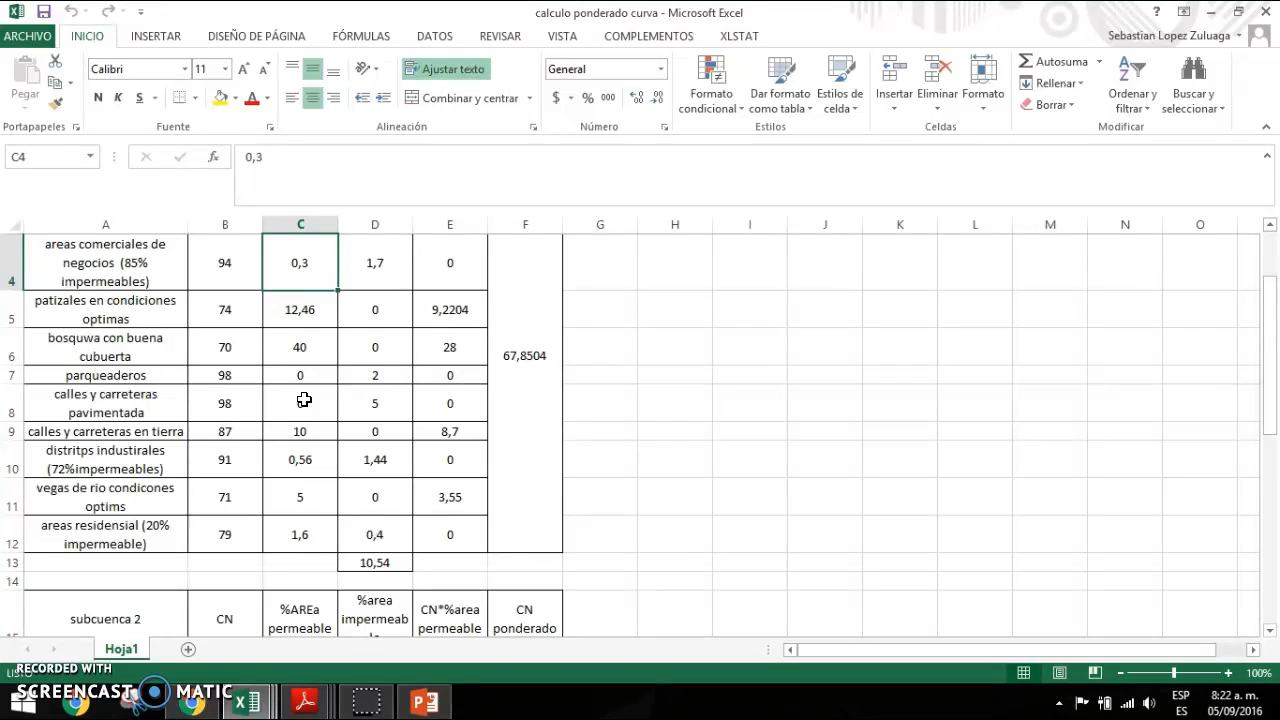
pyautogui.scroll(1, 304, 399)
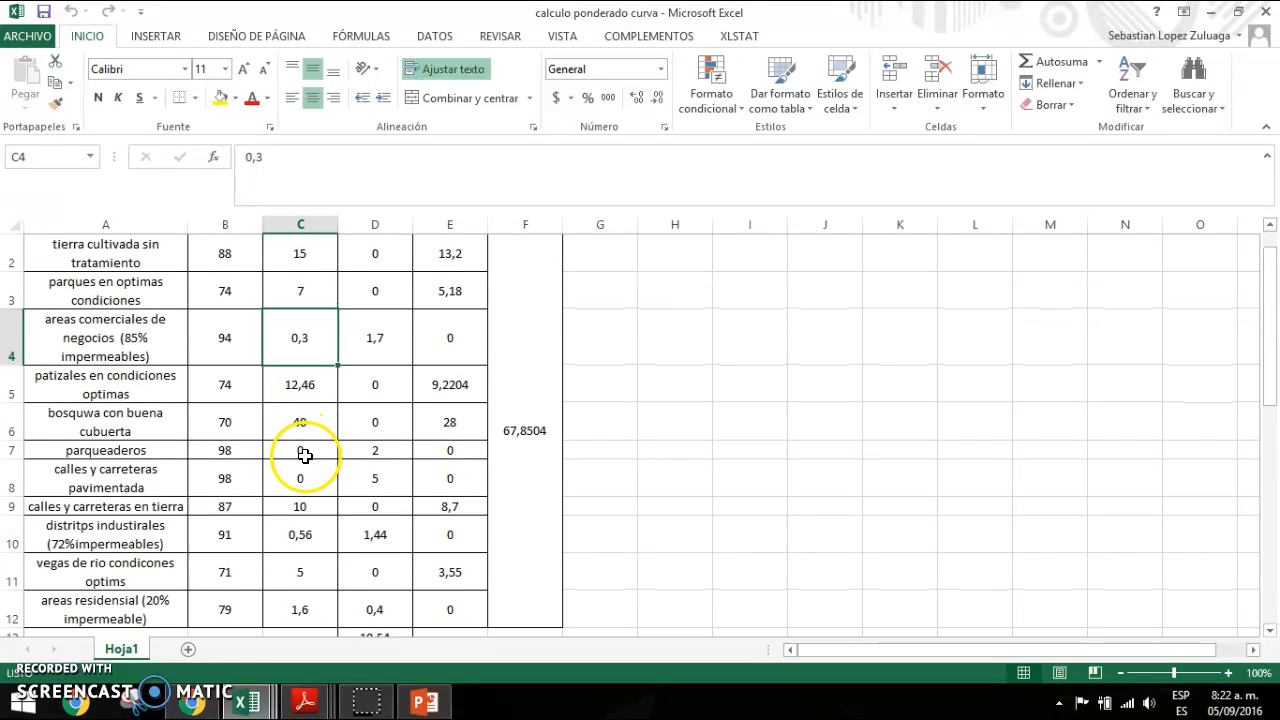
pyautogui.click(304, 455)
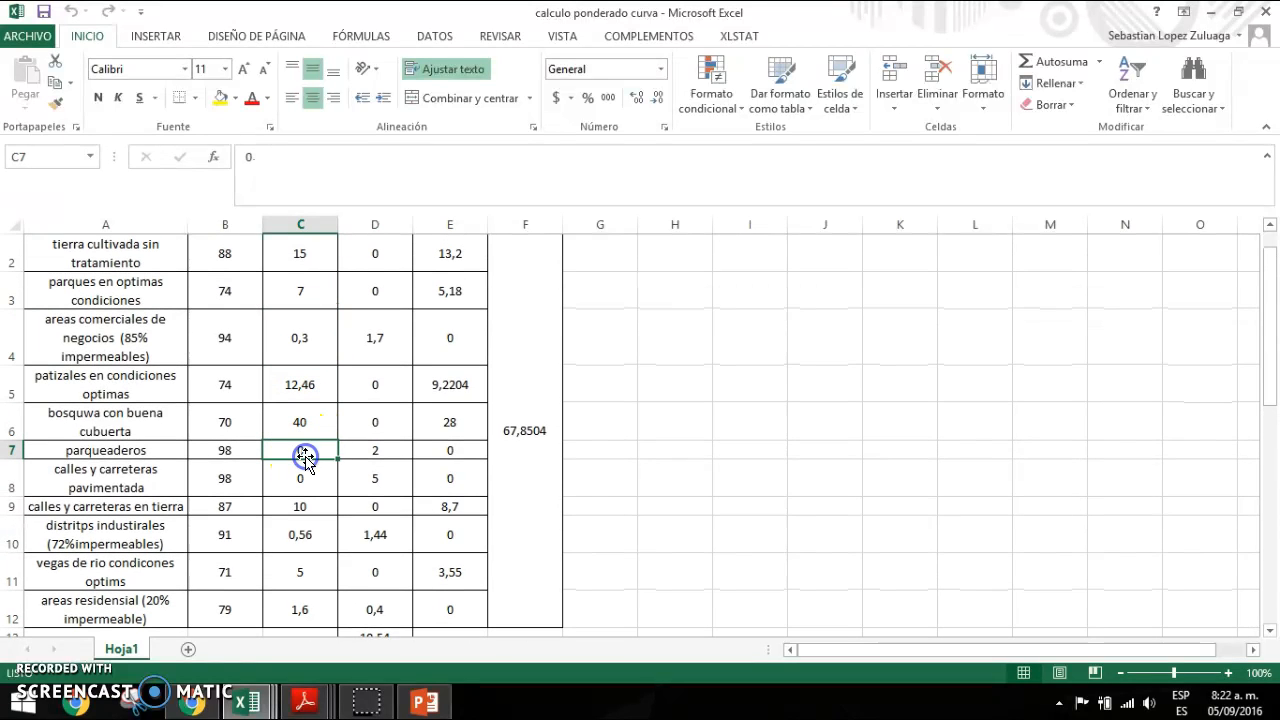
# - Examine the impermeable area percentages of all cuenca 1 land uses, from the parking lots' value to the column total
pyautogui.click(396, 452)
pyautogui.scroll(1, 396, 452)
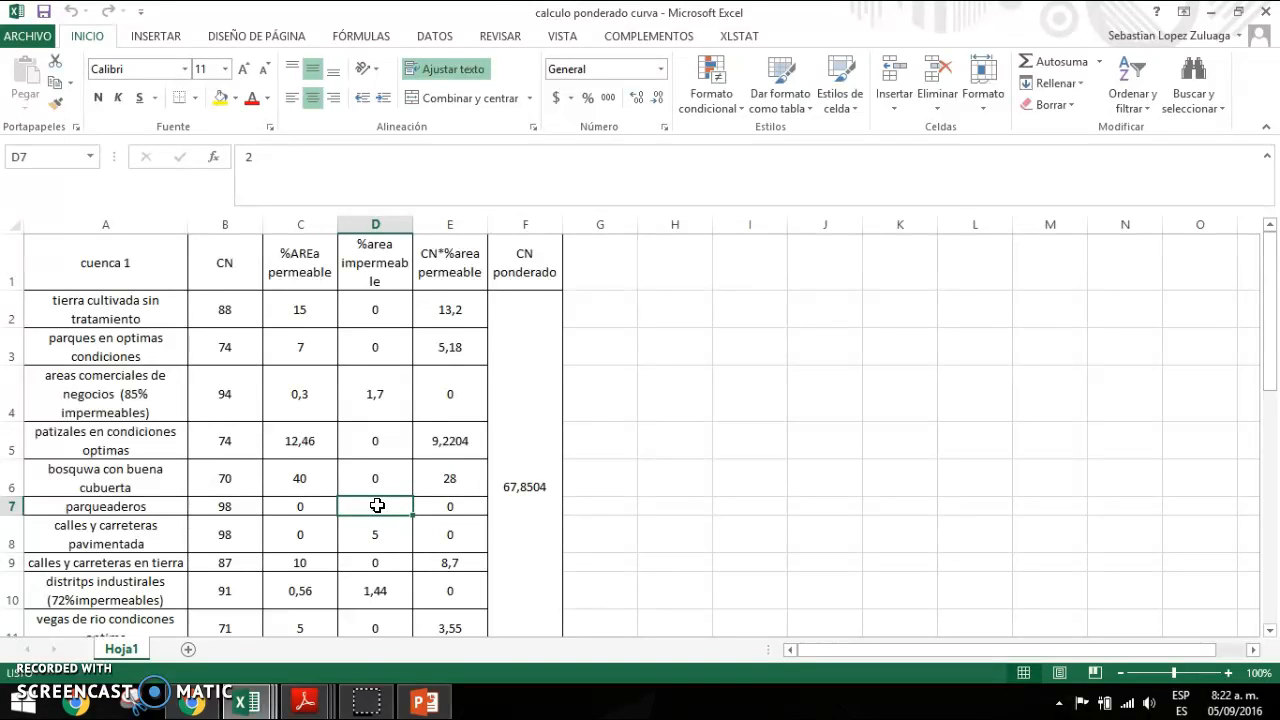
pyautogui.moveTo(395, 311); pyautogui.dragTo(390, 575)
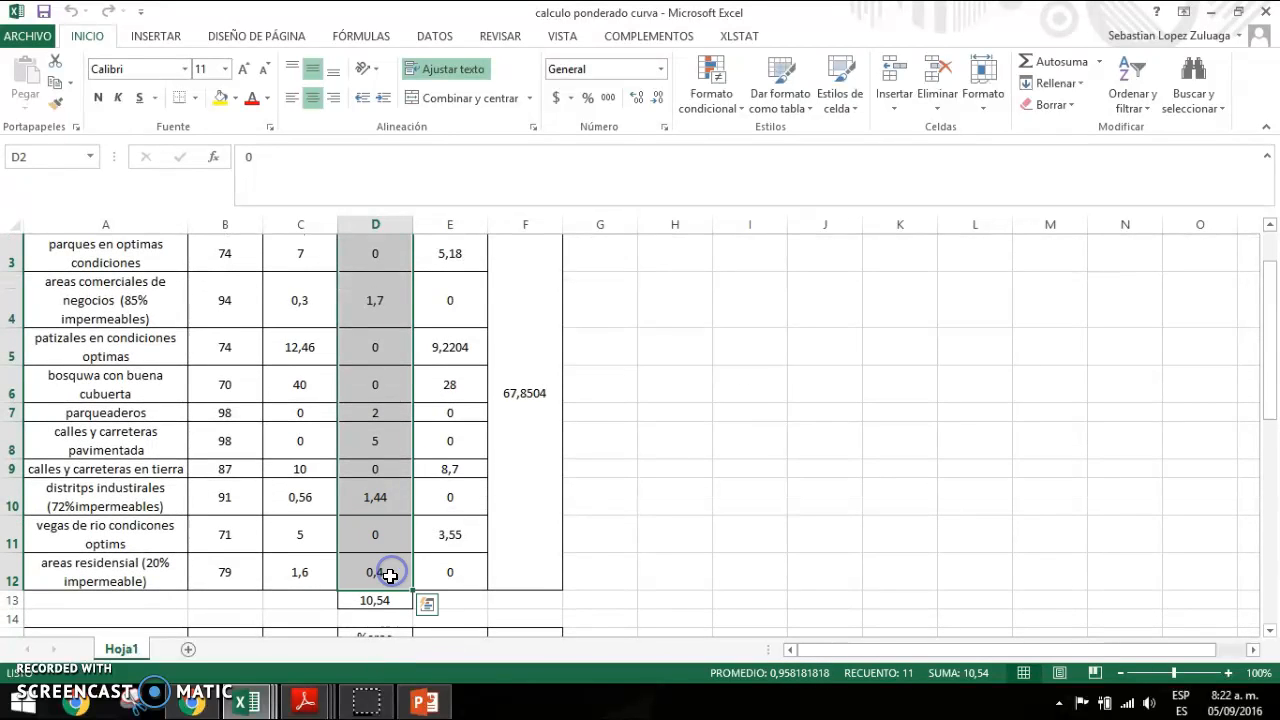
pyautogui.click(379, 600)
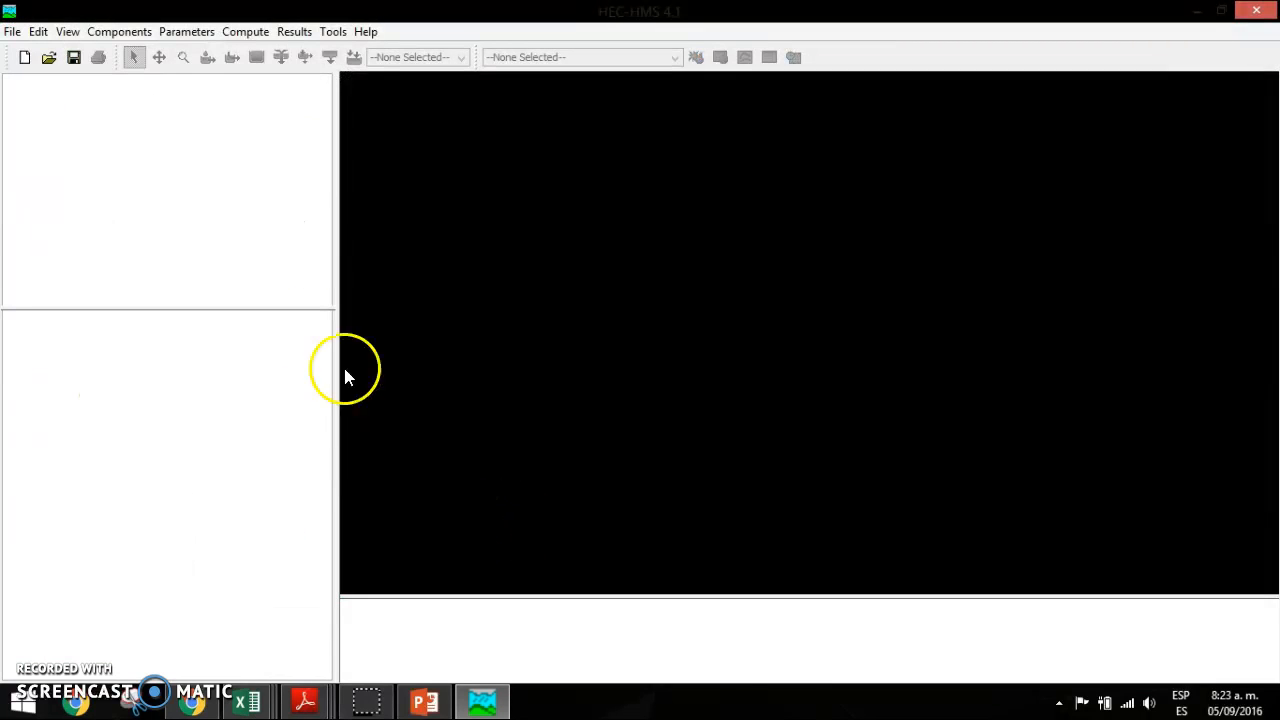
# - In HEC-HMS, create a new project named "doña ana" with the Metric unit system and select it
pyautogui.click(12, 33)
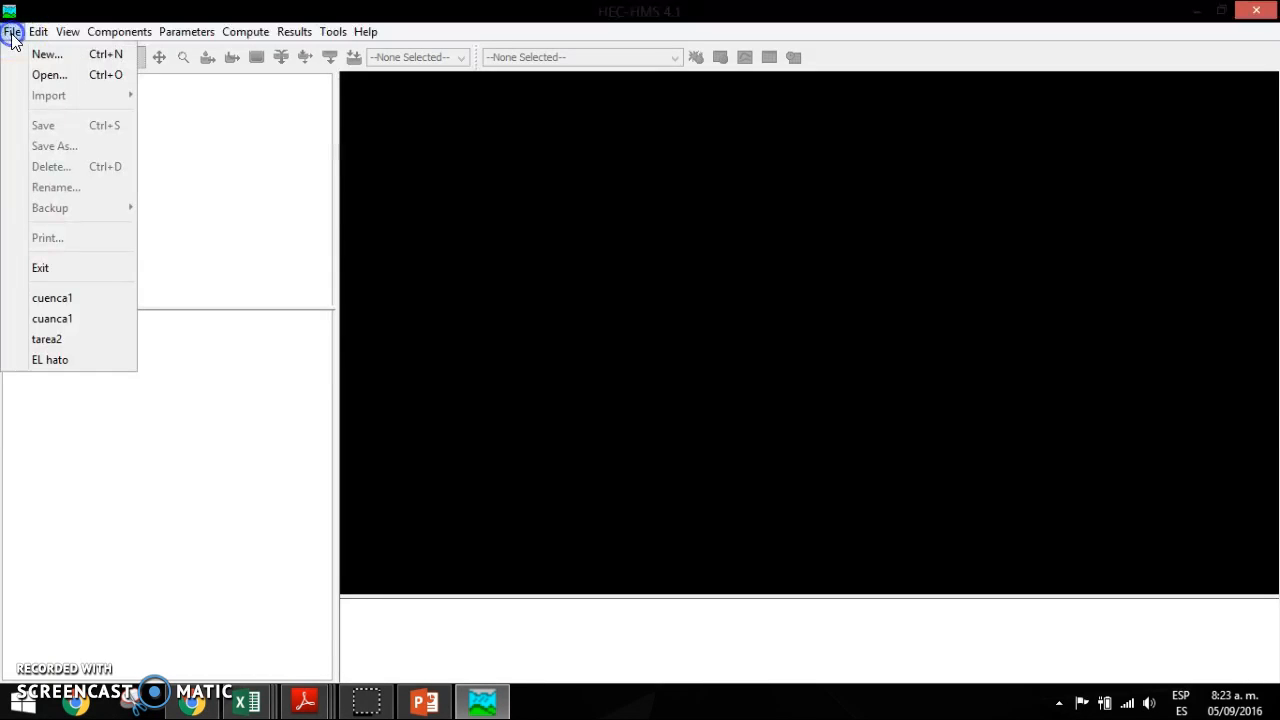
pyautogui.click(41, 54)
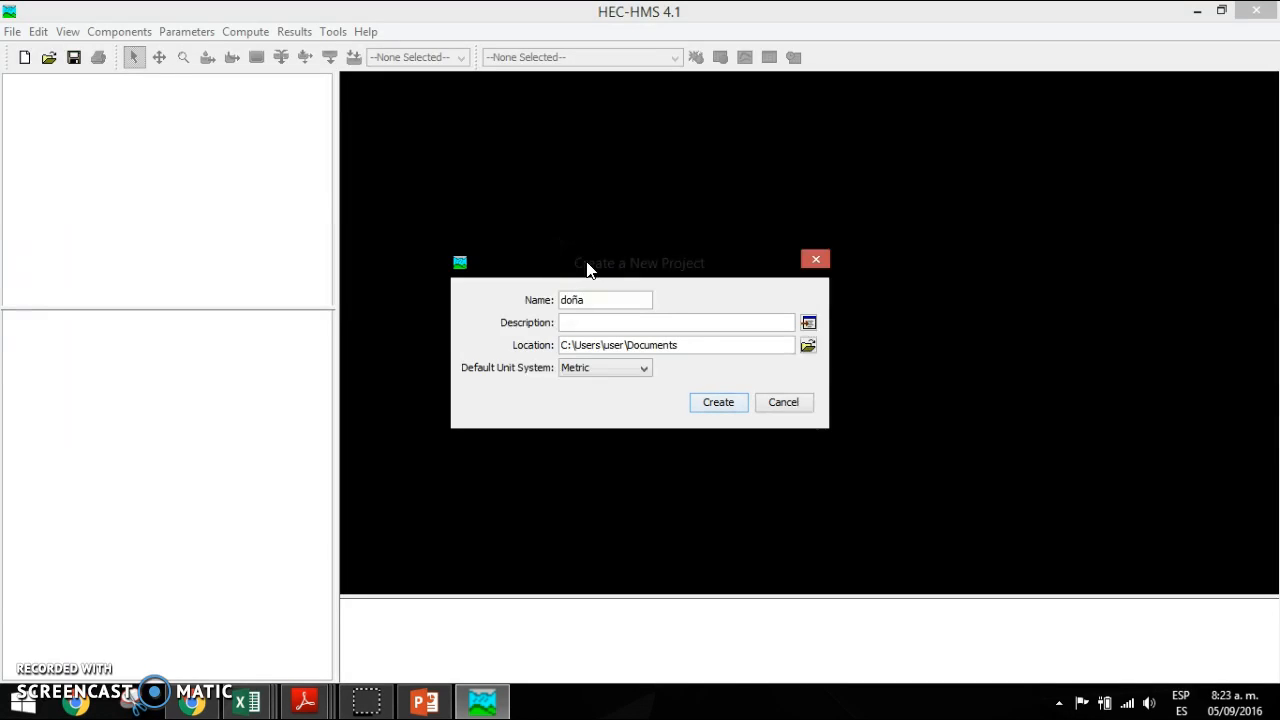
pyautogui.click(718, 405)
pyautogui.click(720, 403)
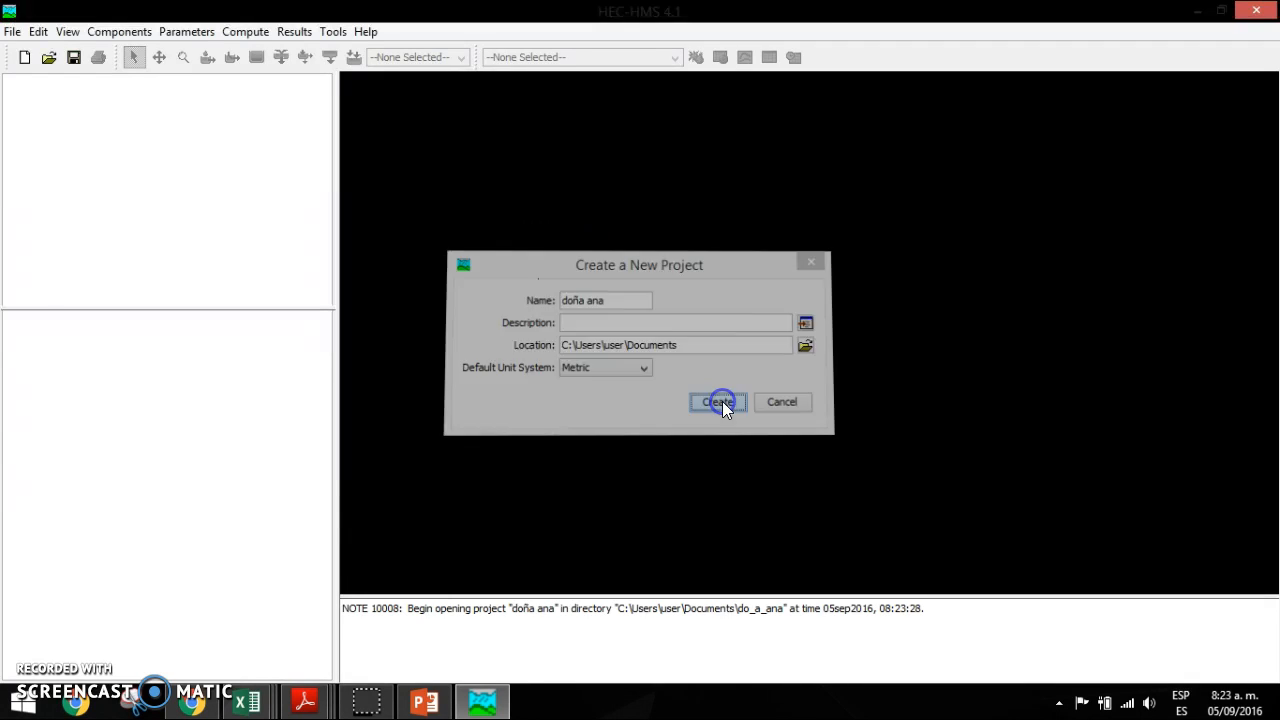
pyautogui.click(40, 86)
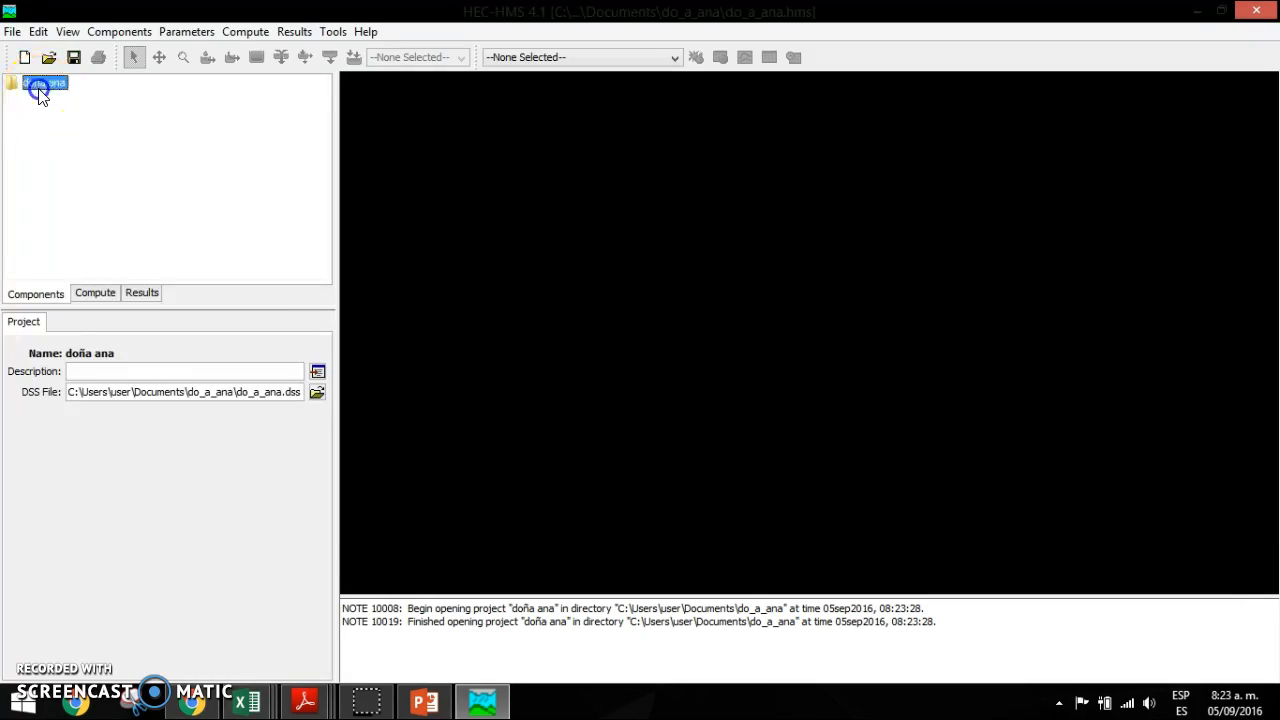
# - Create a basin model named "doña ana" in the project and close the Basin Model Manager
pyautogui.click(120, 32)
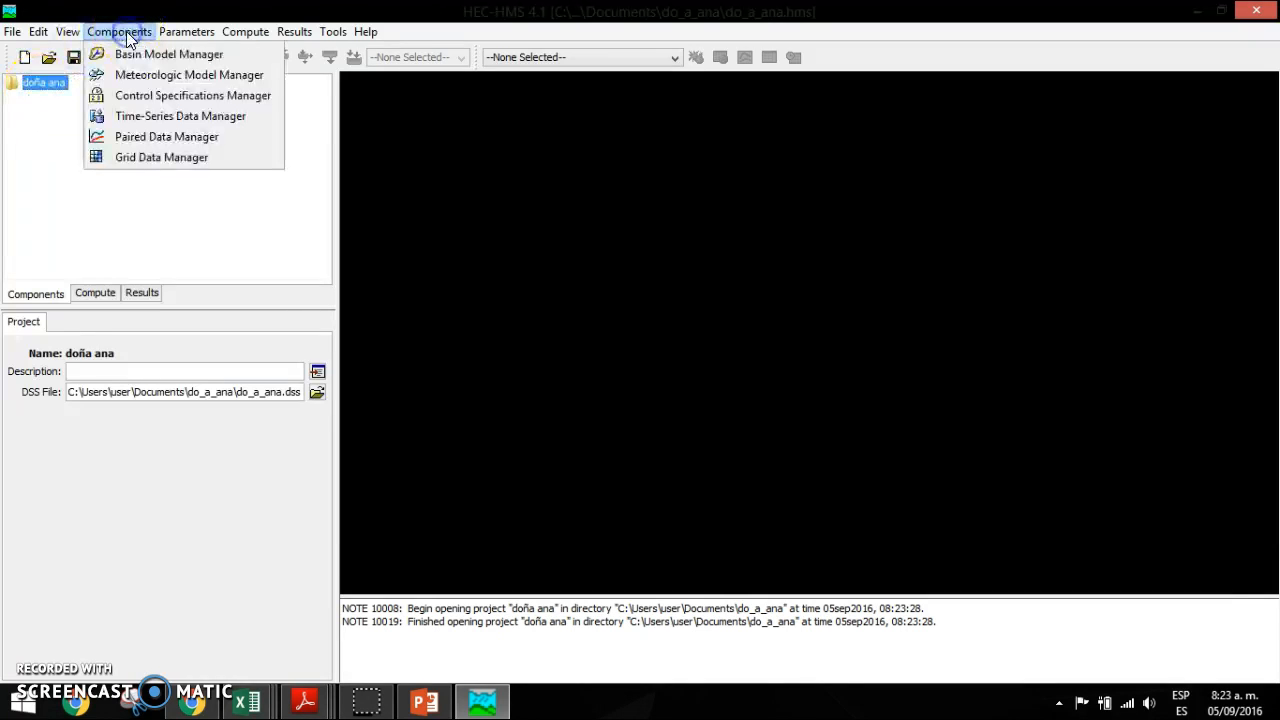
pyautogui.click(141, 54)
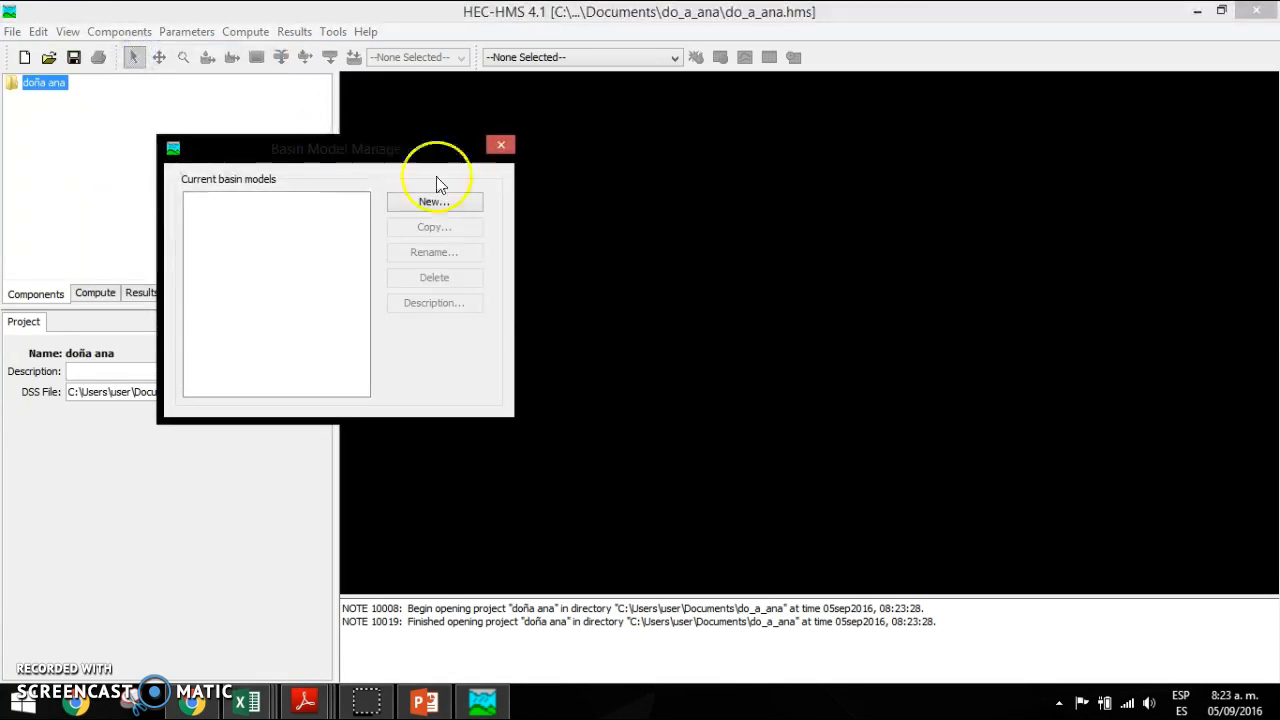
pyautogui.click(452, 206)
pyautogui.write('doña ana')
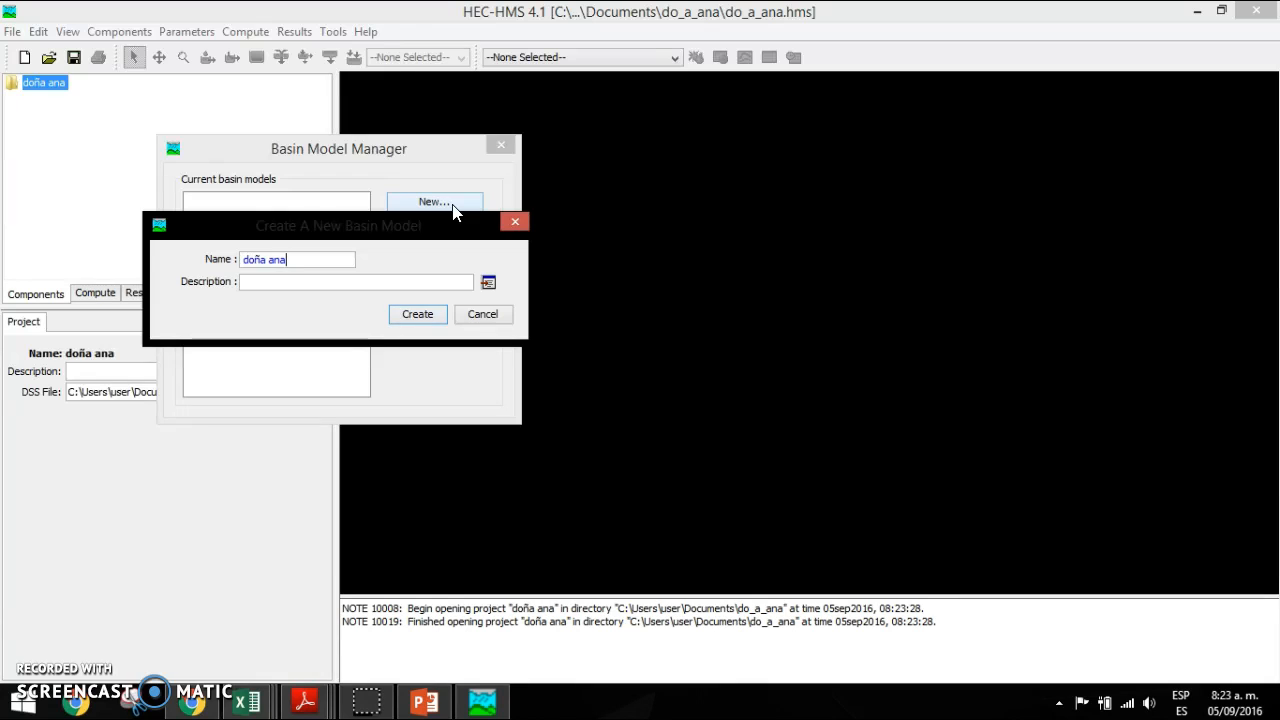
pyautogui.press('Return')
pyautogui.click(452, 204)
pyautogui.click(494, 314)
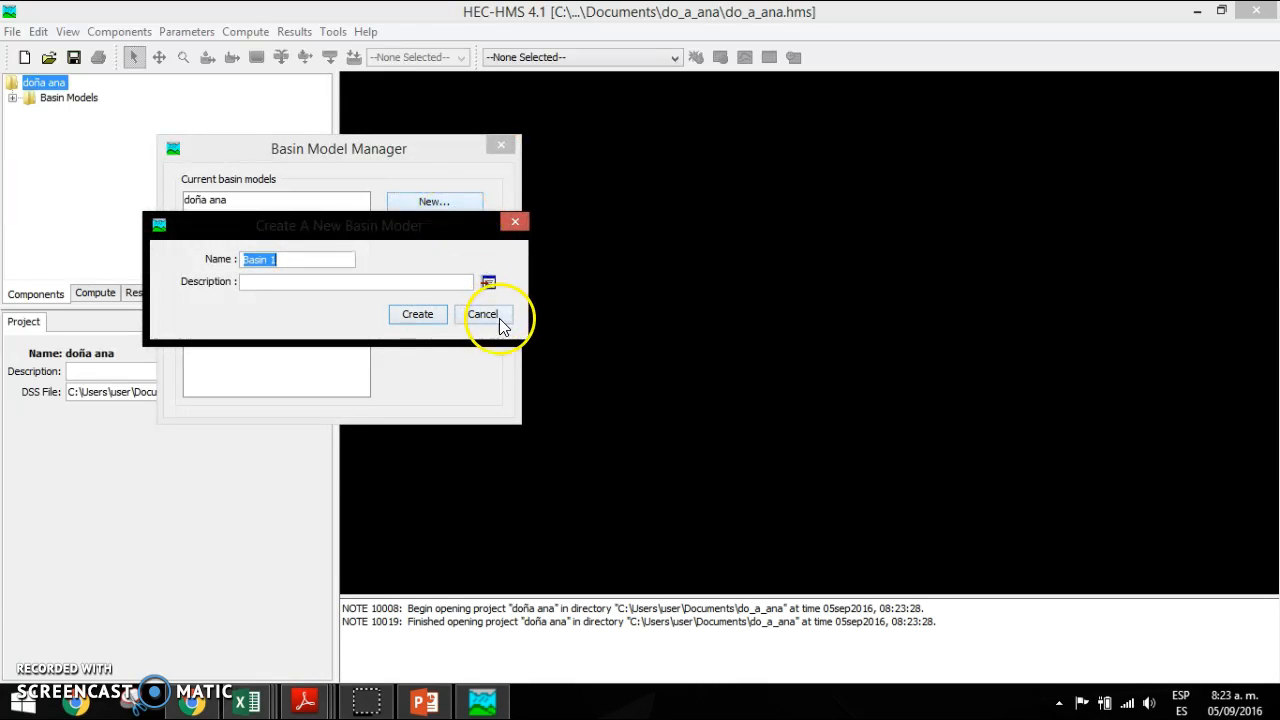
pyautogui.click(500, 150)
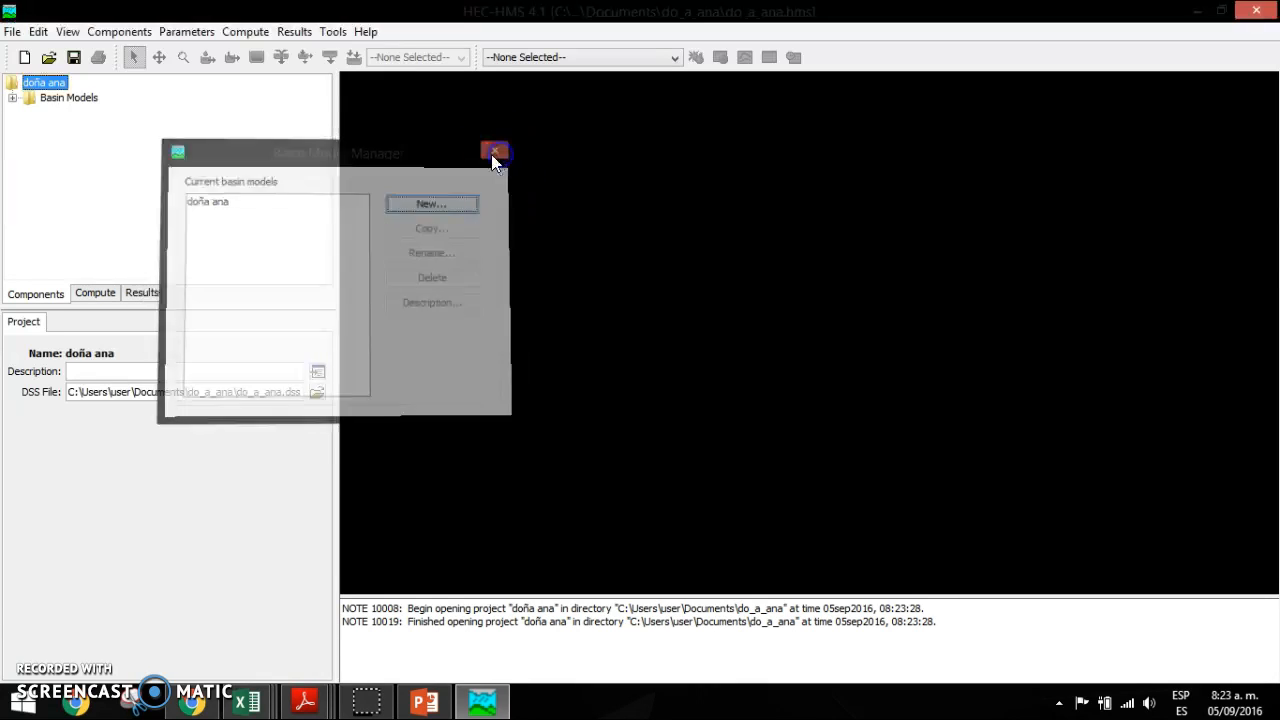
# - Open the doña ana basin model's map and enlarge its window to fill most of the workspace
pyautogui.click(78, 100)
pyautogui.doubleClick(78, 100)
pyautogui.click(77, 112)
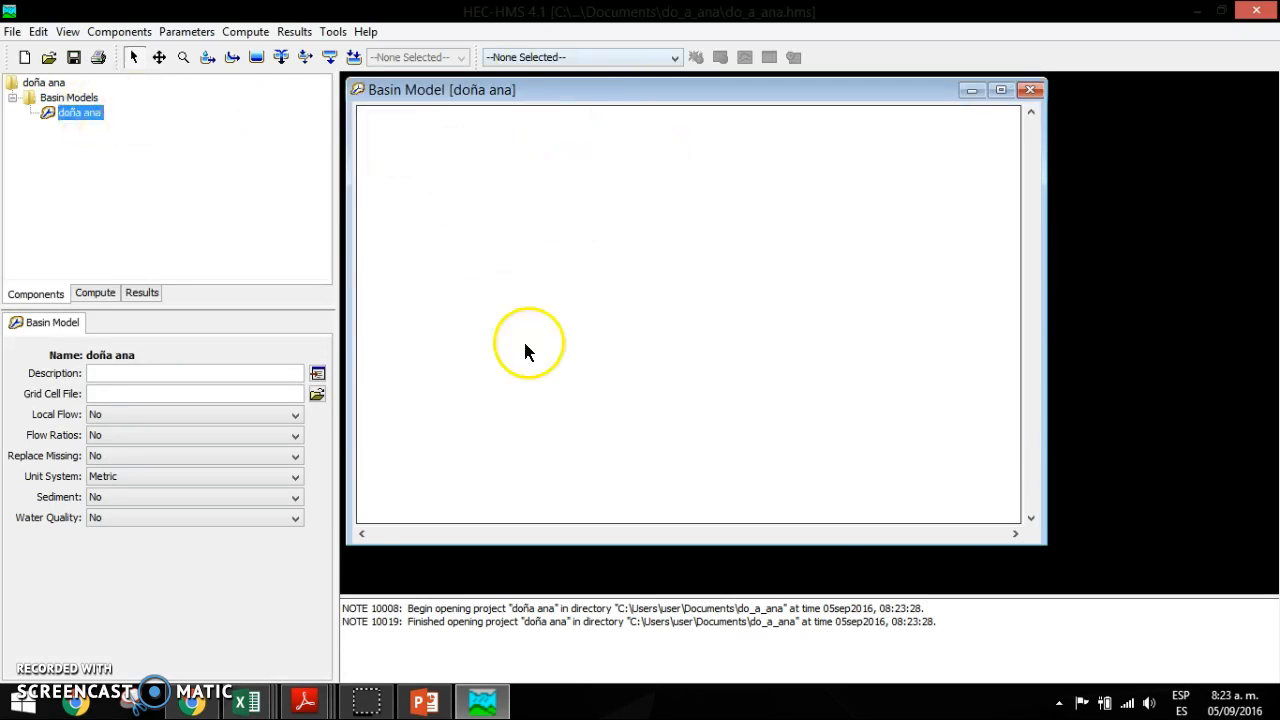
pyautogui.moveTo(1044, 542); pyautogui.dragTo(1198, 590)
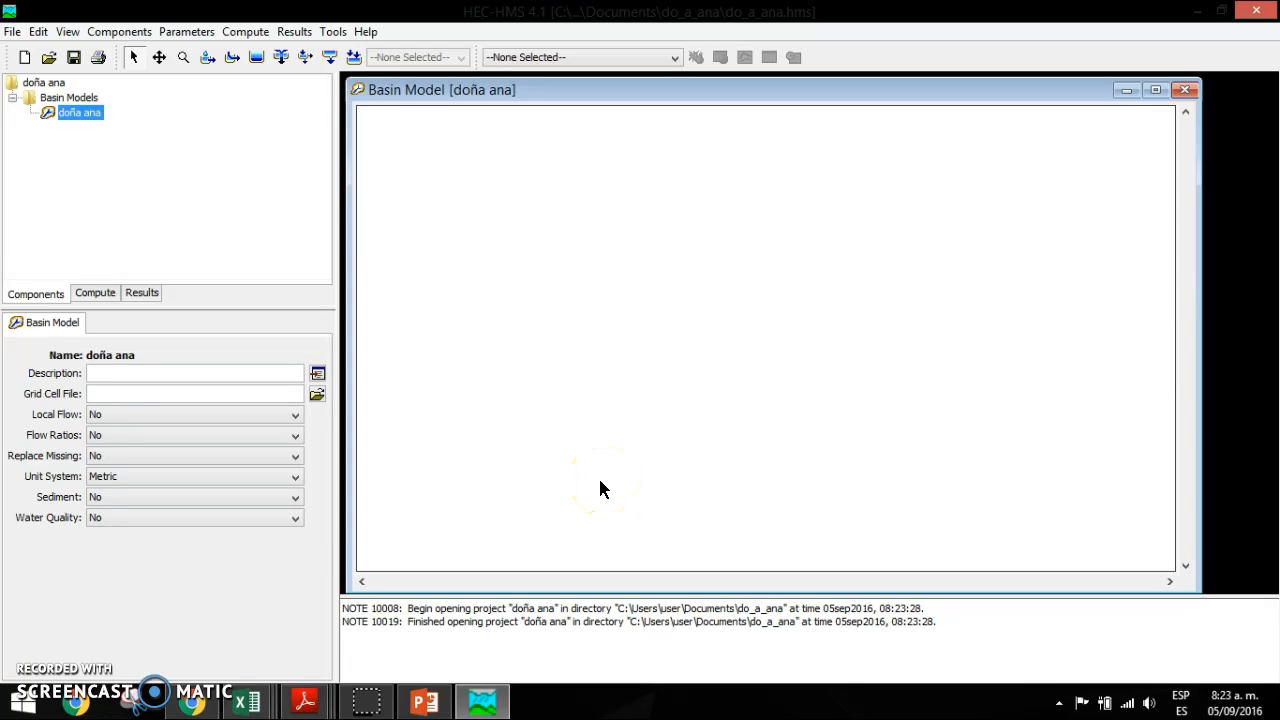
# - Add two subbasins to the basin map, Subbasin-1 in the upper left area and Subbasin-2 in the lower right area
pyautogui.click(207, 57)
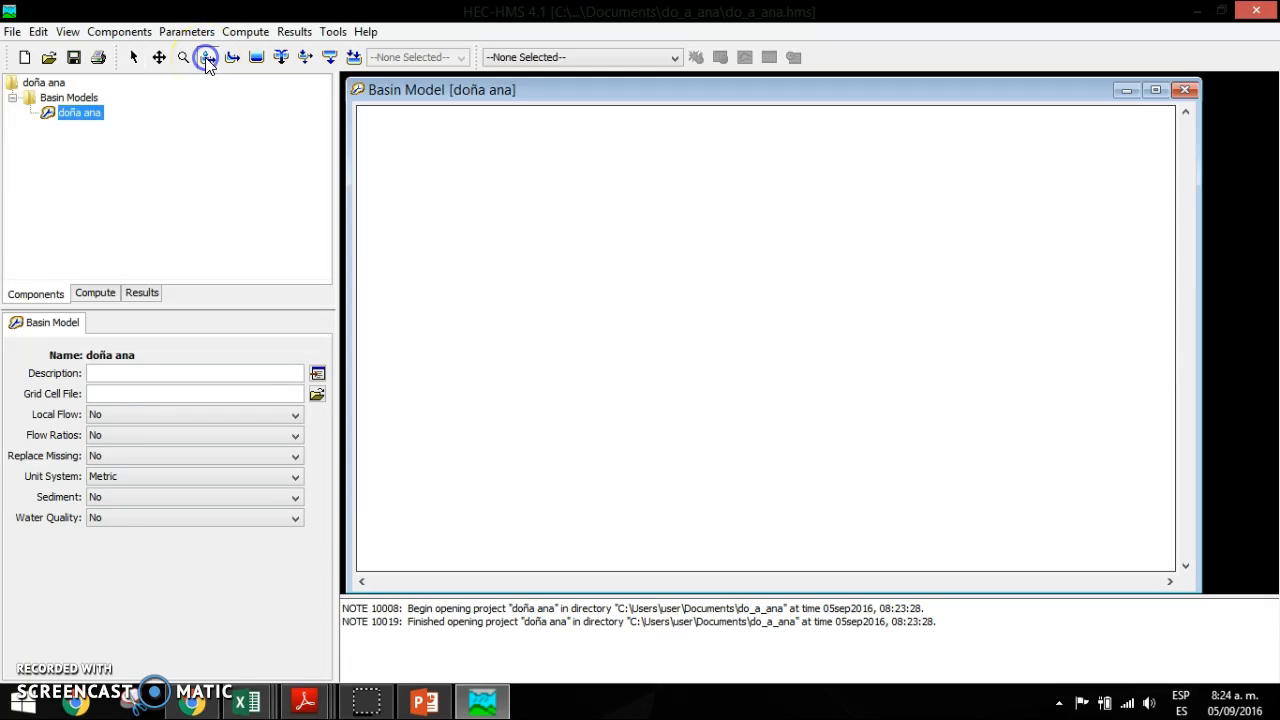
pyautogui.click(540, 218)
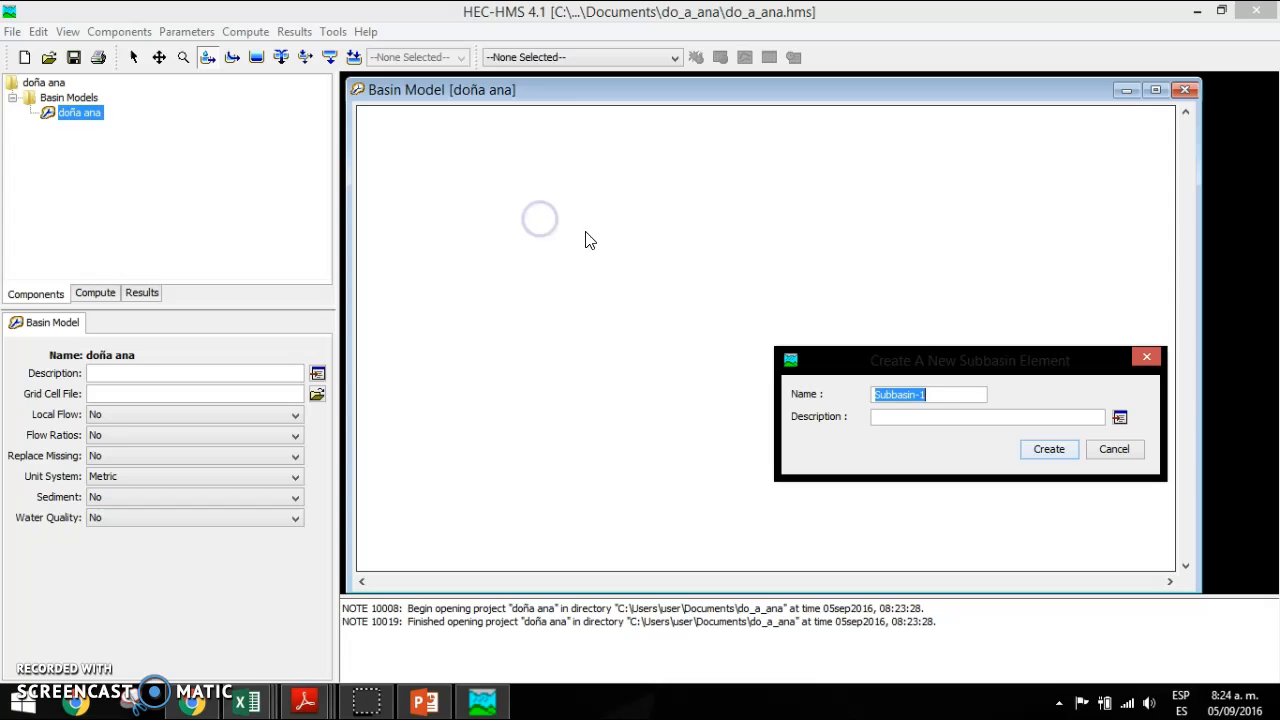
pyautogui.click(1044, 449)
pyautogui.click(978, 421)
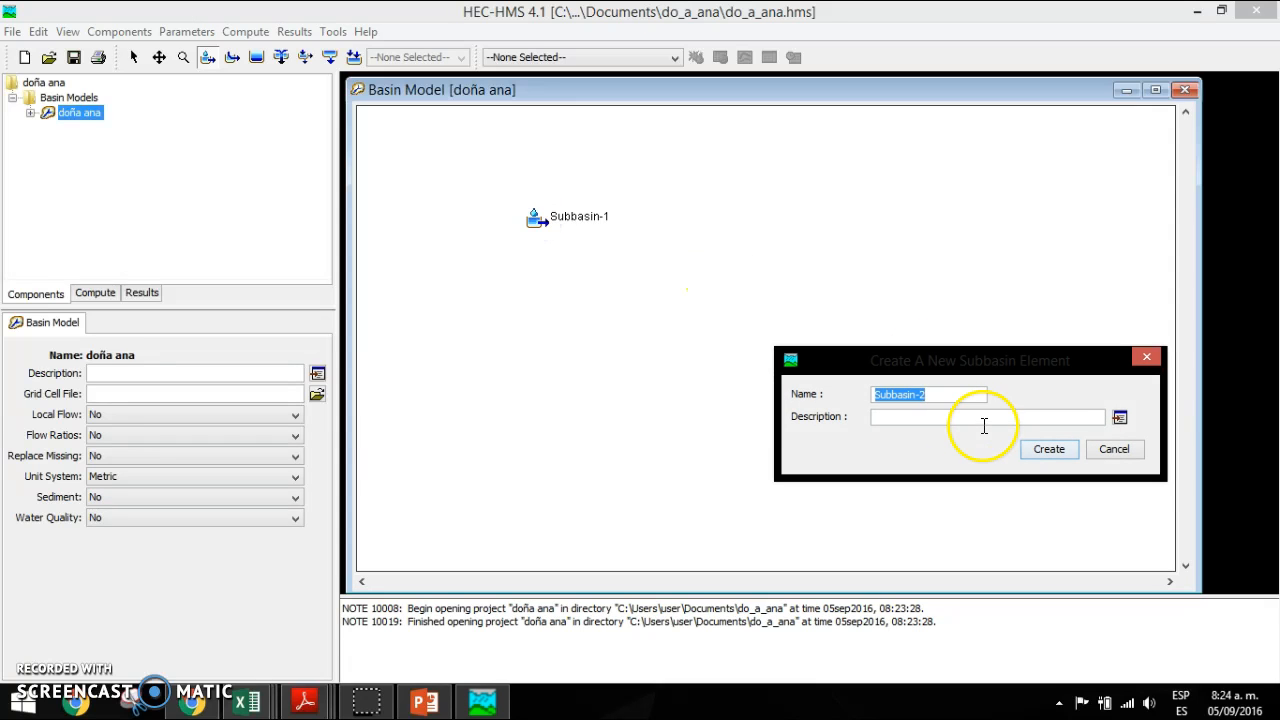
pyautogui.press('Return')
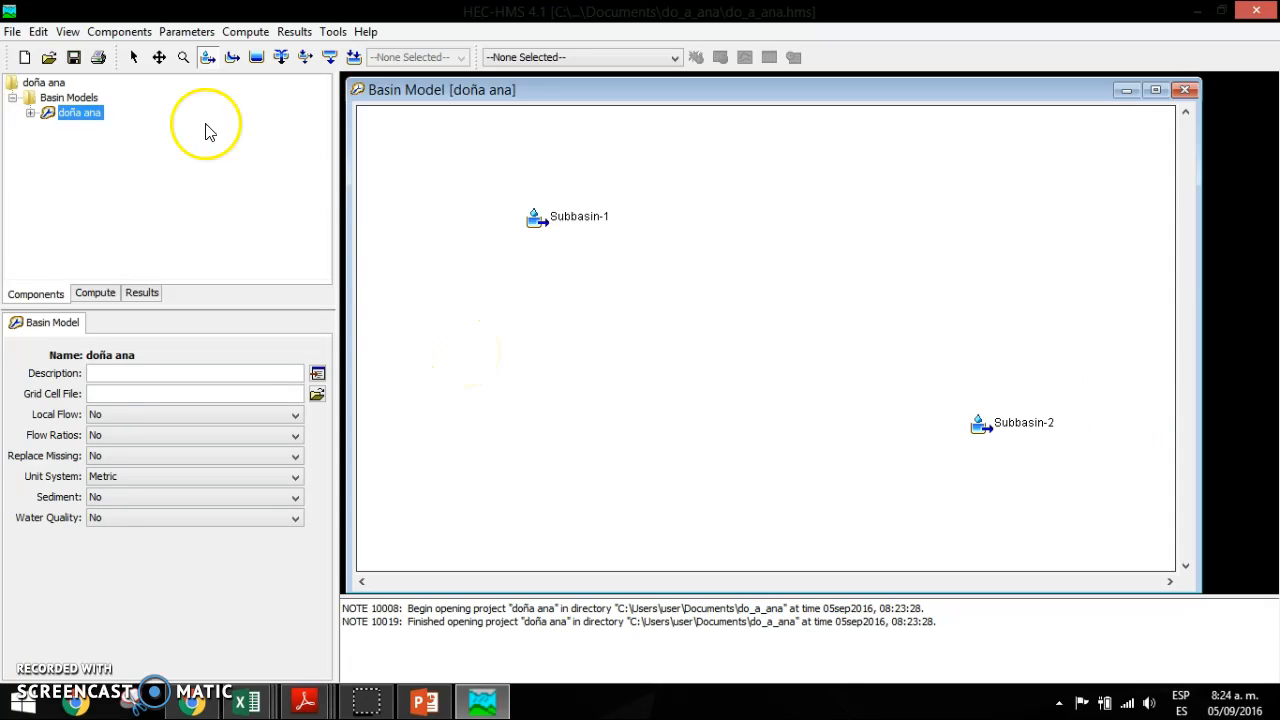
# - Draw the reach Reach-1 diagonally from below Subbasin-1 down to the area below Subbasin-2
pyautogui.click(232, 57)
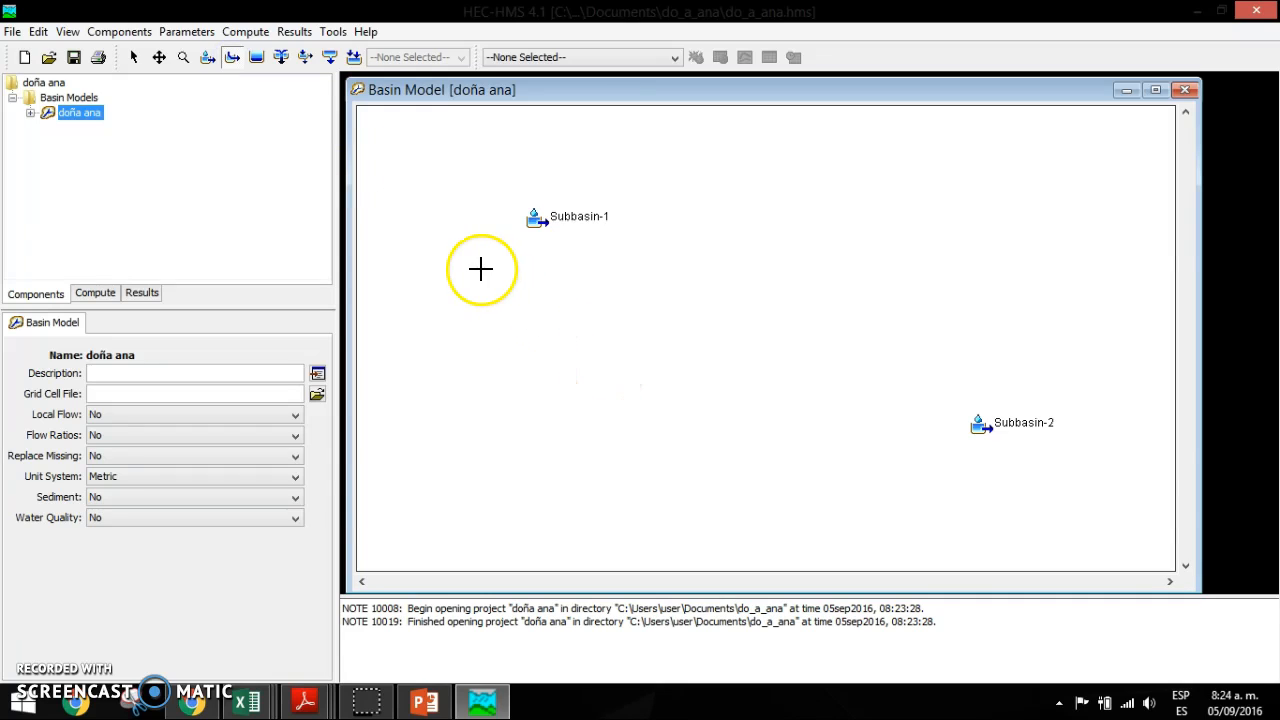
pyautogui.moveTo(481, 268); pyautogui.dragTo(920, 529)
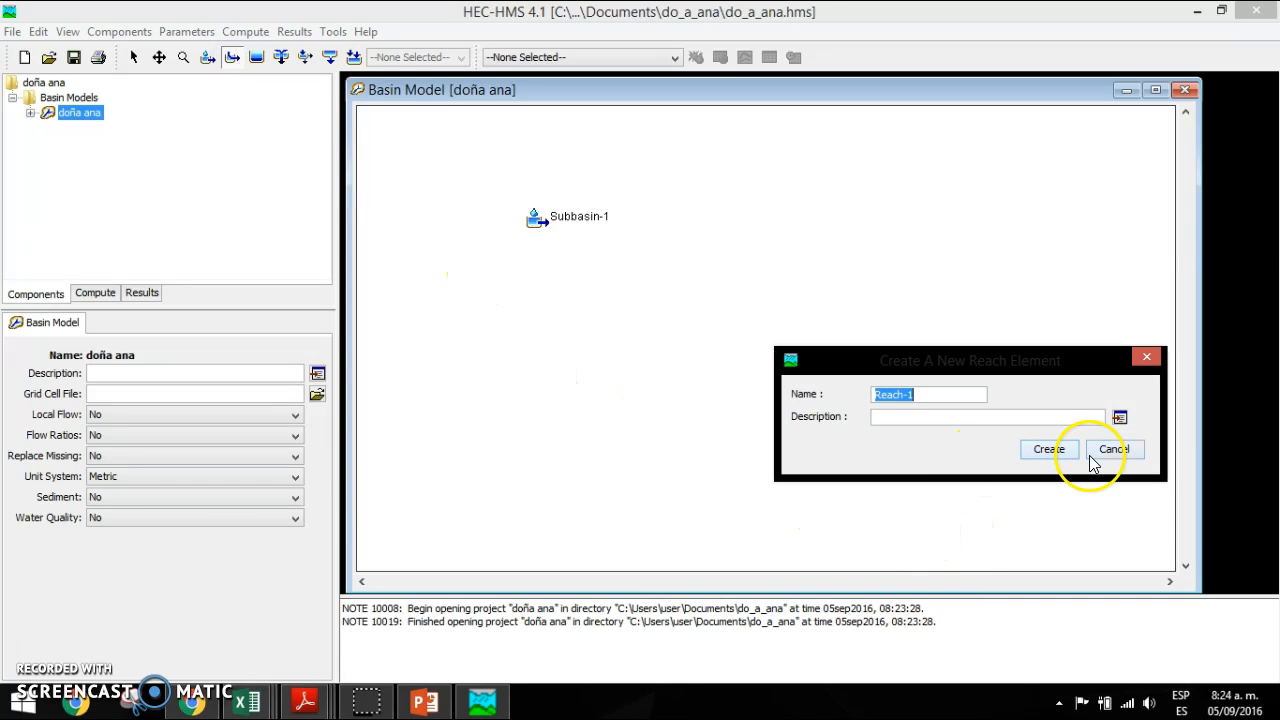
pyautogui.click(1066, 455)
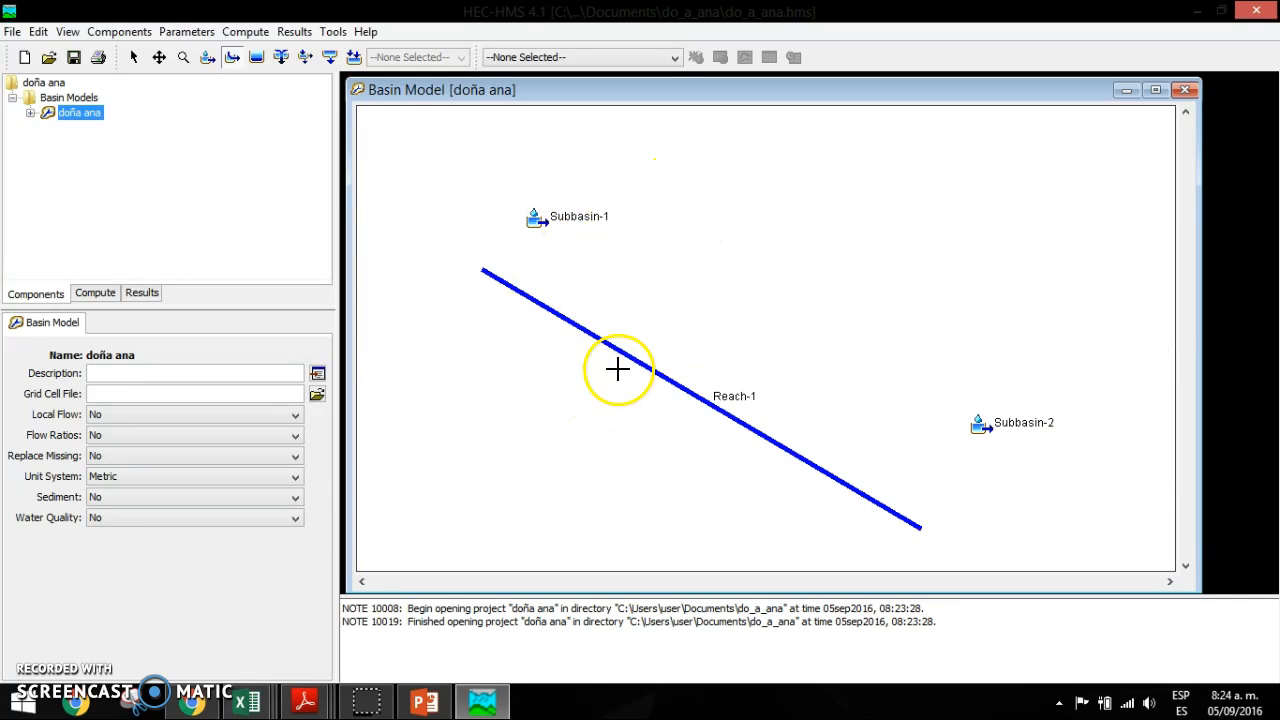
# - Place the sink Sink-1 just beyond the lower end of Reach-1
pyautogui.click(355, 59)
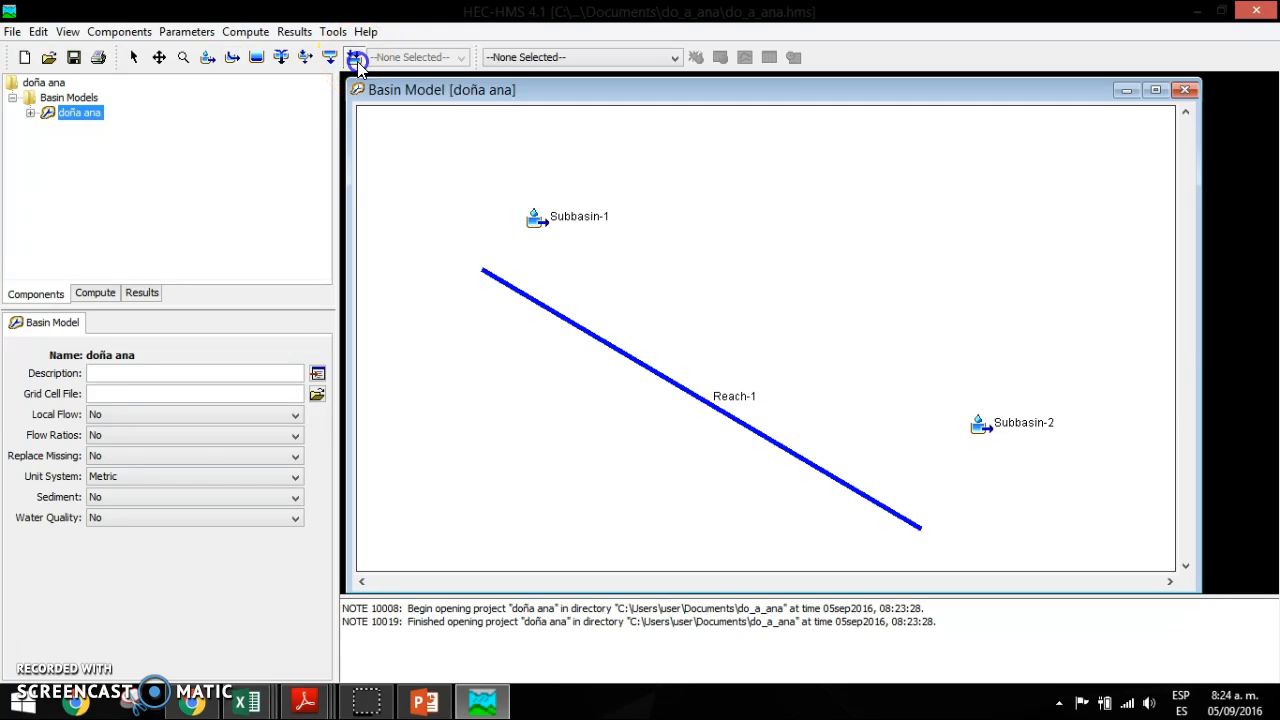
pyautogui.click(955, 538)
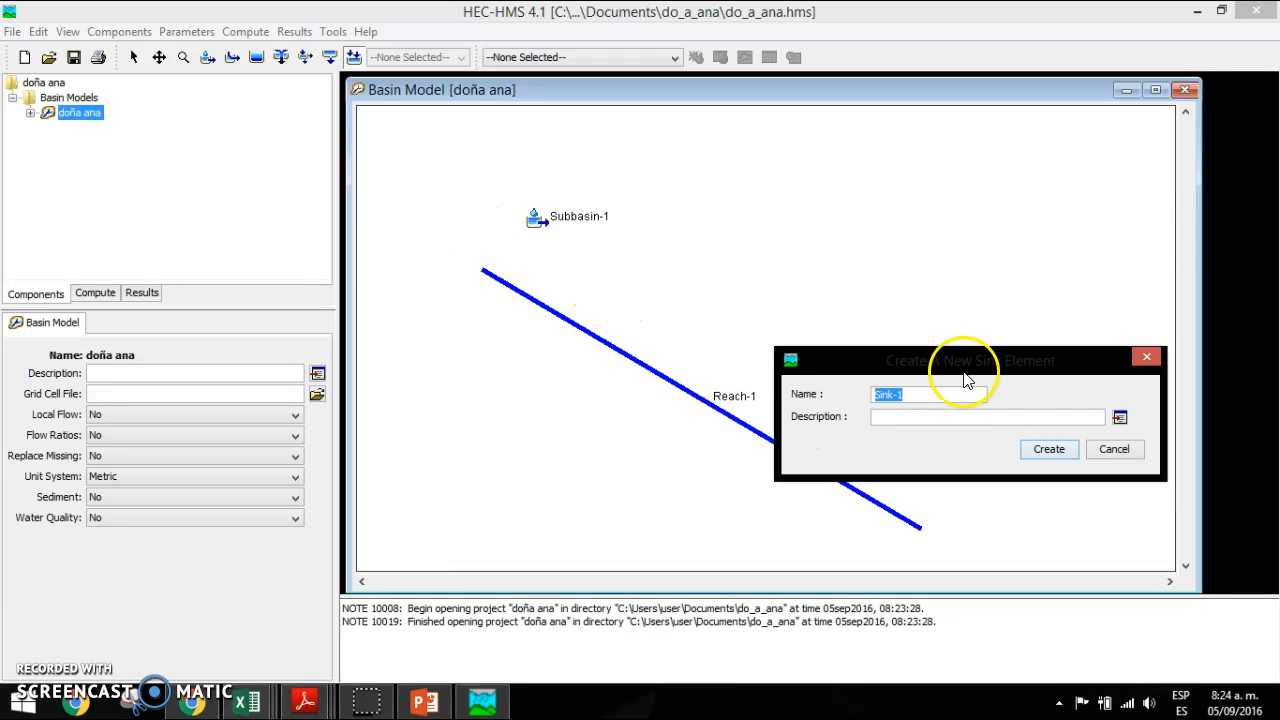
pyautogui.click(1036, 452)
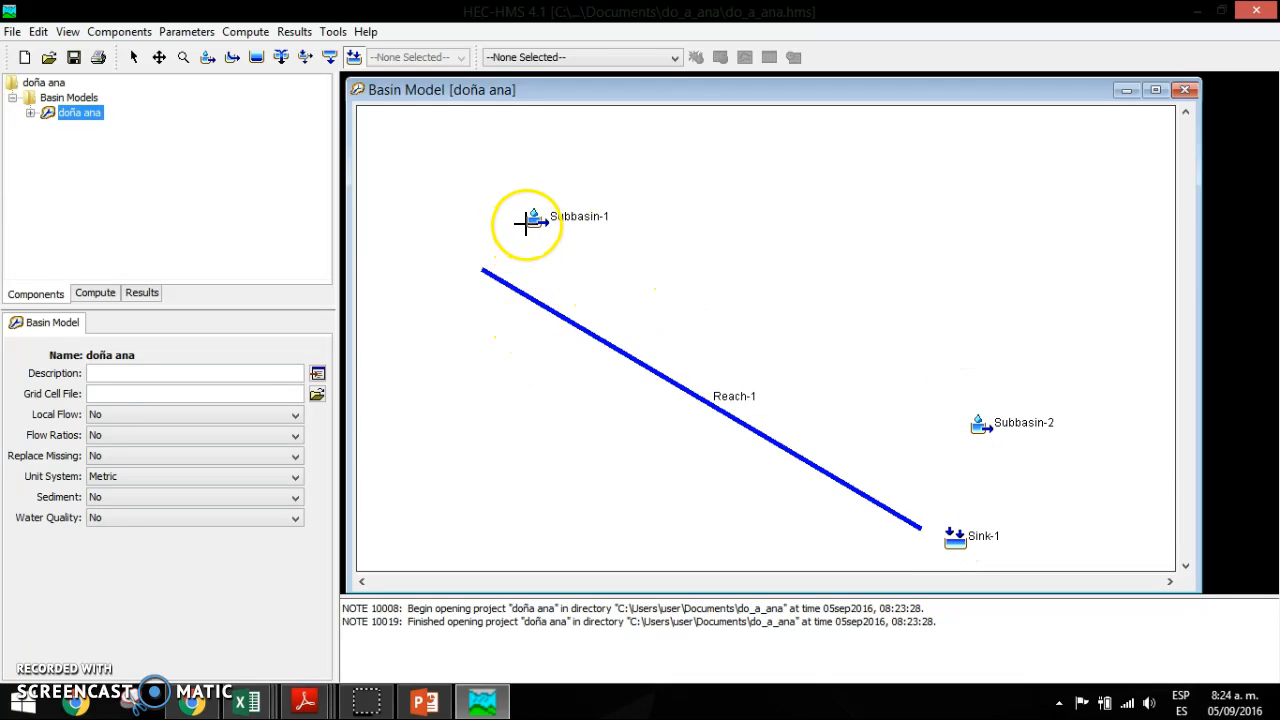
# - Connect Subbasin-1 downstream to Reach-1 and set its area to 68 km2
pyautogui.click(30, 112)
pyautogui.click(82, 129)
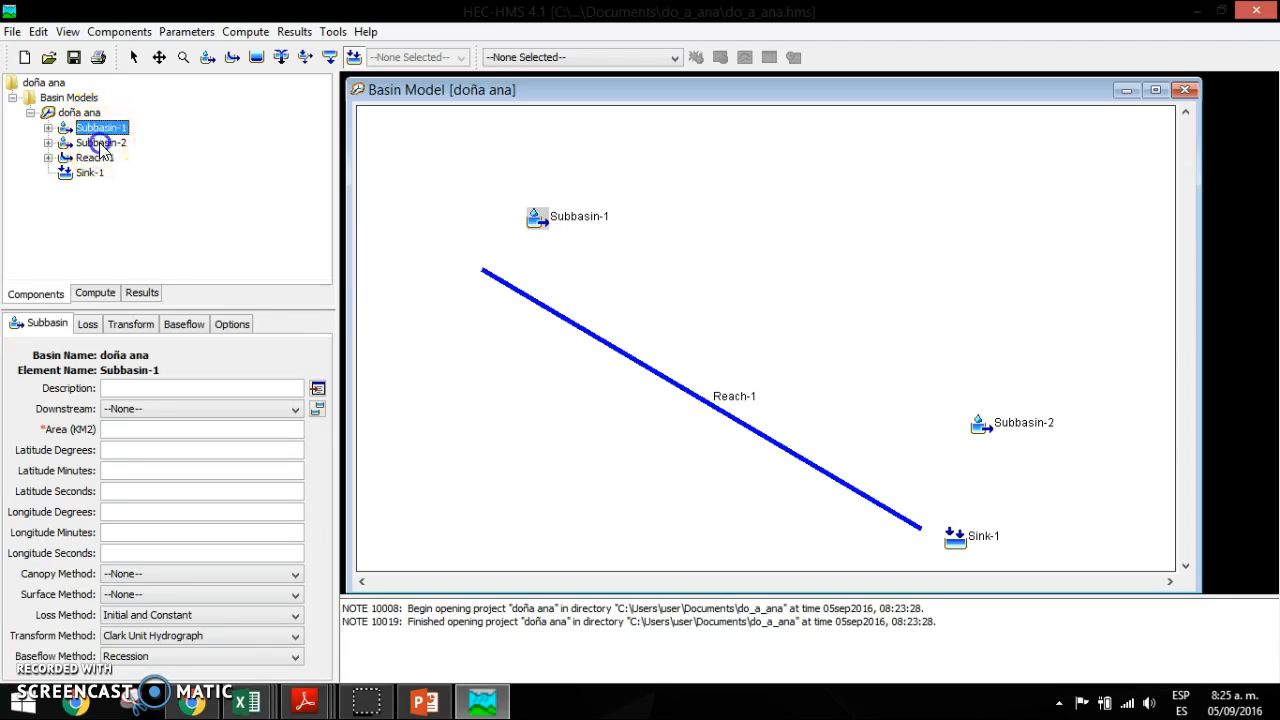
pyautogui.click(100, 144)
pyautogui.click(101, 130)
pyautogui.click(197, 410)
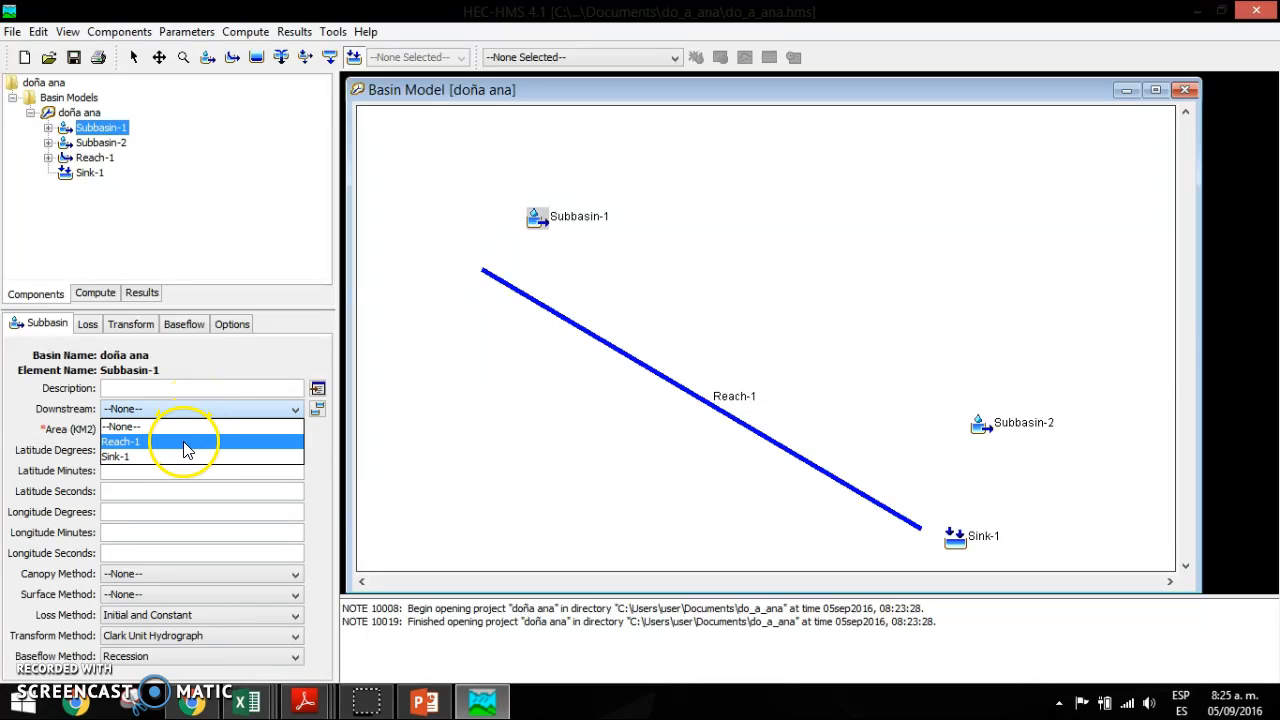
pyautogui.click(181, 442)
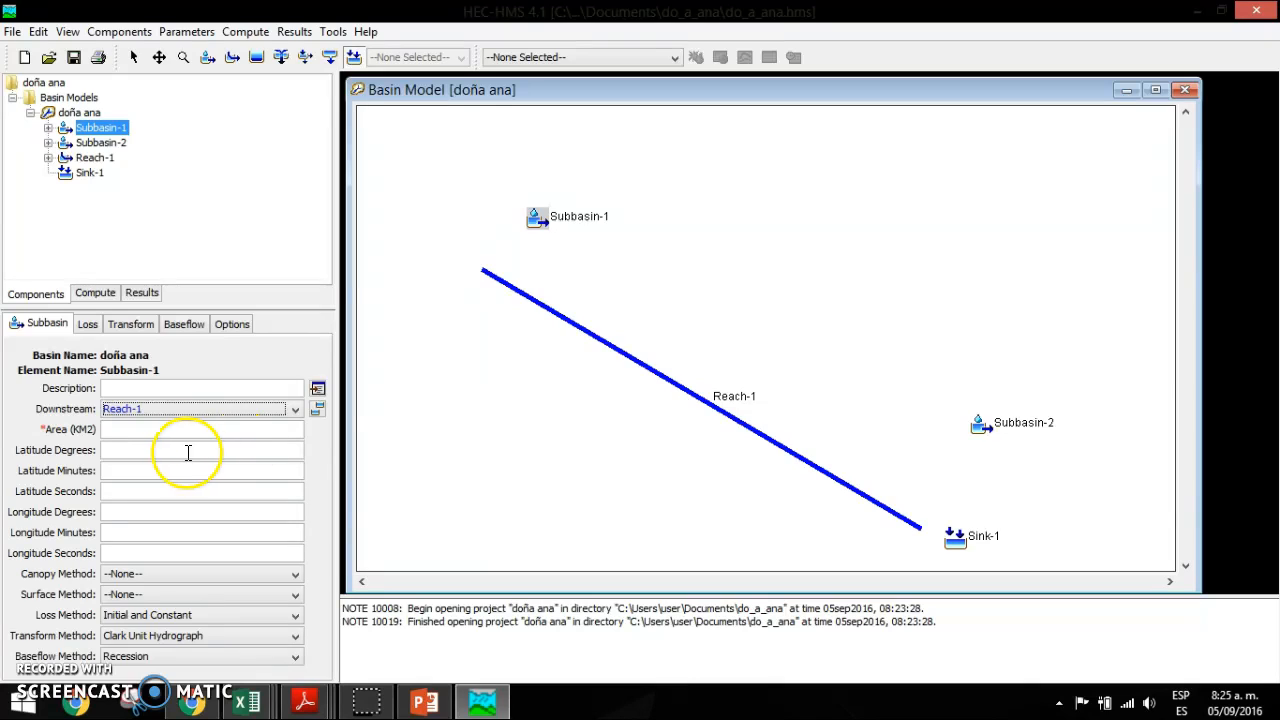
pyautogui.click(168, 430)
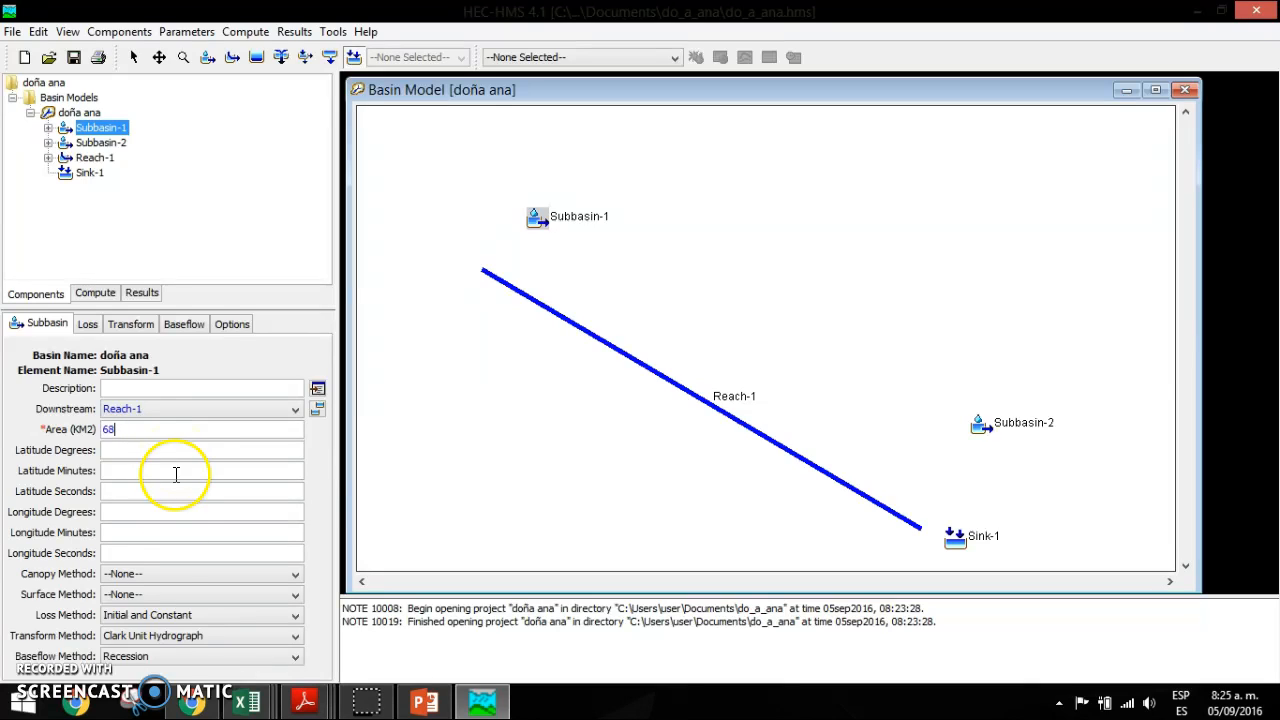
pyautogui.click(137, 643)
pyautogui.click(137, 643)
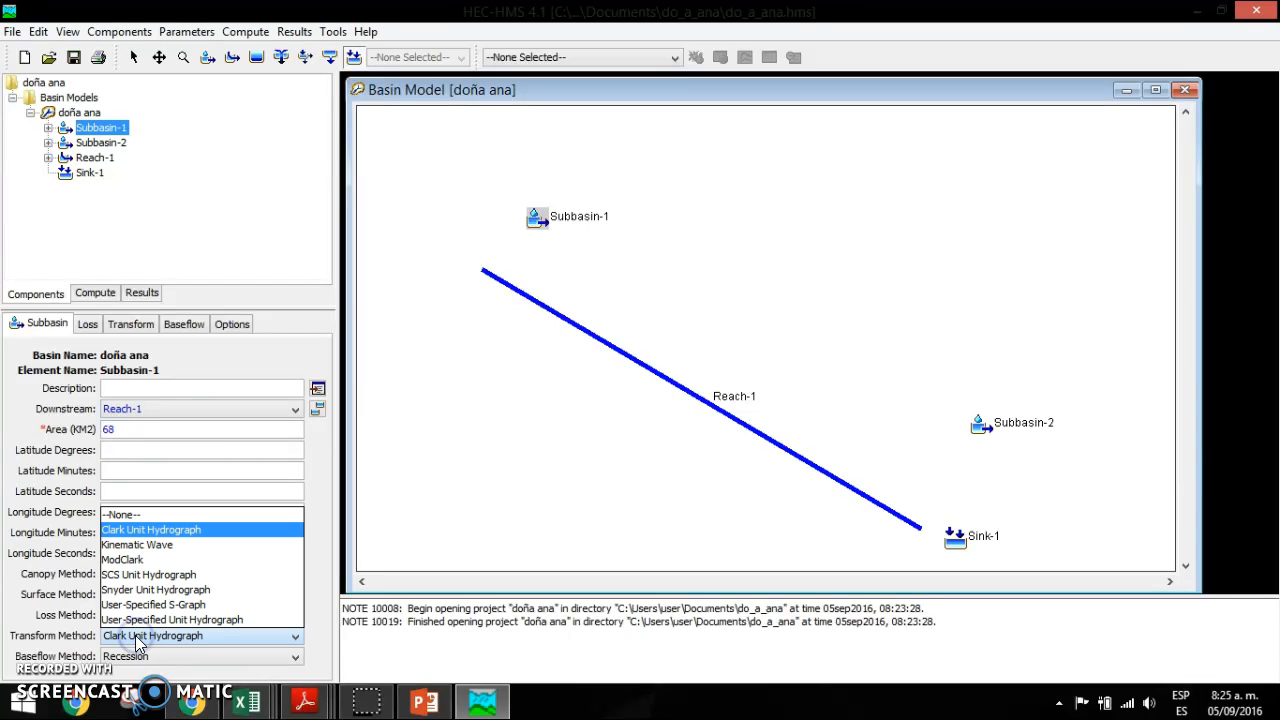
pyautogui.click(68, 632)
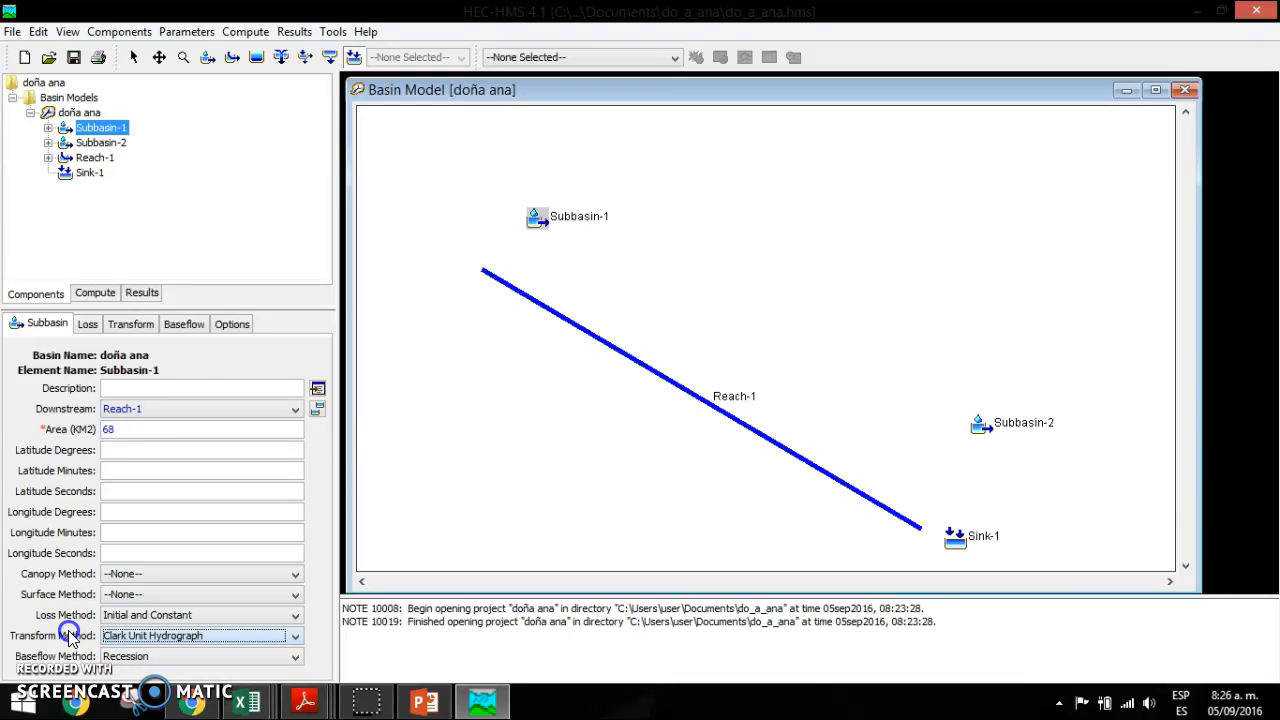
# - Set Subbasin-1's loss method to SCS Curve Number and its transform method to SCS Unit Hydrograph, accepting both method changes
pyautogui.click(121, 614)
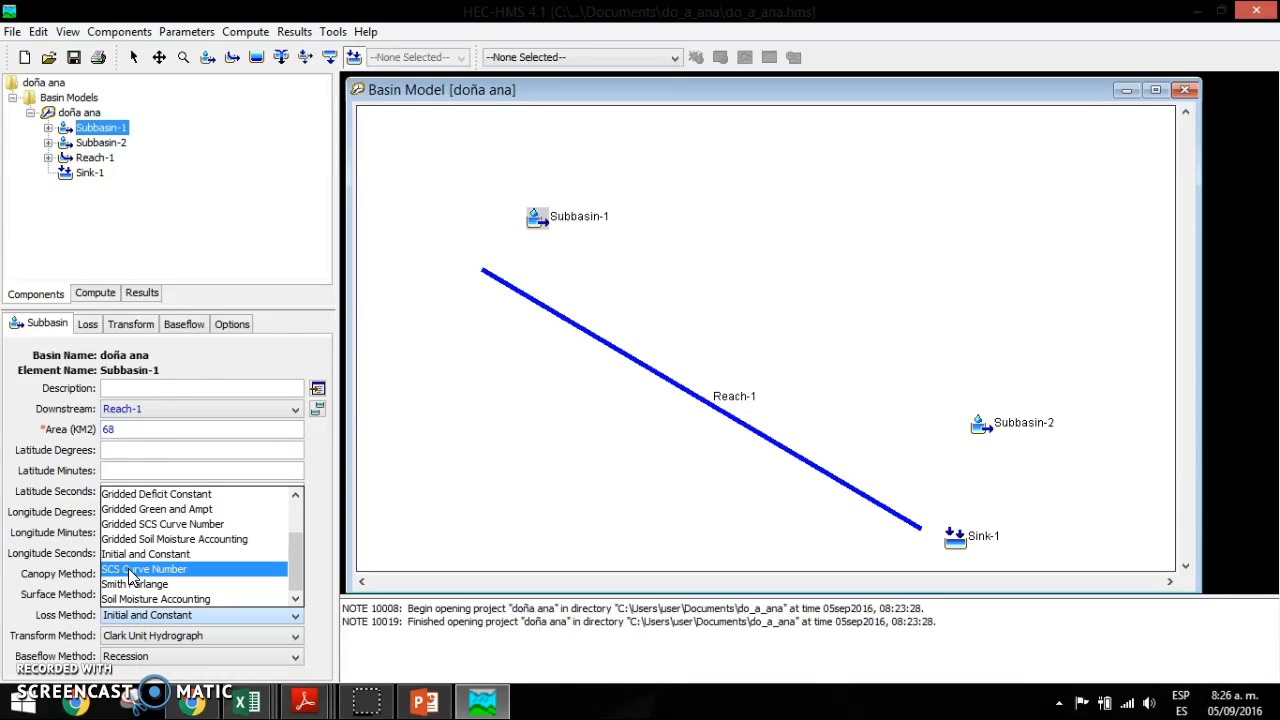
pyautogui.click(132, 569)
pyautogui.click(129, 548)
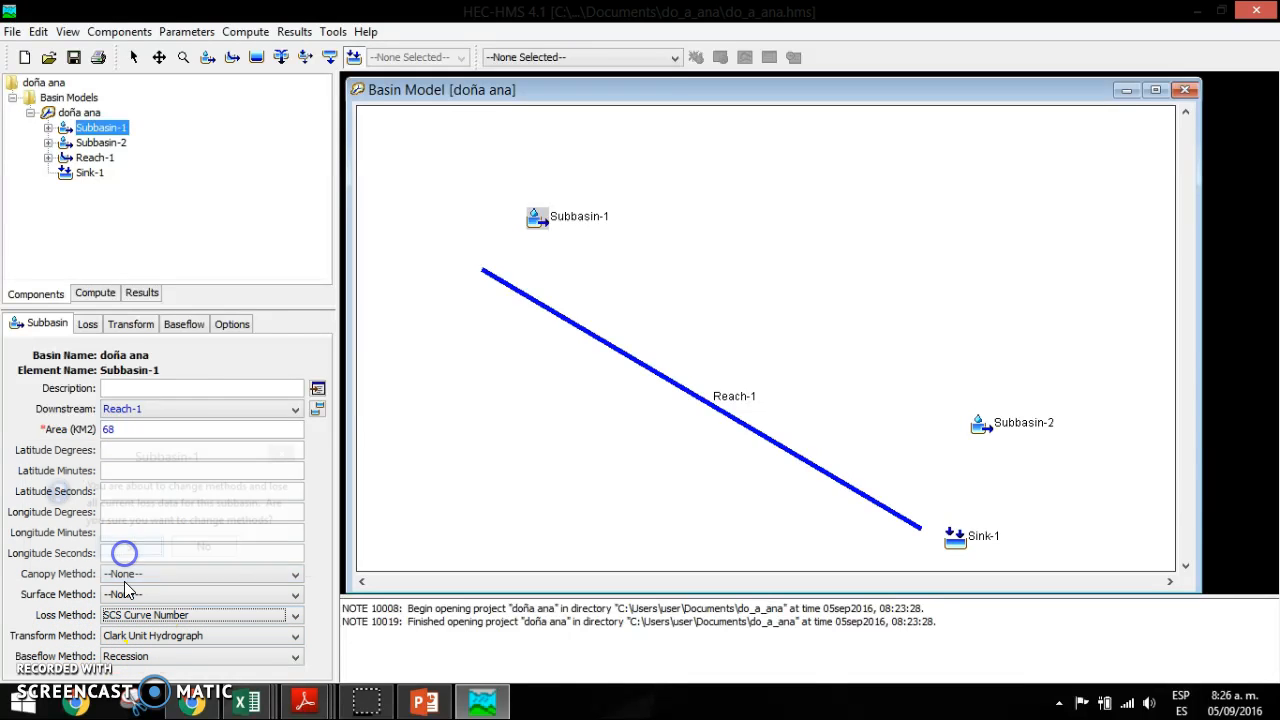
pyautogui.click(125, 637)
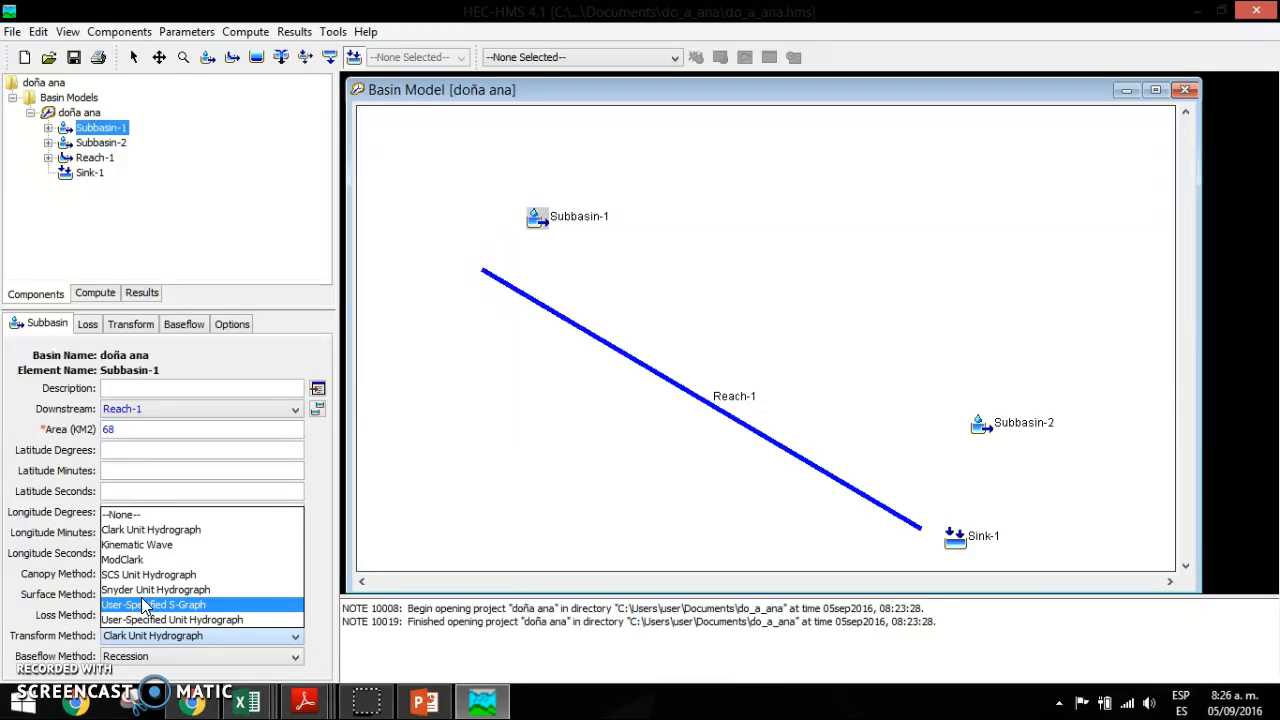
pyautogui.click(137, 582)
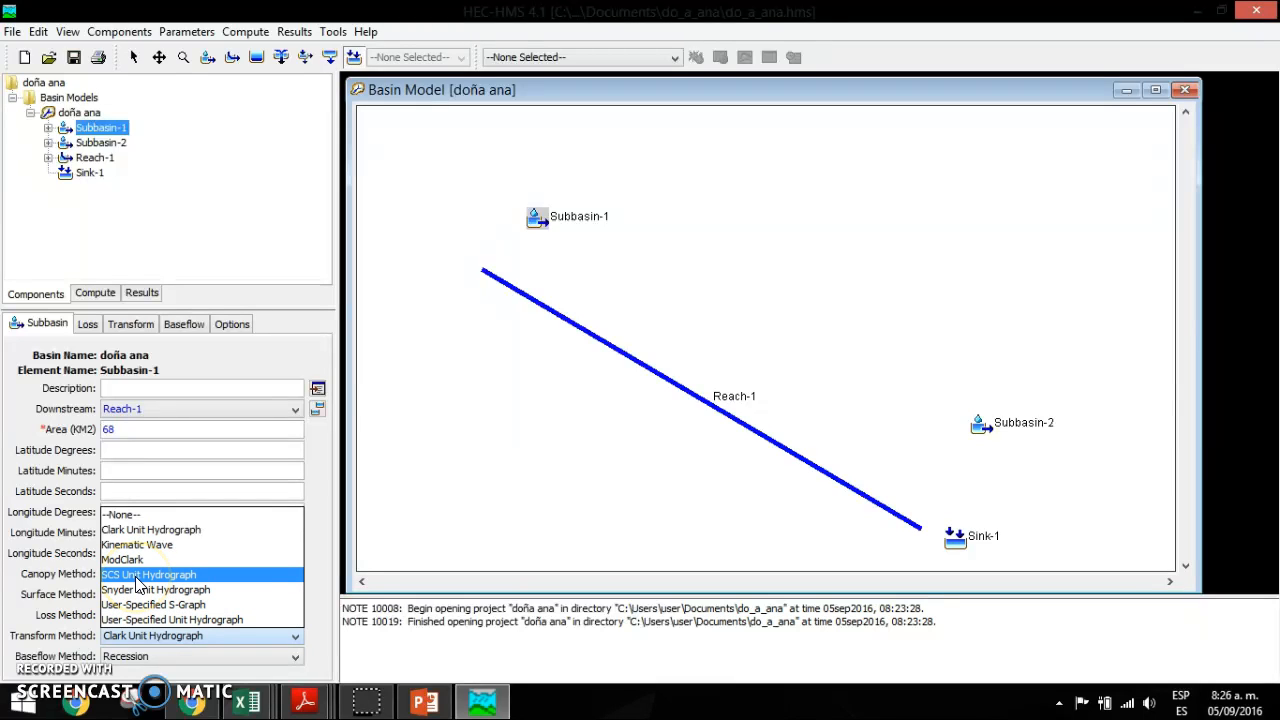
pyautogui.click(137, 582)
pyautogui.click(131, 552)
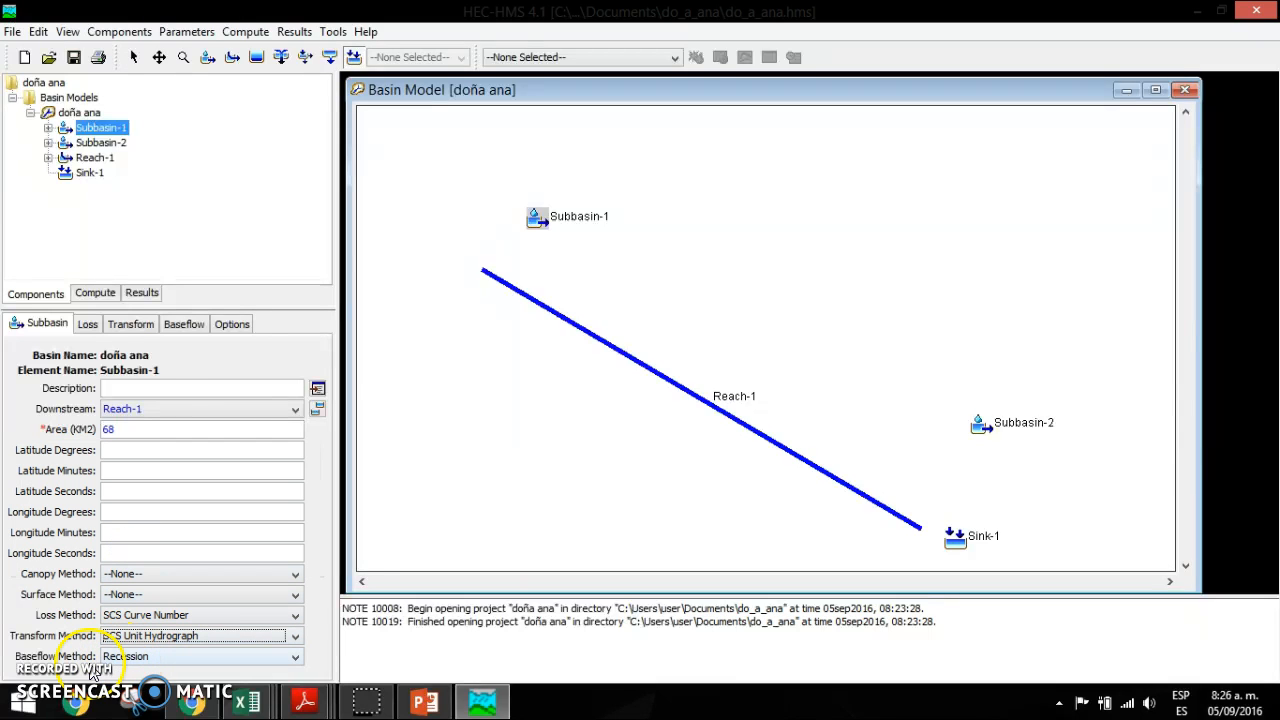
# - Set Subbasin-1's baseflow method to None and accept the loss of its baseflow data
pyautogui.click(120, 658)
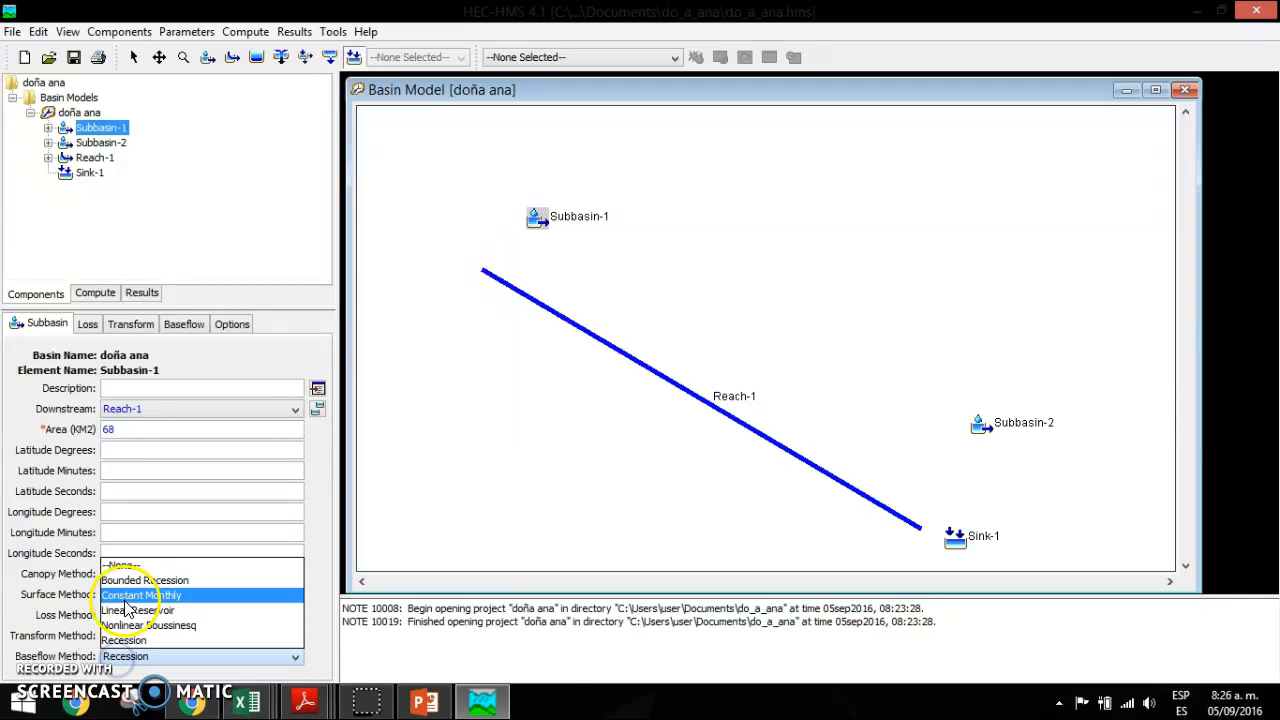
pyautogui.click(125, 566)
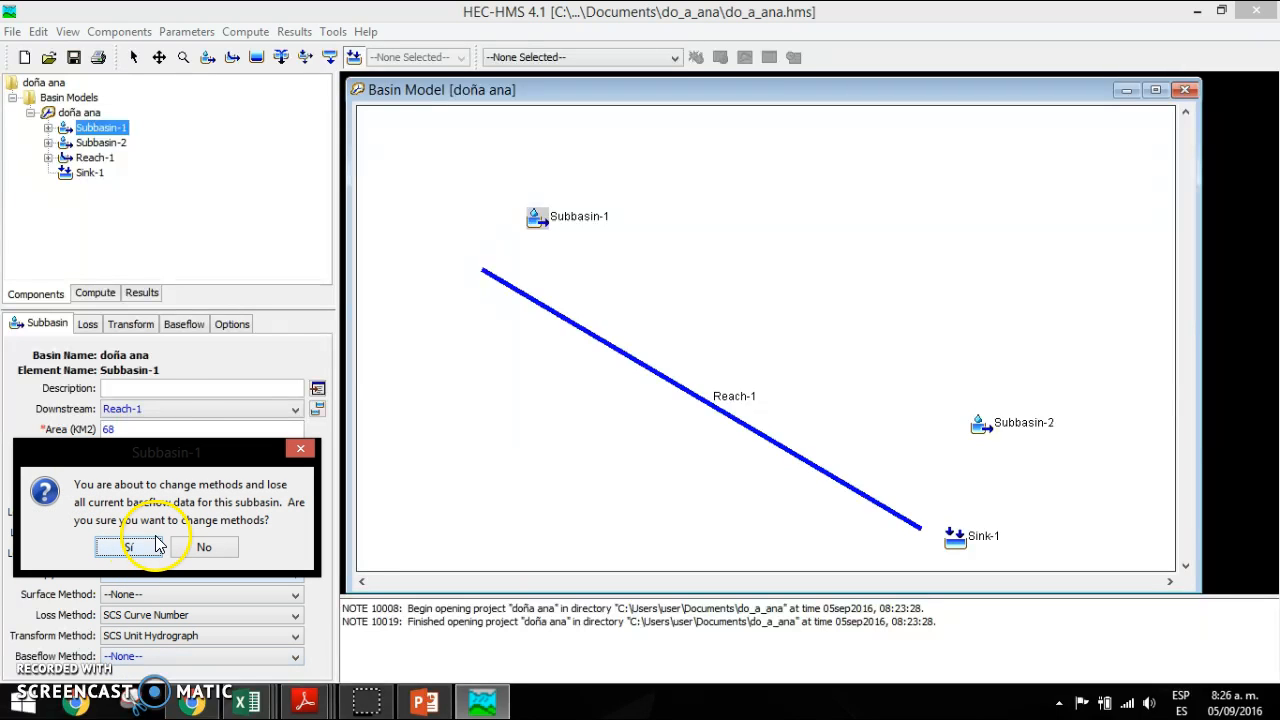
pyautogui.click(155, 546)
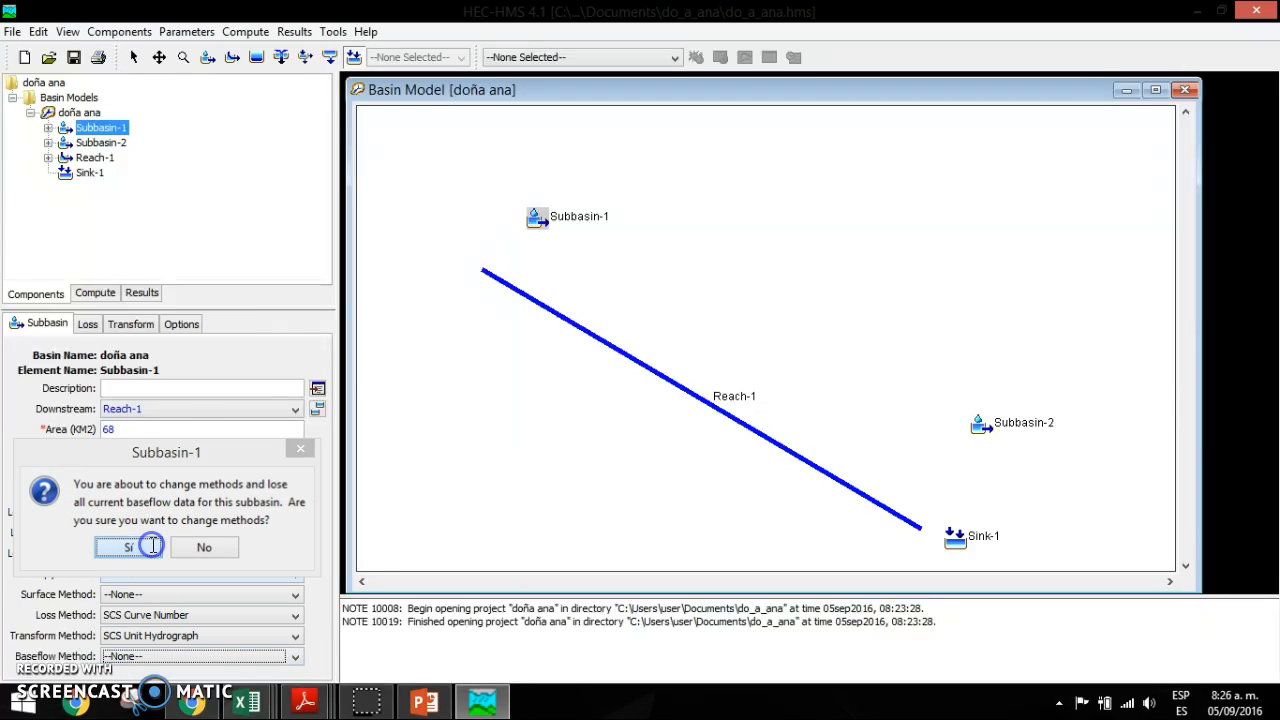
# - Set Subbasin-1's SCS loss parameters to a curve number of 68 and 10 % impervious
pyautogui.click(88, 324)
pyautogui.click(157, 410)
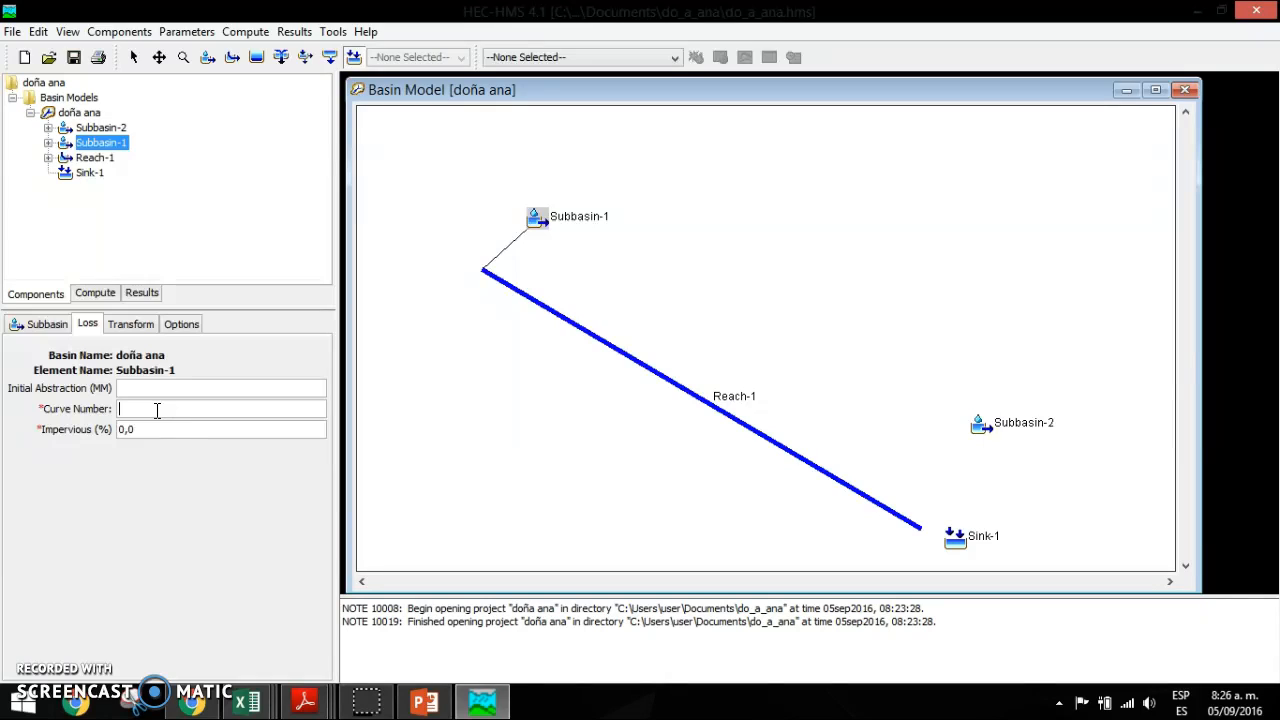
pyautogui.click(157, 429)
pyautogui.moveTo(157, 429); pyautogui.dragTo(105, 432)
pyautogui.write('10')
# - Change Subbasin-1's transform method to Snyder Unit Hydrograph and accept the method change
pyautogui.click(140, 333)
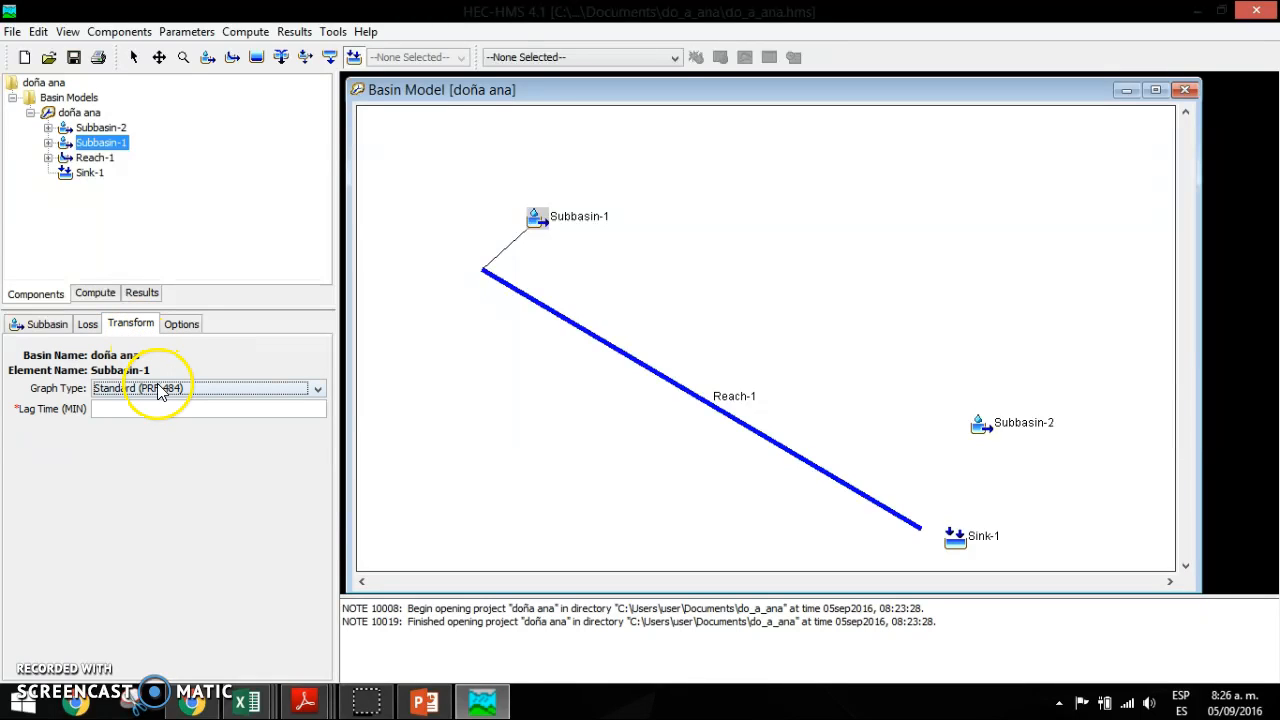
pyautogui.click(130, 407)
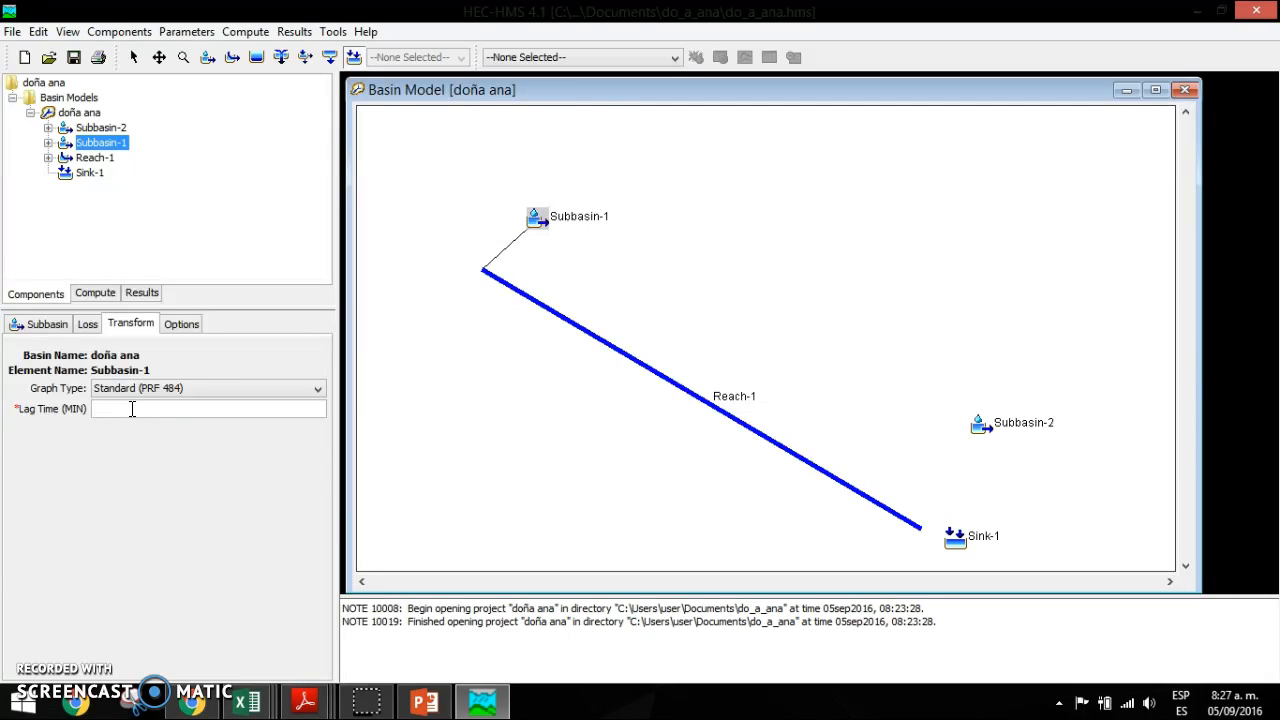
pyautogui.click(42, 323)
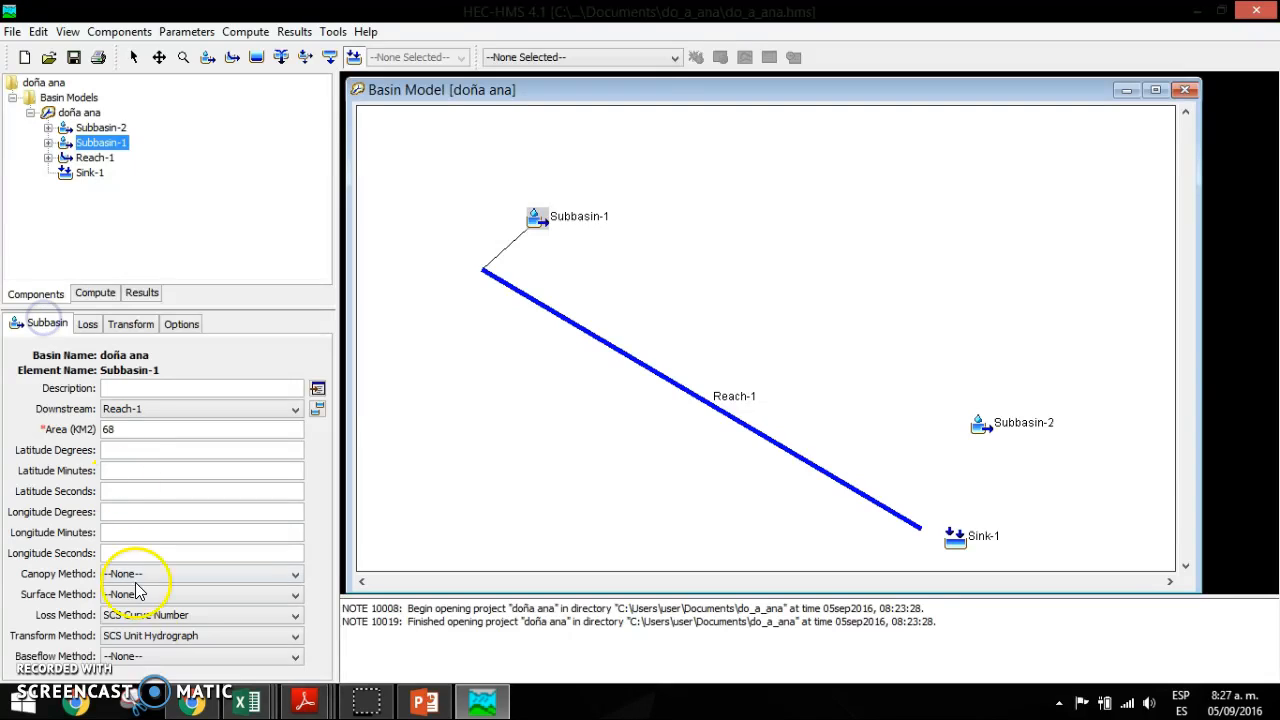
pyautogui.click(118, 643)
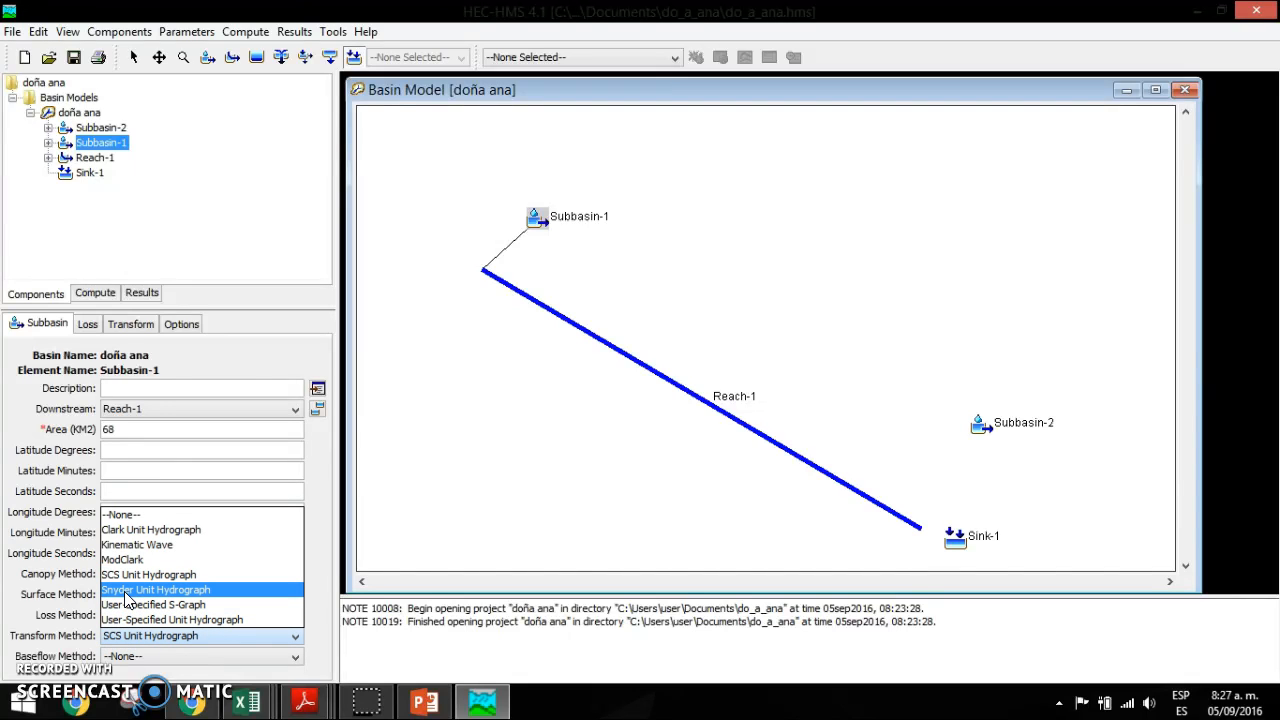
pyautogui.click(126, 599)
pyautogui.click(123, 547)
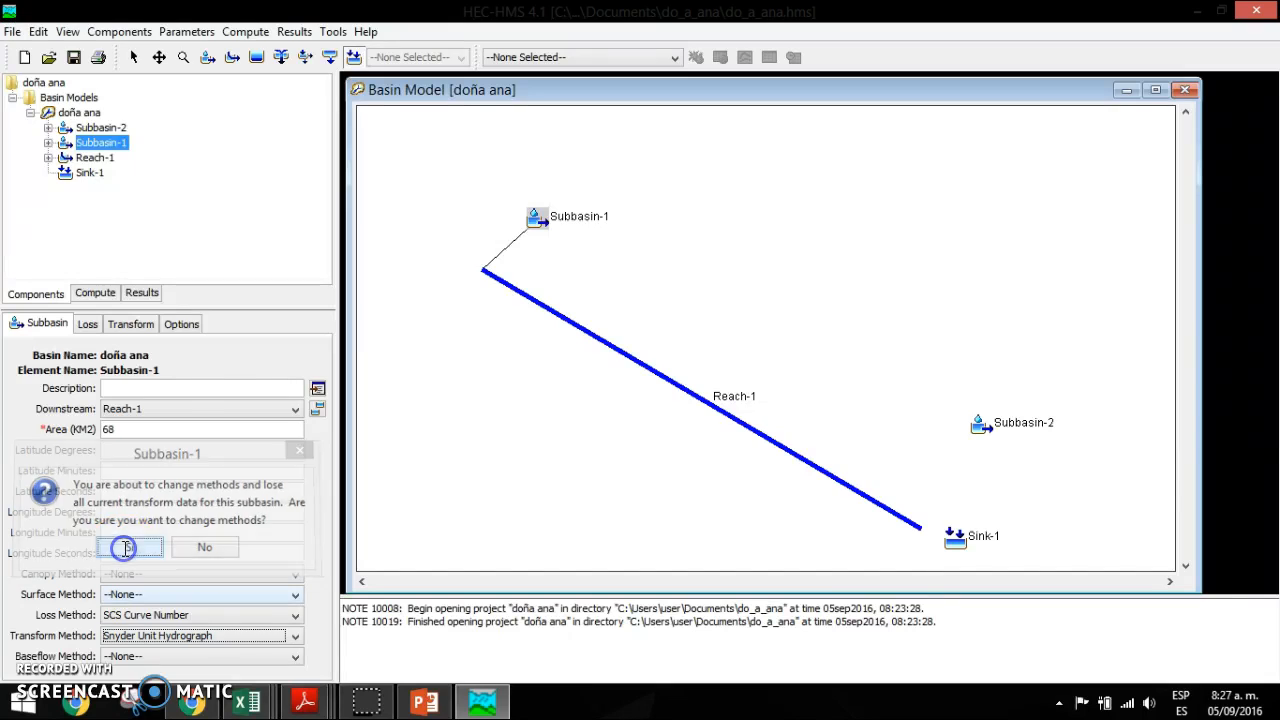
# - Check Subbasin-1's Snyder transform parameters and look up the AEI cp coefficient in Escorrentia_parte2.pdf in Adobe Reader
pyautogui.click(87, 328)
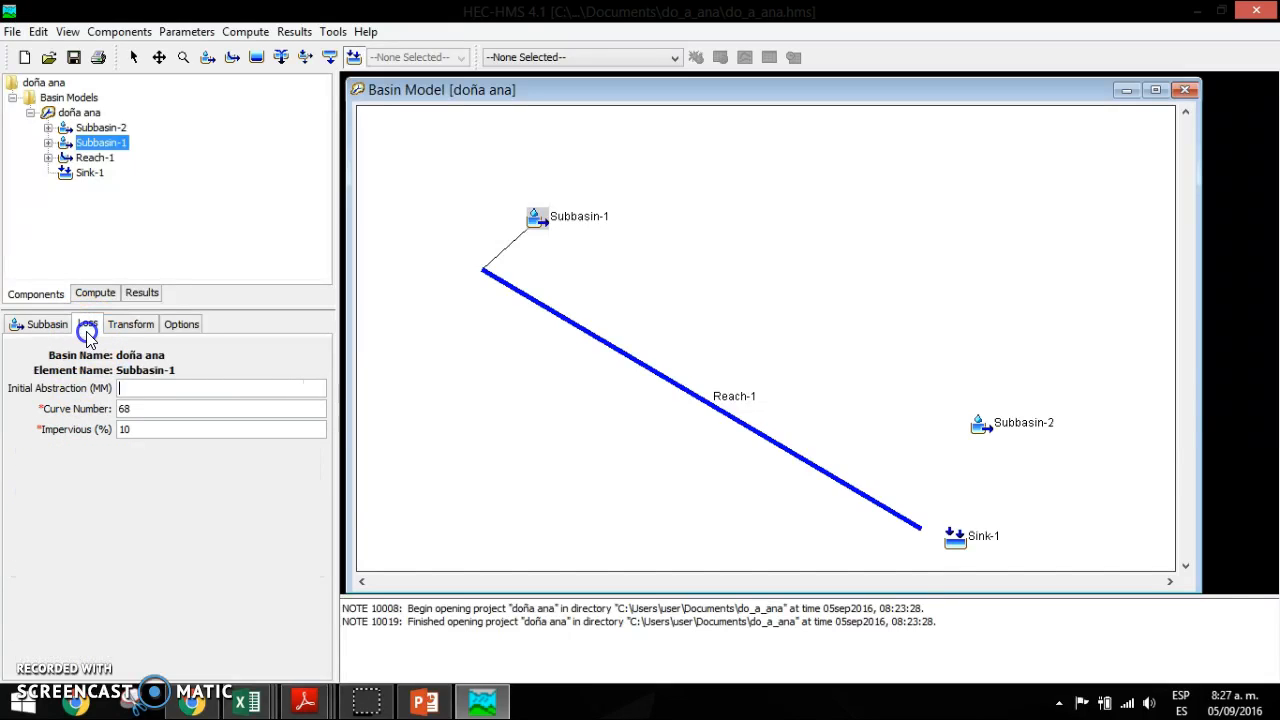
pyautogui.click(128, 323)
pyautogui.click(134, 411)
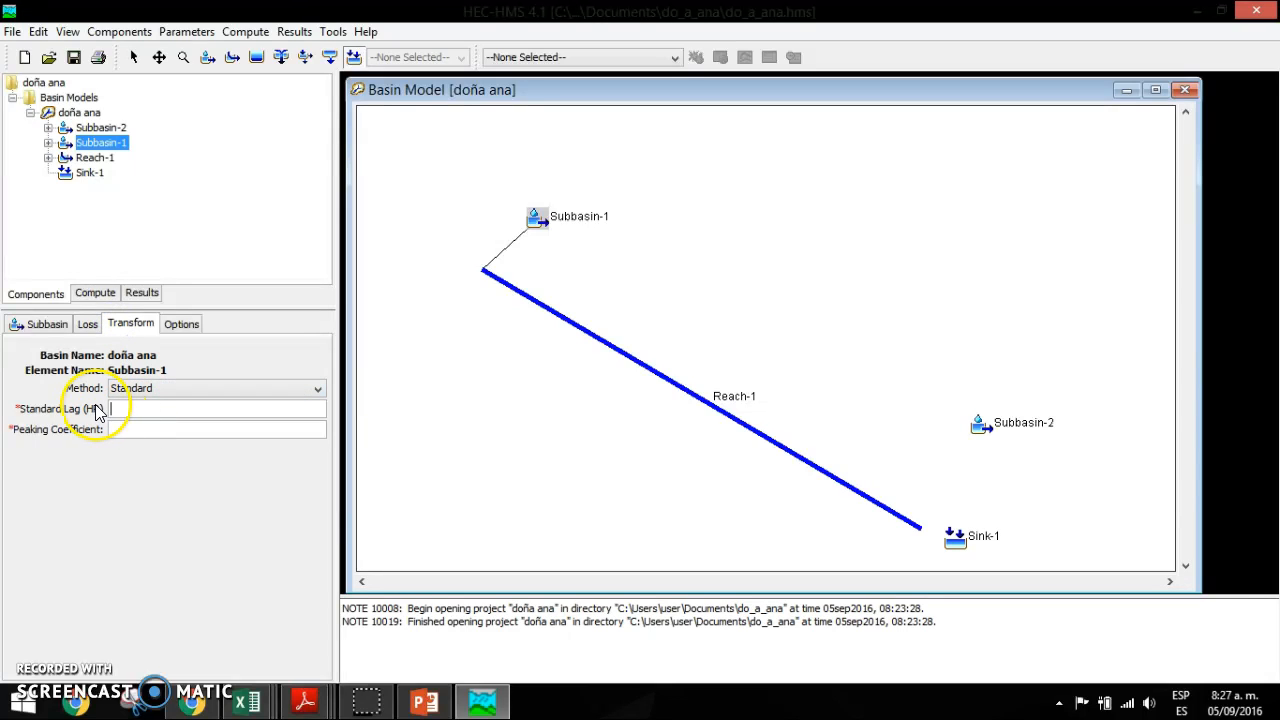
pyautogui.click(133, 430)
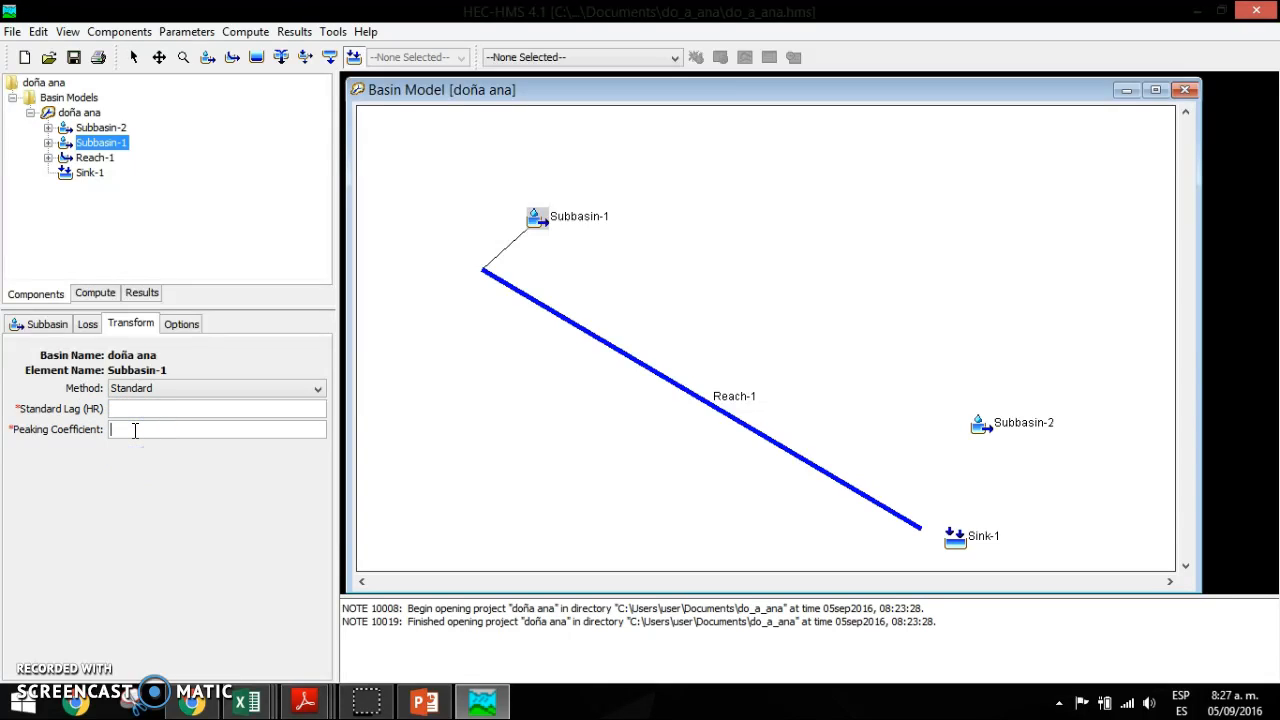
pyautogui.moveTo(305, 702)
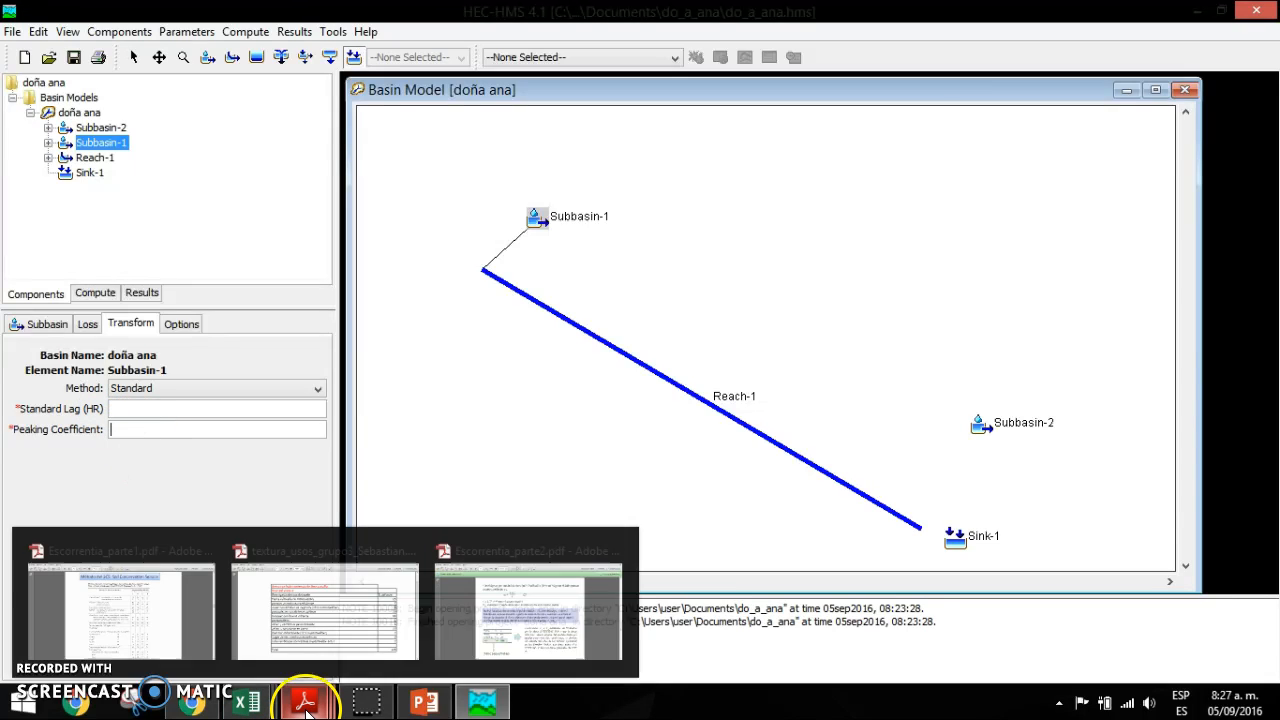
pyautogui.click(172, 620)
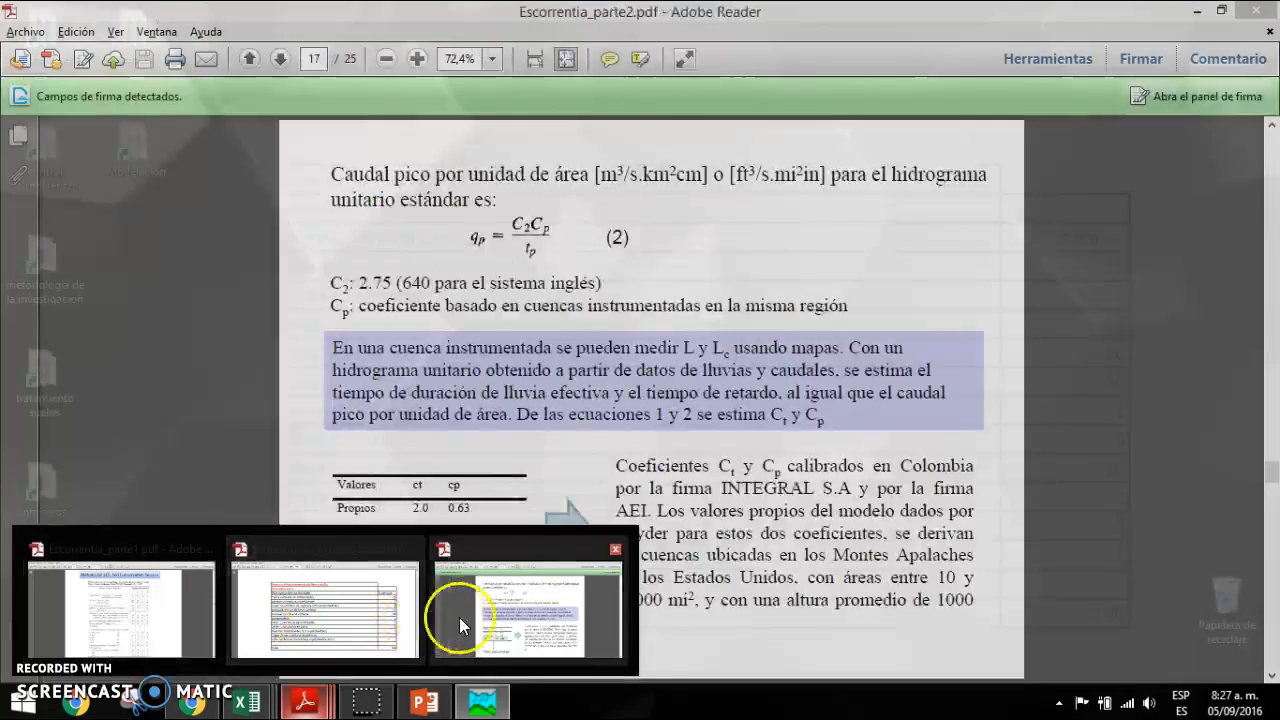
pyautogui.click(465, 615)
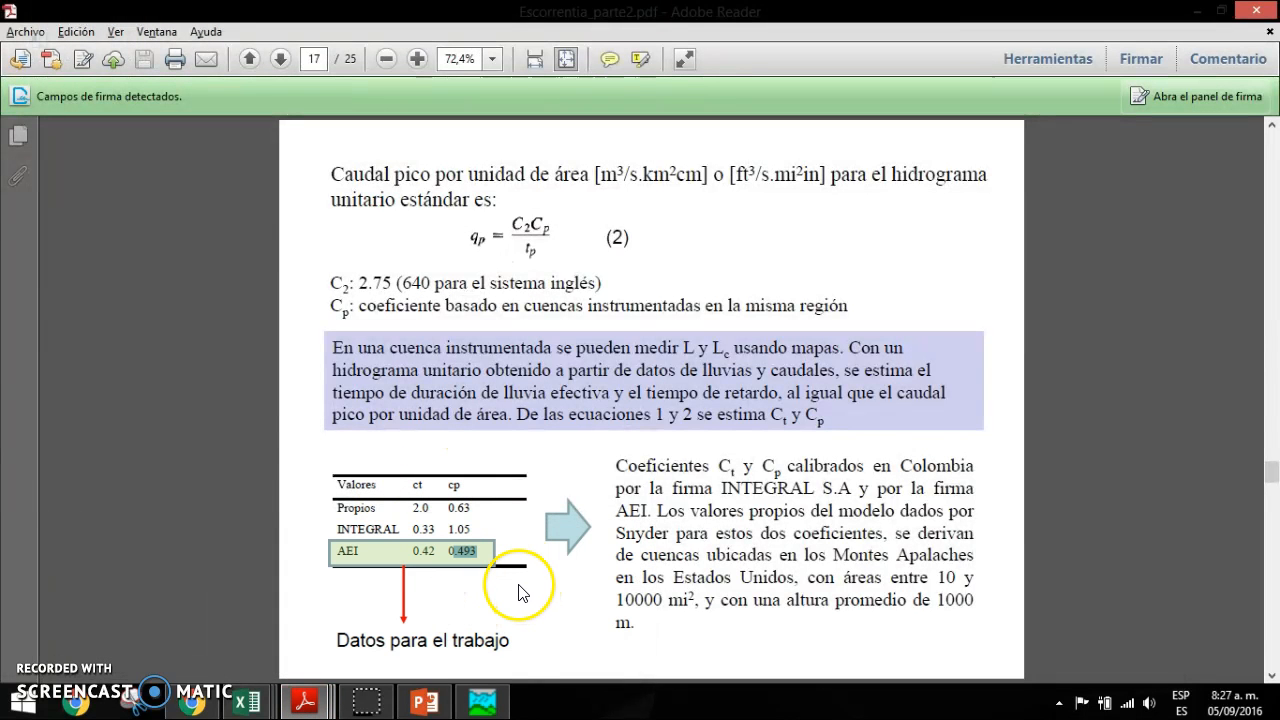
pyautogui.moveTo(445, 550); pyautogui.dragTo(480, 552)
# - Switch back to HEC-HMS and set Subbasin-1's Snyder peaking coefficient to 0.493
pyautogui.hotkey('alt', 'Tab')
pyautogui.click(205, 460)
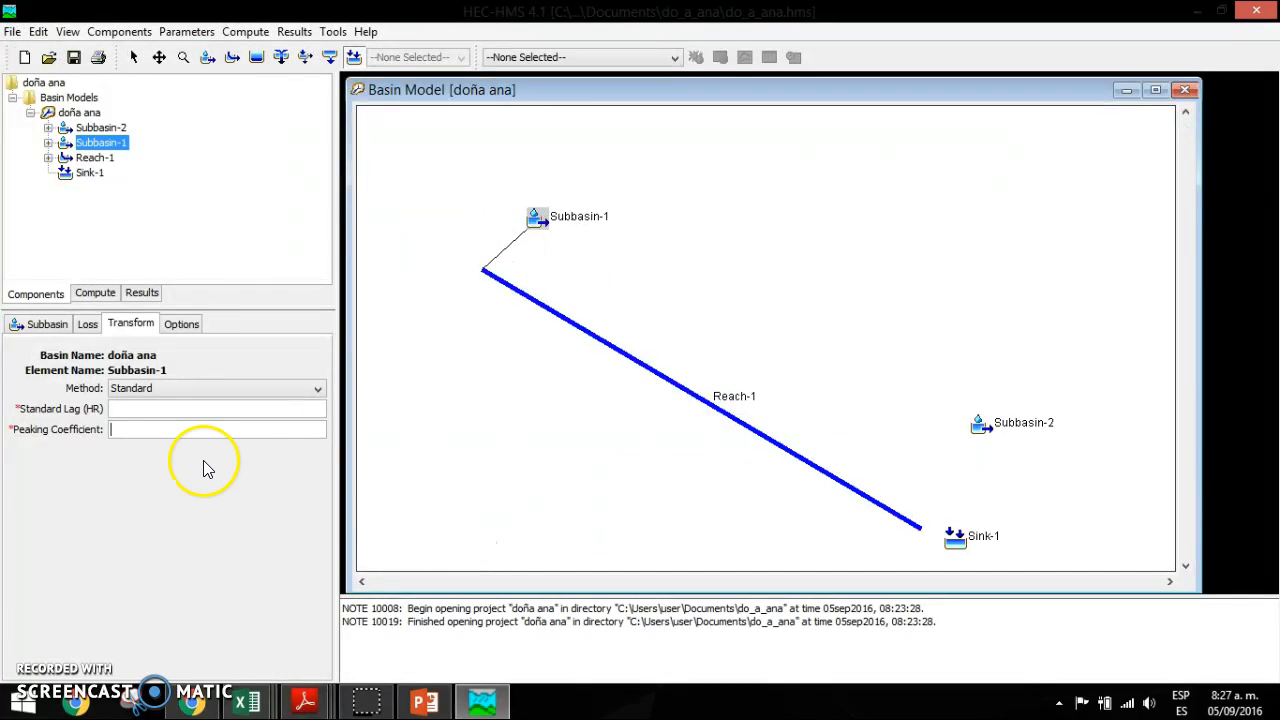
pyautogui.write('0.493')
pyautogui.click(171, 409)
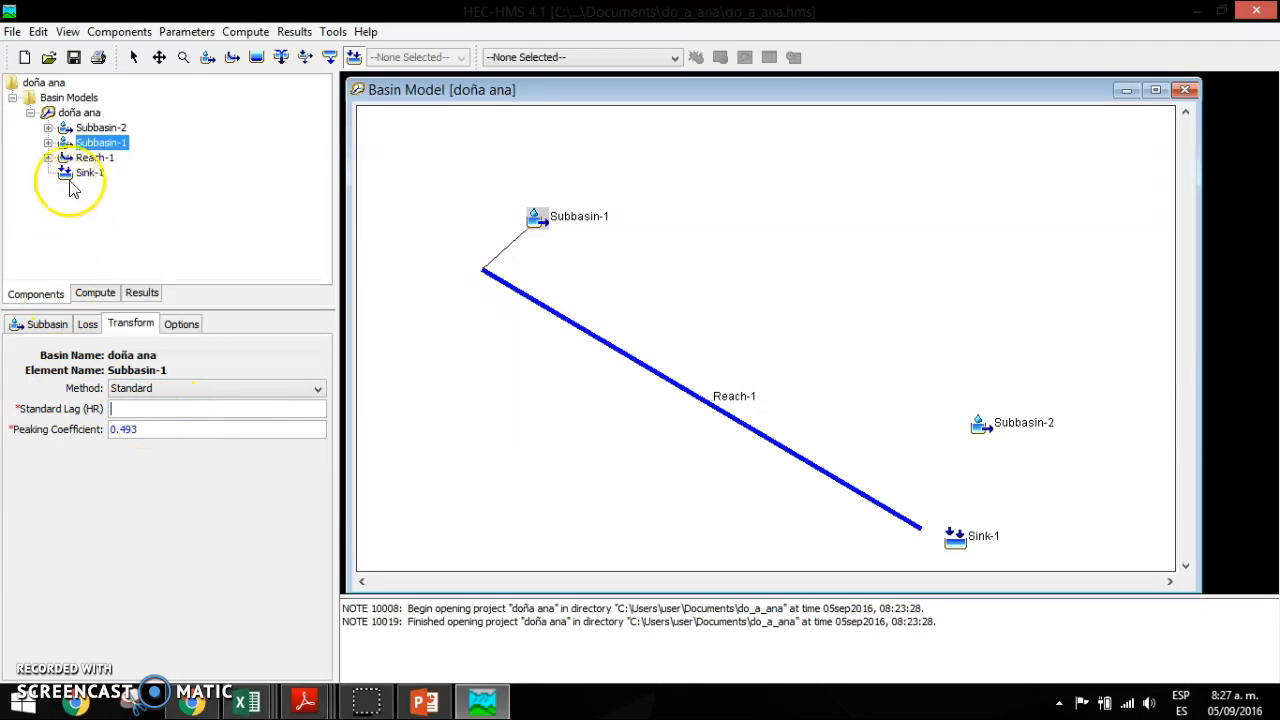
# - Connect Subbasin-2 downstream to Sink-1, cancelling the creation of an additional sink
pyautogui.click(100, 128)
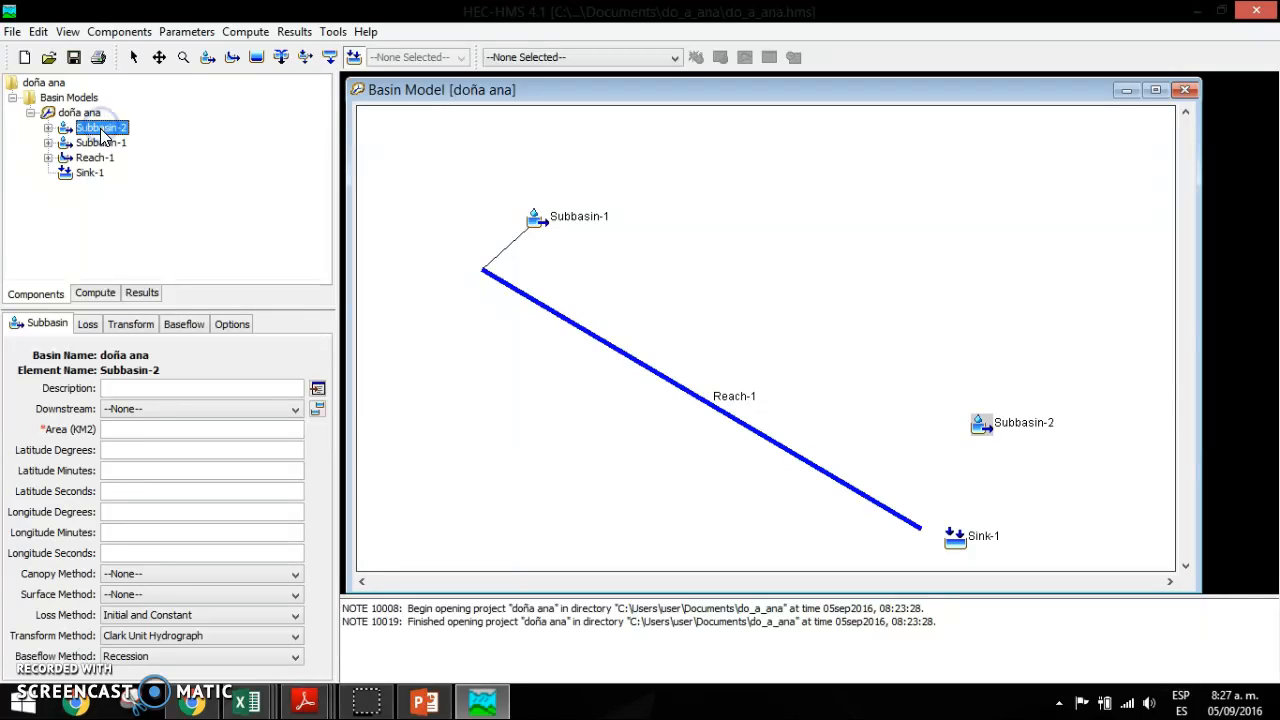
pyautogui.click(105, 145)
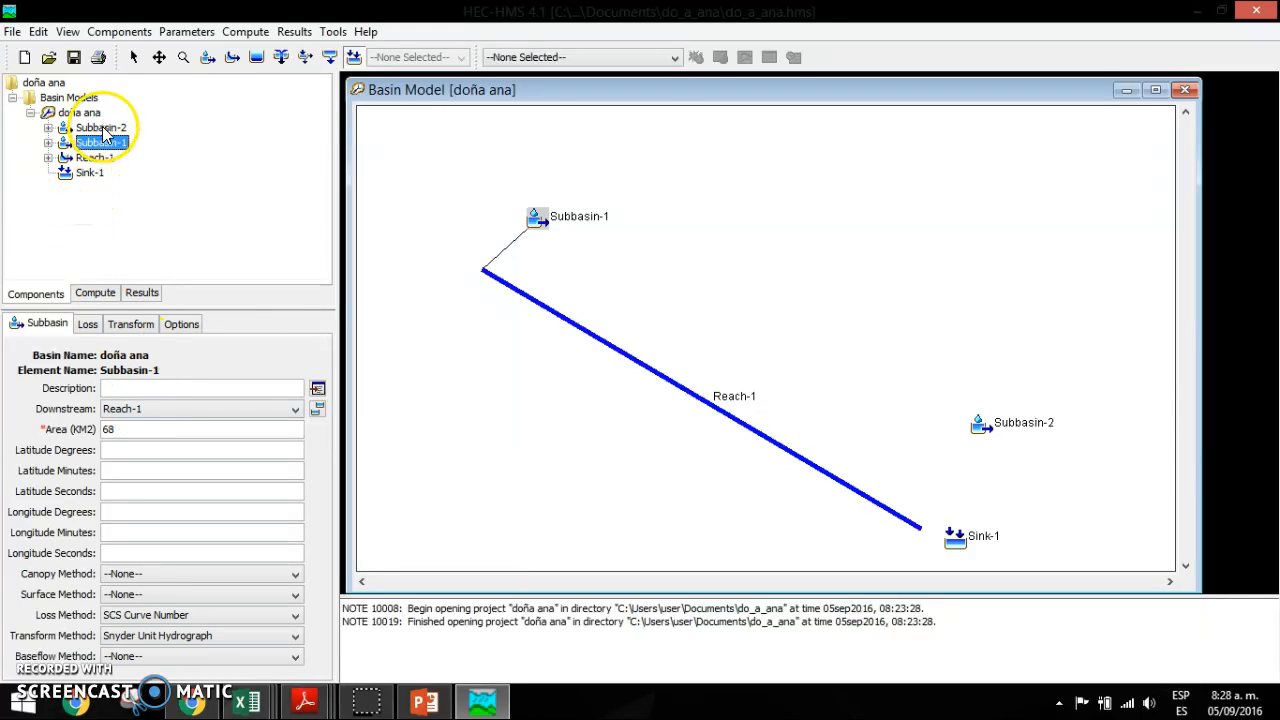
pyautogui.click(102, 129)
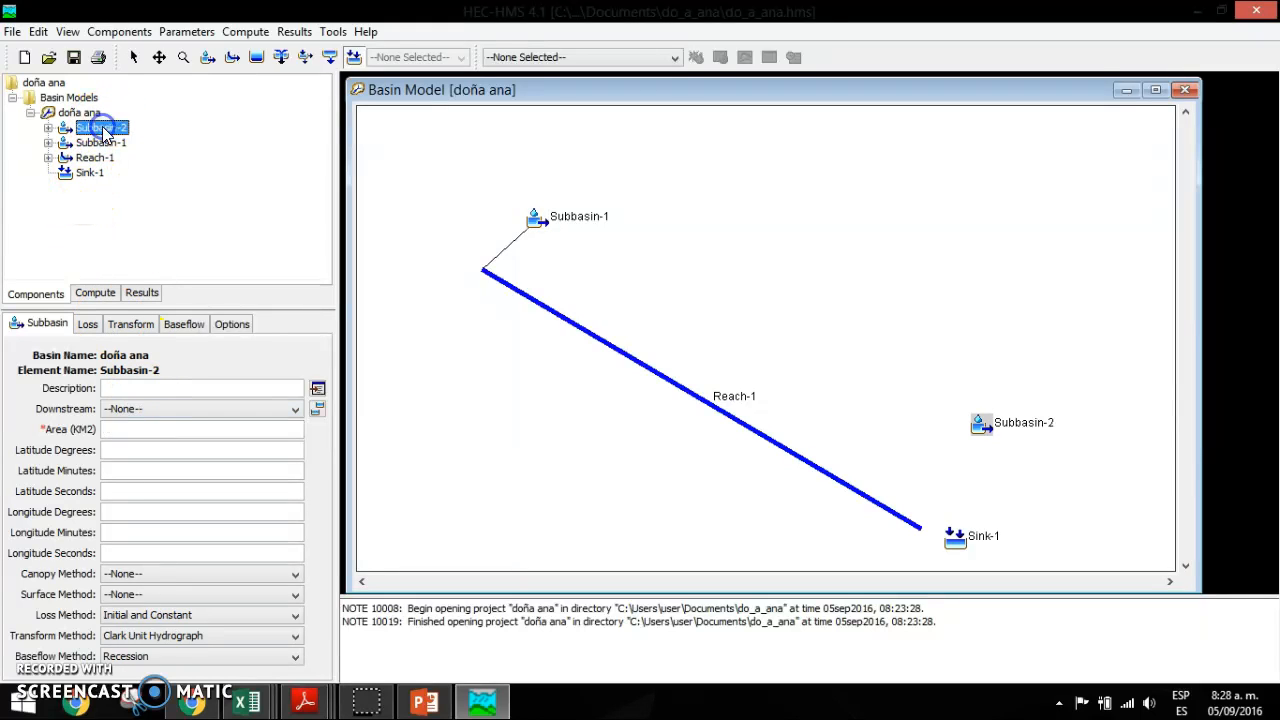
pyautogui.click(143, 409)
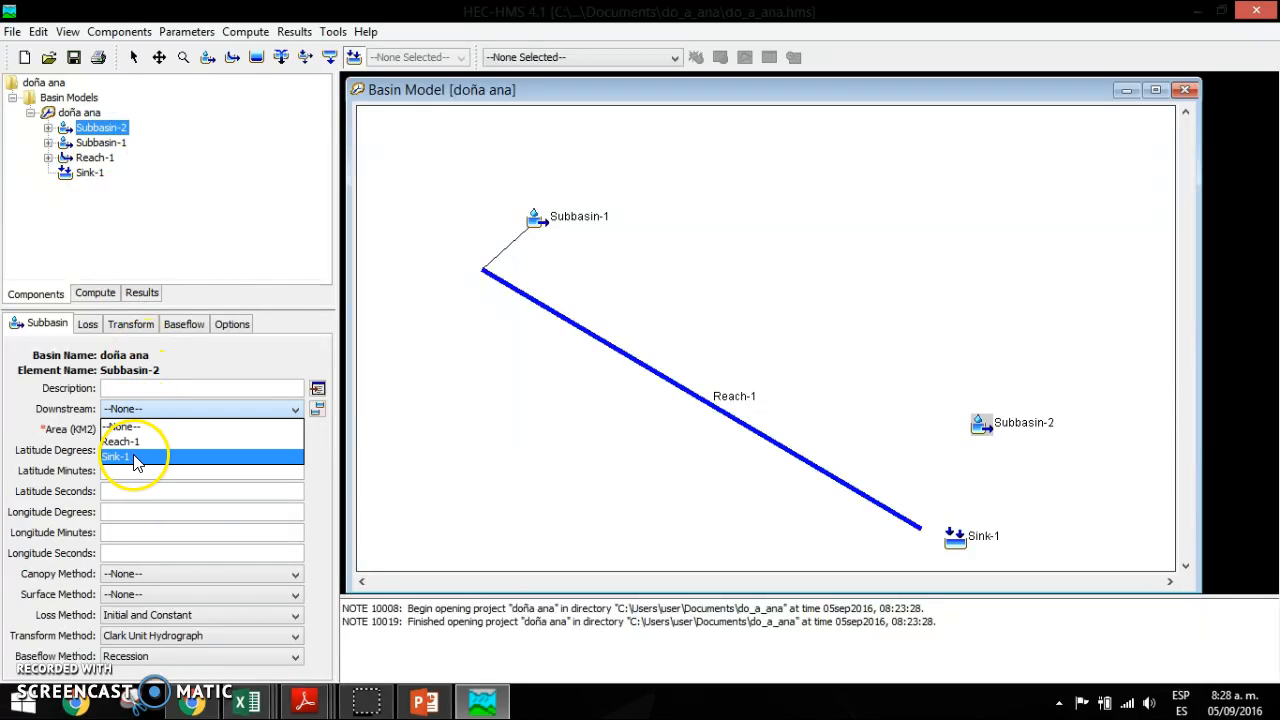
pyautogui.click(137, 458)
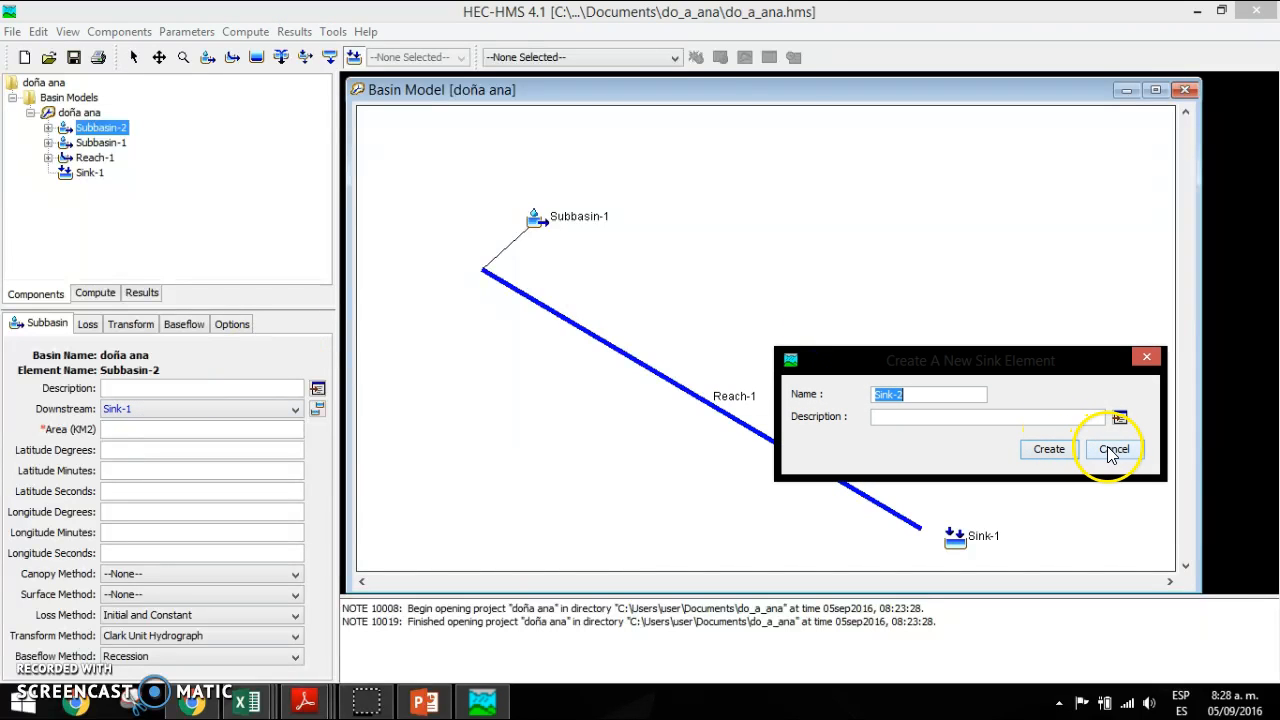
pyautogui.click(1108, 448)
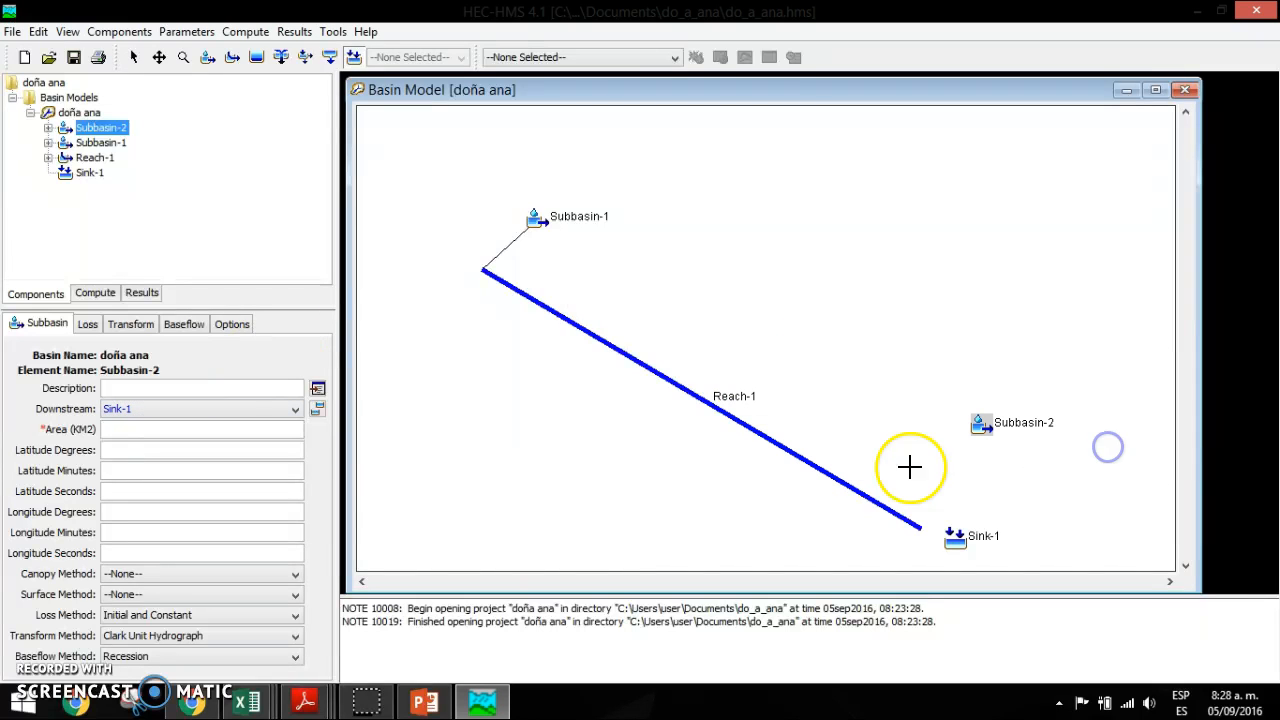
# - Connect Reach-1 downstream to Sink-1
pyautogui.click(91, 160)
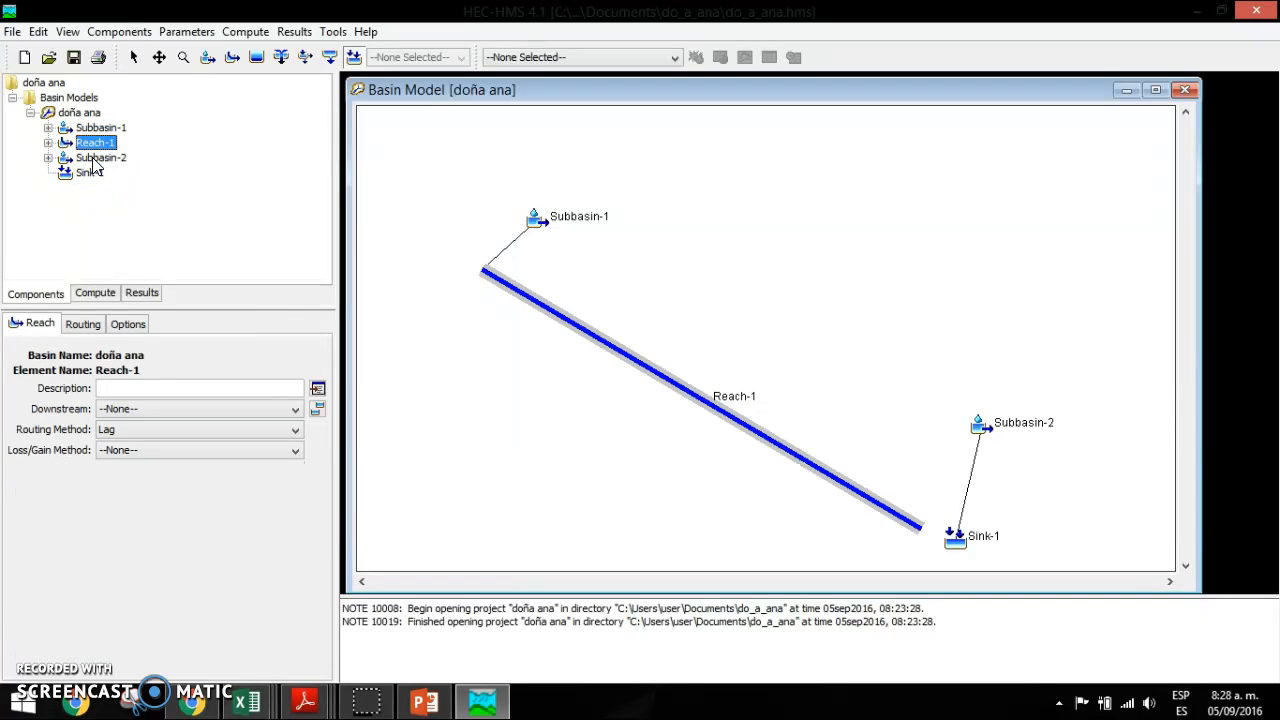
pyautogui.click(92, 160)
pyautogui.click(168, 383)
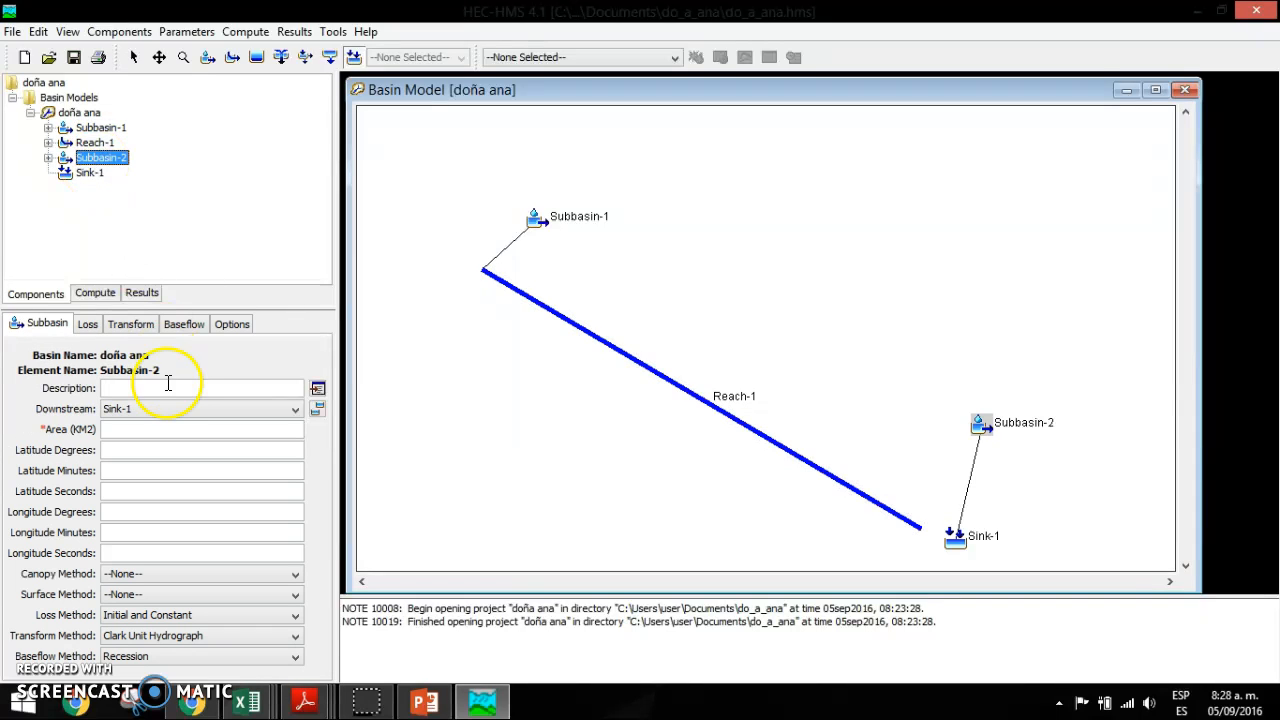
pyautogui.click(147, 410)
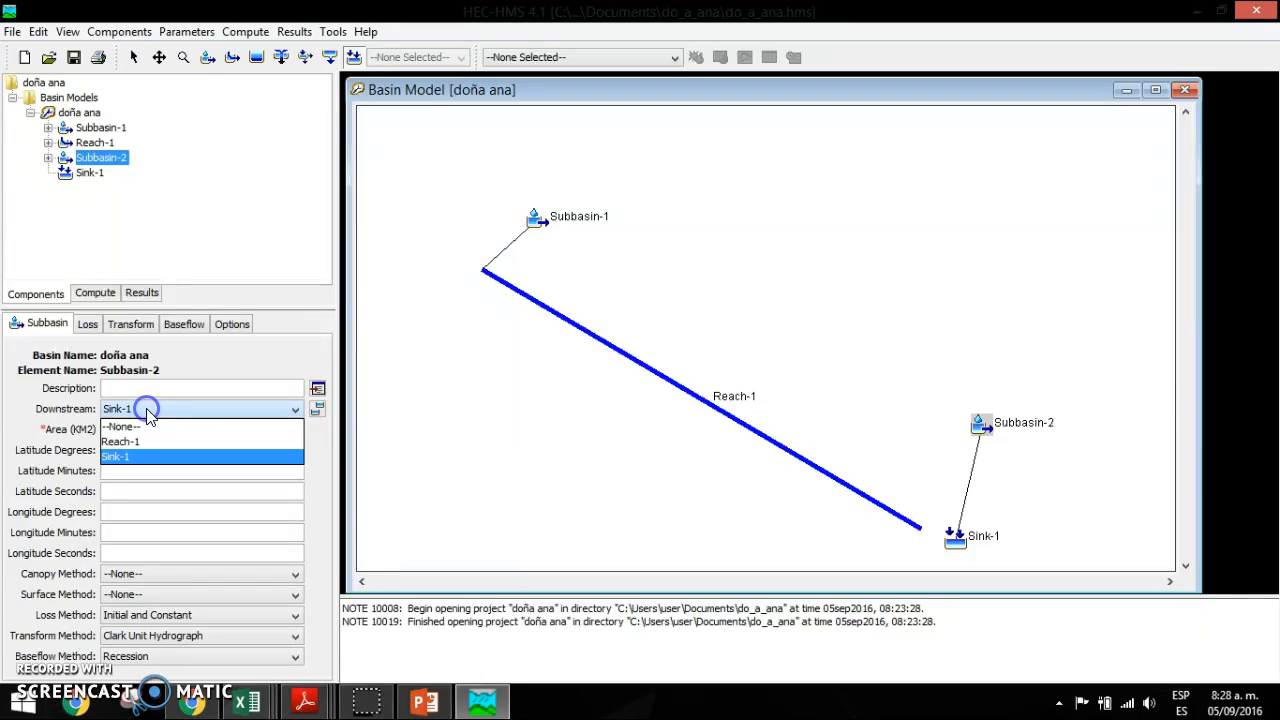
pyautogui.click(87, 141)
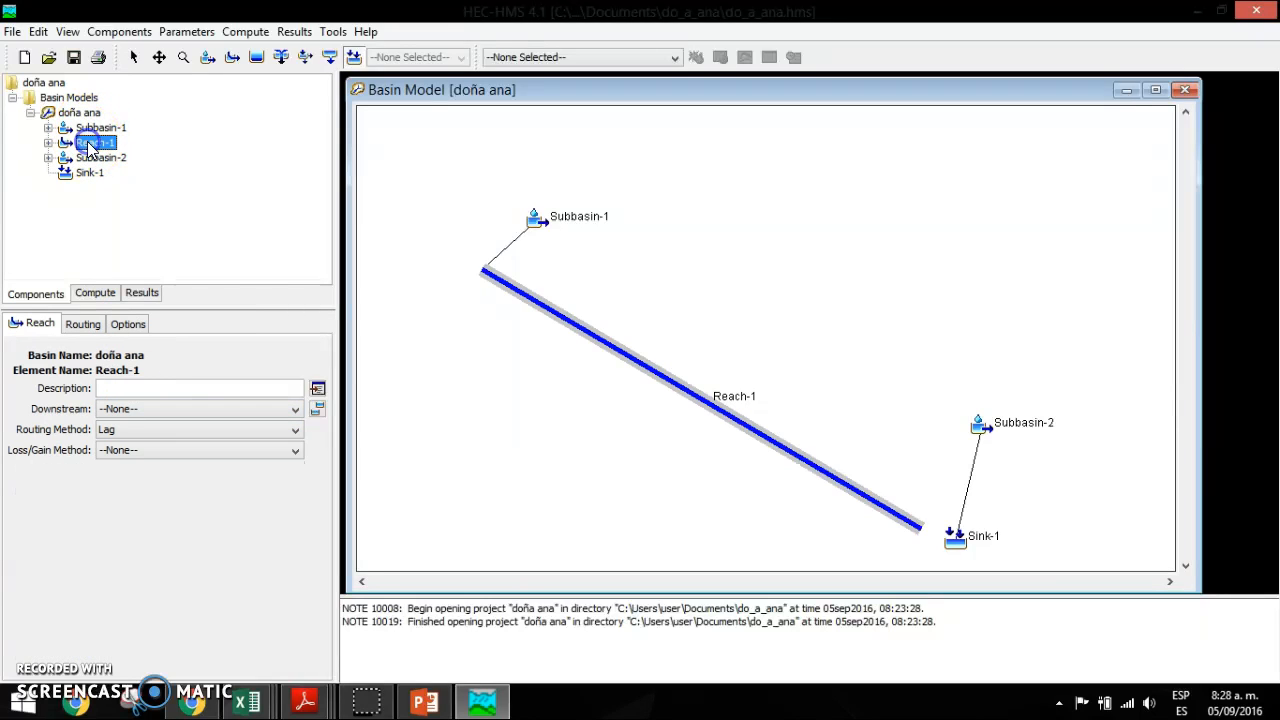
pyautogui.click(131, 410)
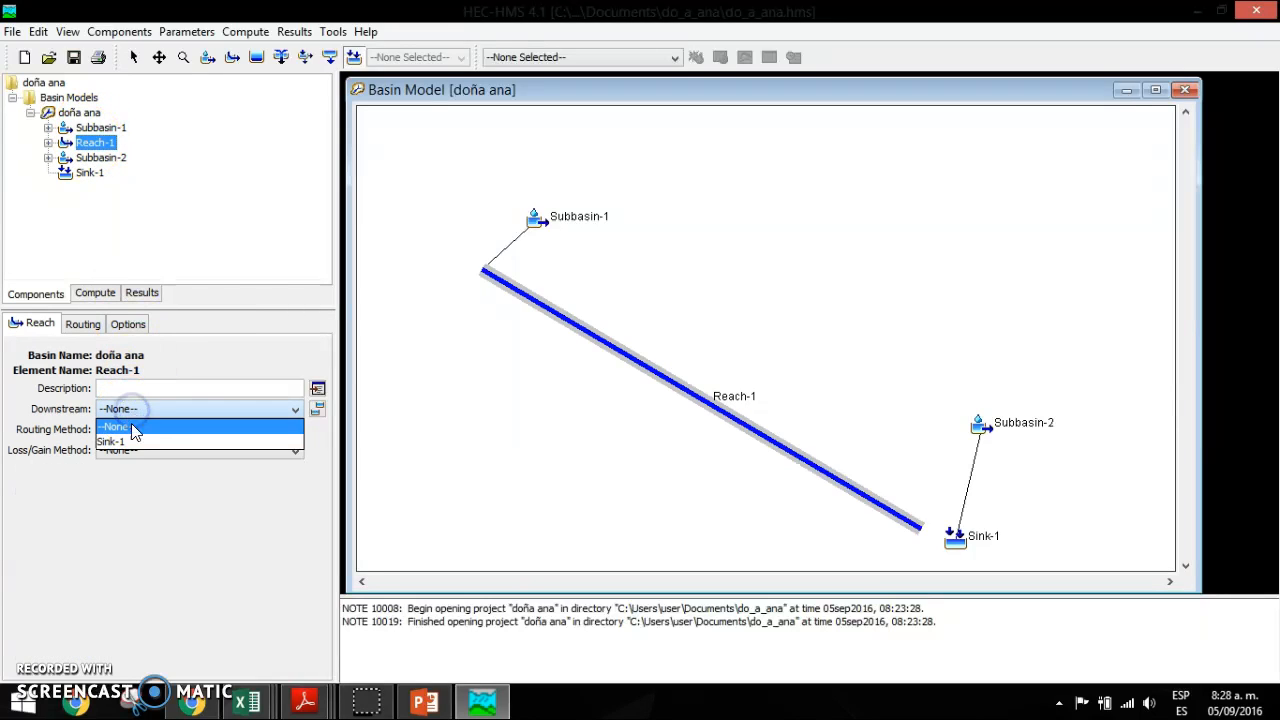
pyautogui.click(130, 441)
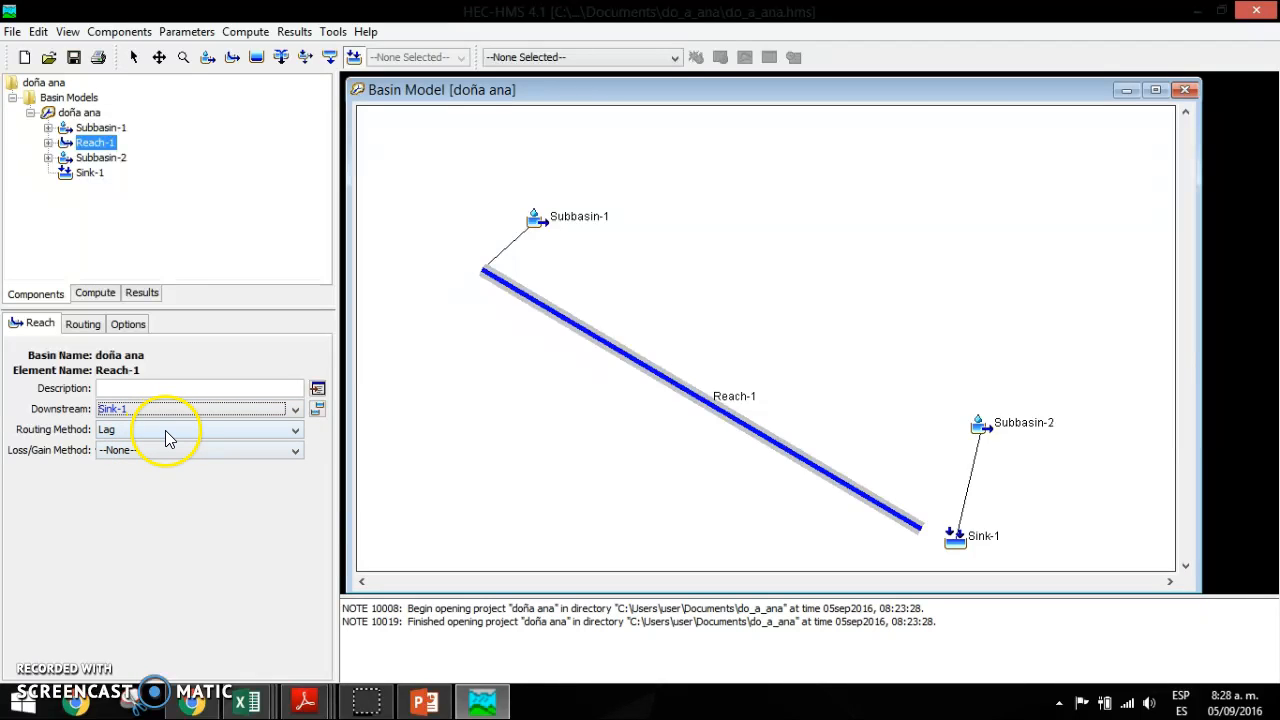
# - Set Reach-1's routing method to Muskingum and accept the method change
pyautogui.click(165, 430)
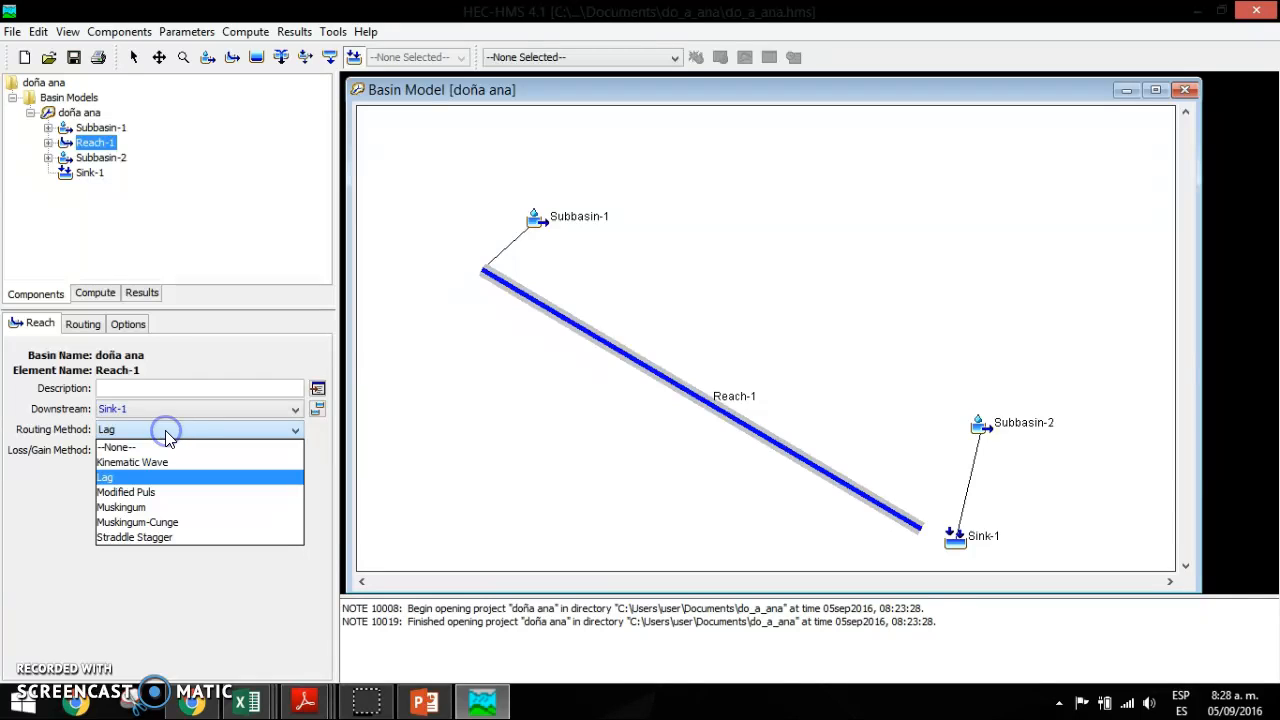
pyautogui.click(150, 512)
pyautogui.click(138, 547)
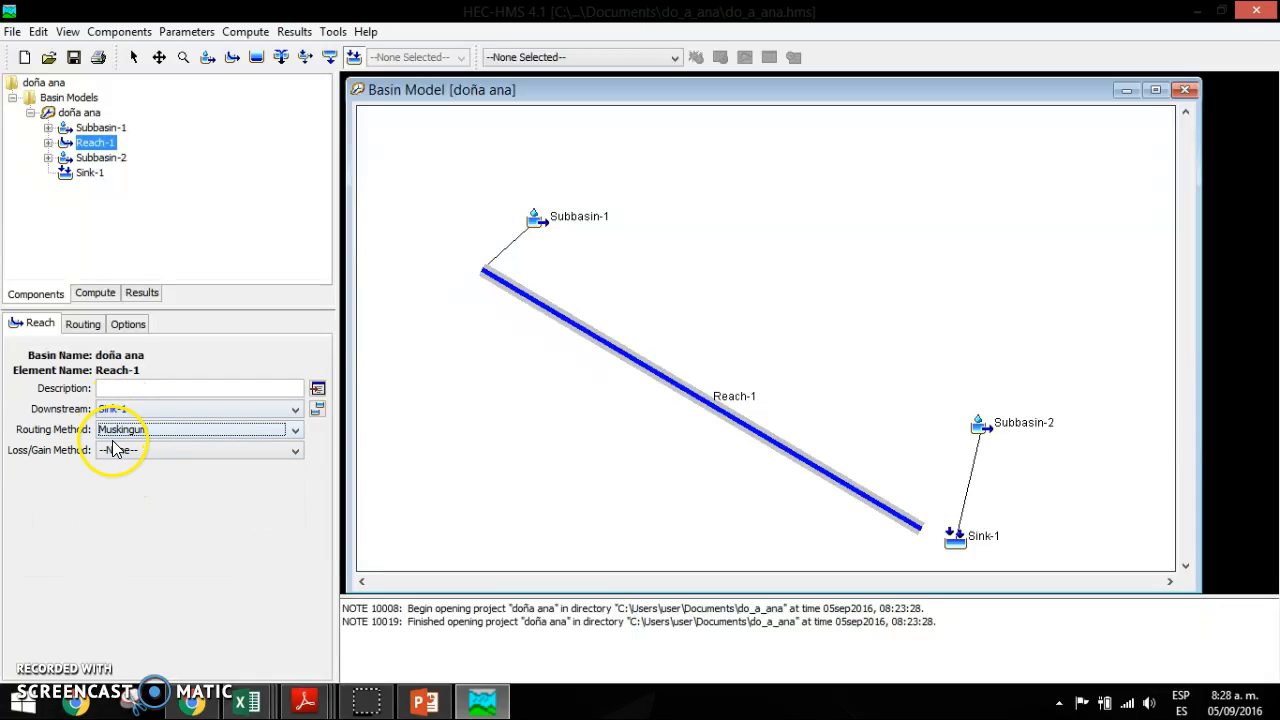
# - Set Reach-1's Muskingum routing parameters to K 0,5 hours and X 0,2
pyautogui.click(94, 328)
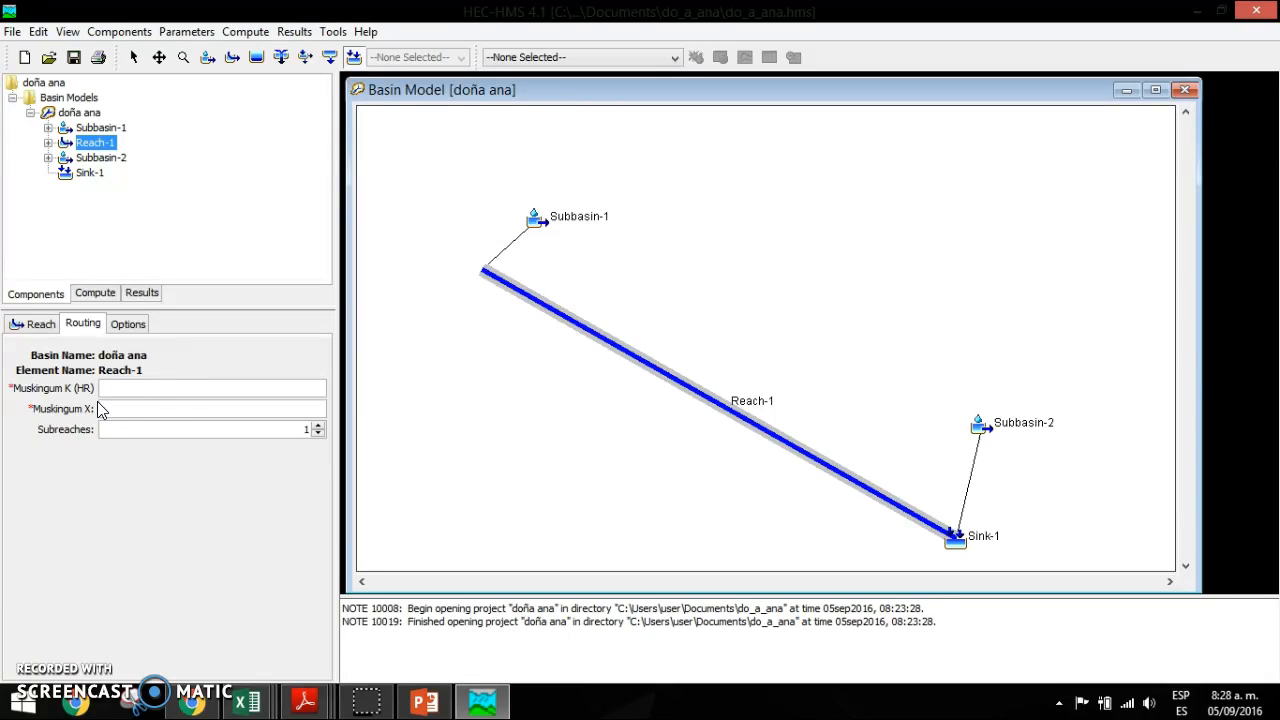
pyautogui.click(161, 394)
pyautogui.click(162, 405)
pyautogui.moveTo(130, 390); pyautogui.dragTo(89, 397)
pyautogui.click(121, 408)
pyautogui.write('0,2')
pyautogui.click(30, 322)
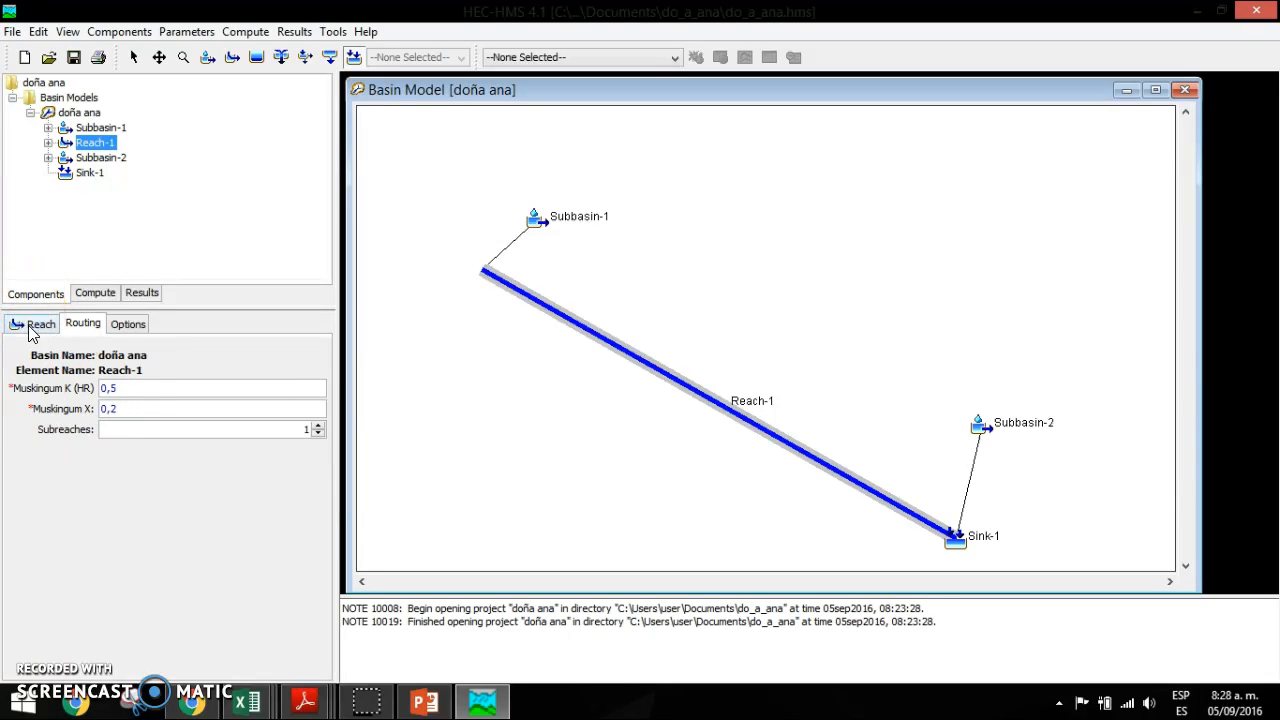
pyautogui.click(100, 128)
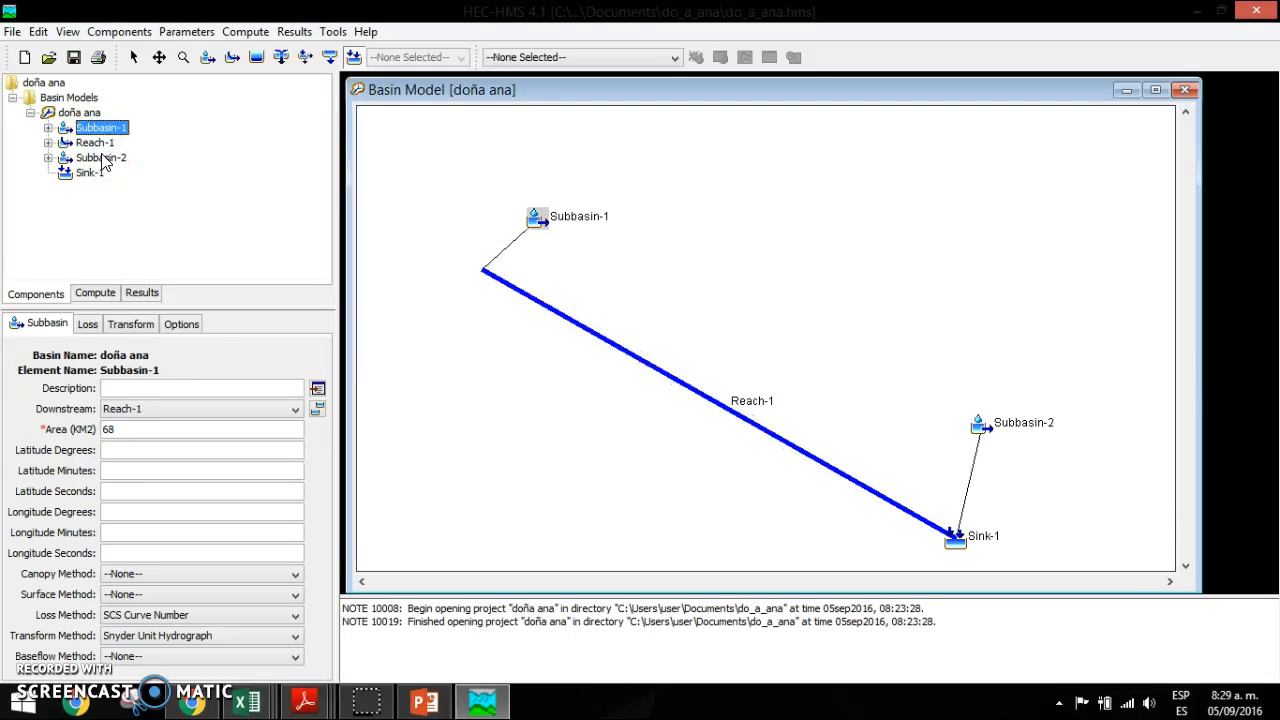
pyautogui.click(102, 158)
pyautogui.click(85, 141)
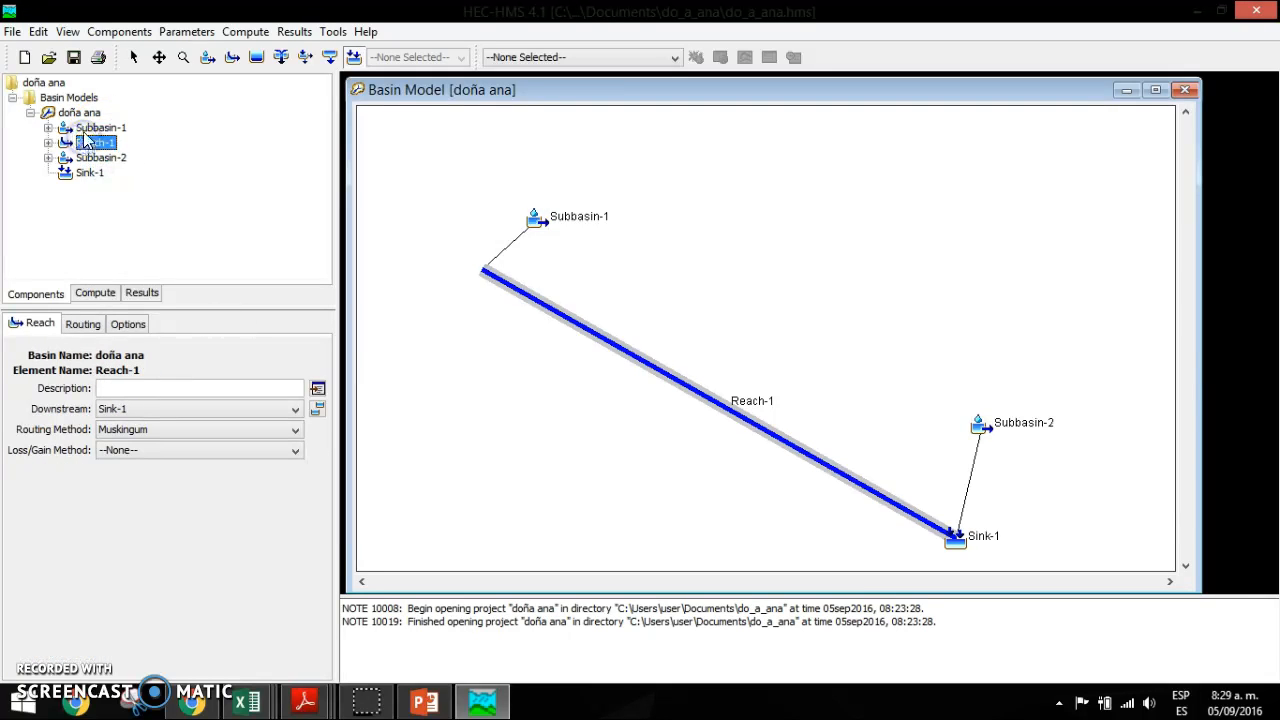
# - Create a precipitation gage named 47D in the Time-Series Data Manager, taking the station name from the Excel precipitation workbook
pyautogui.click(119, 32)
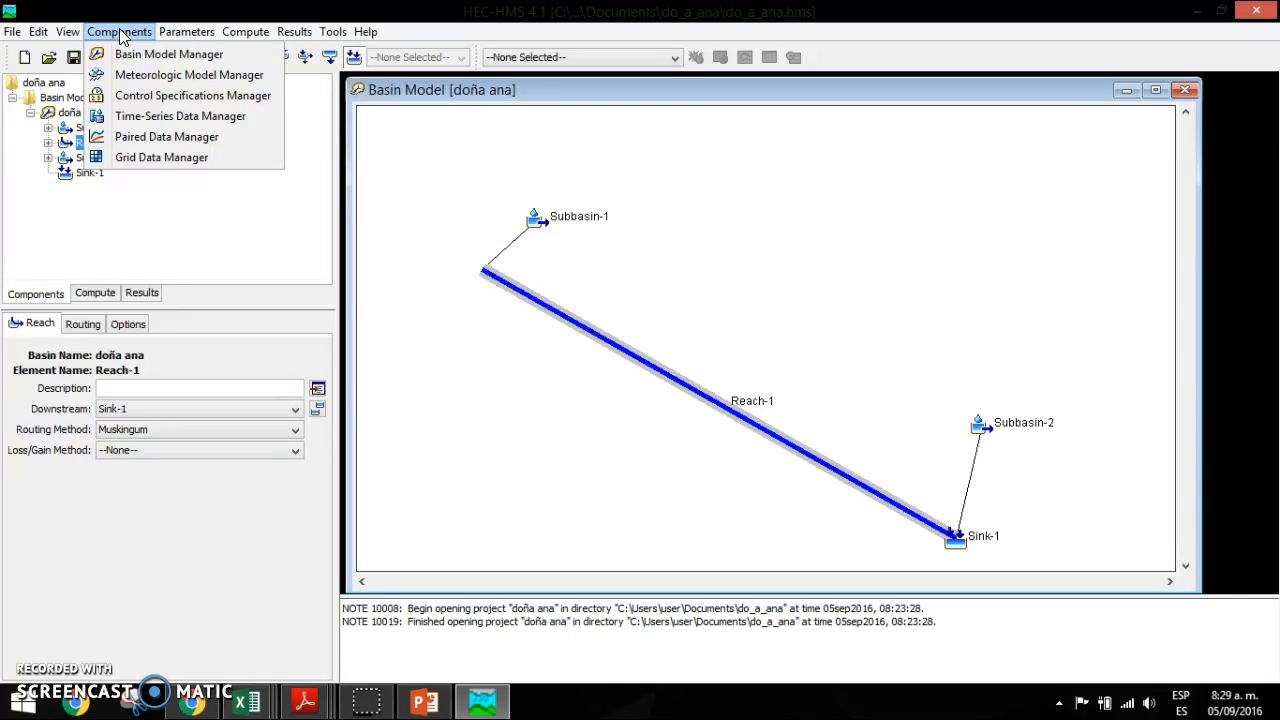
pyautogui.click(130, 116)
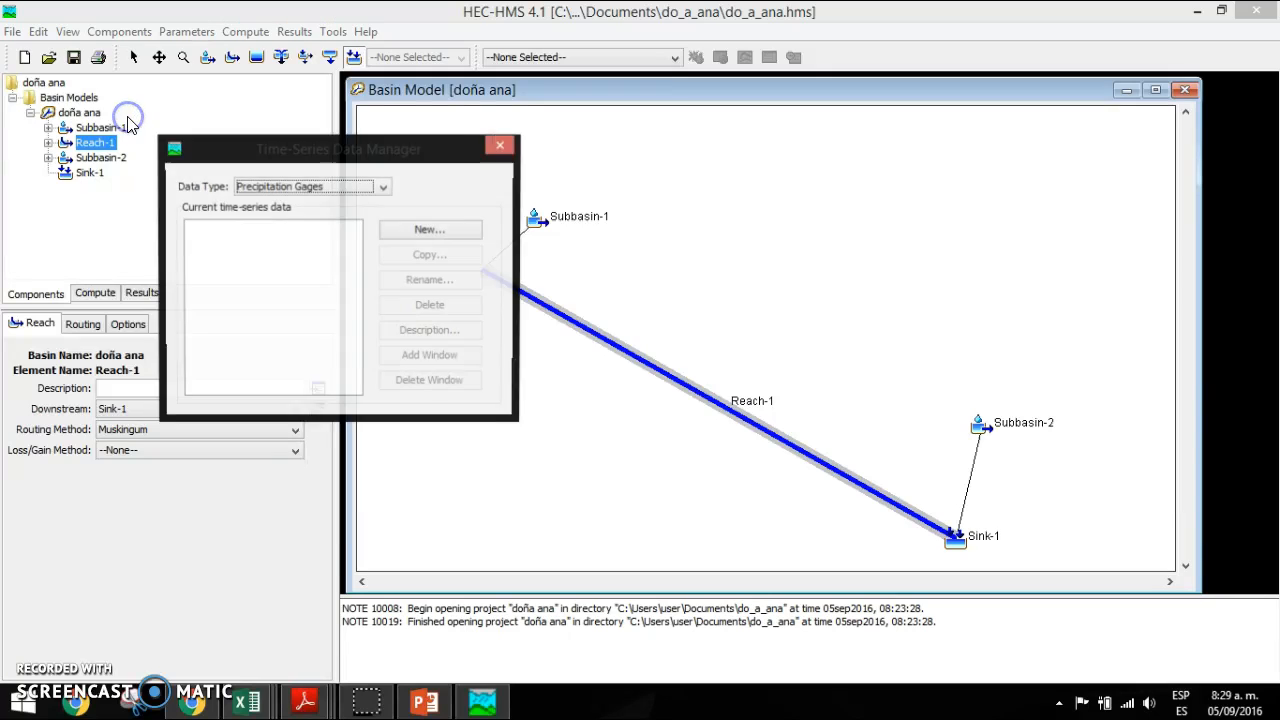
pyautogui.click(425, 232)
pyautogui.press('BackSpace')
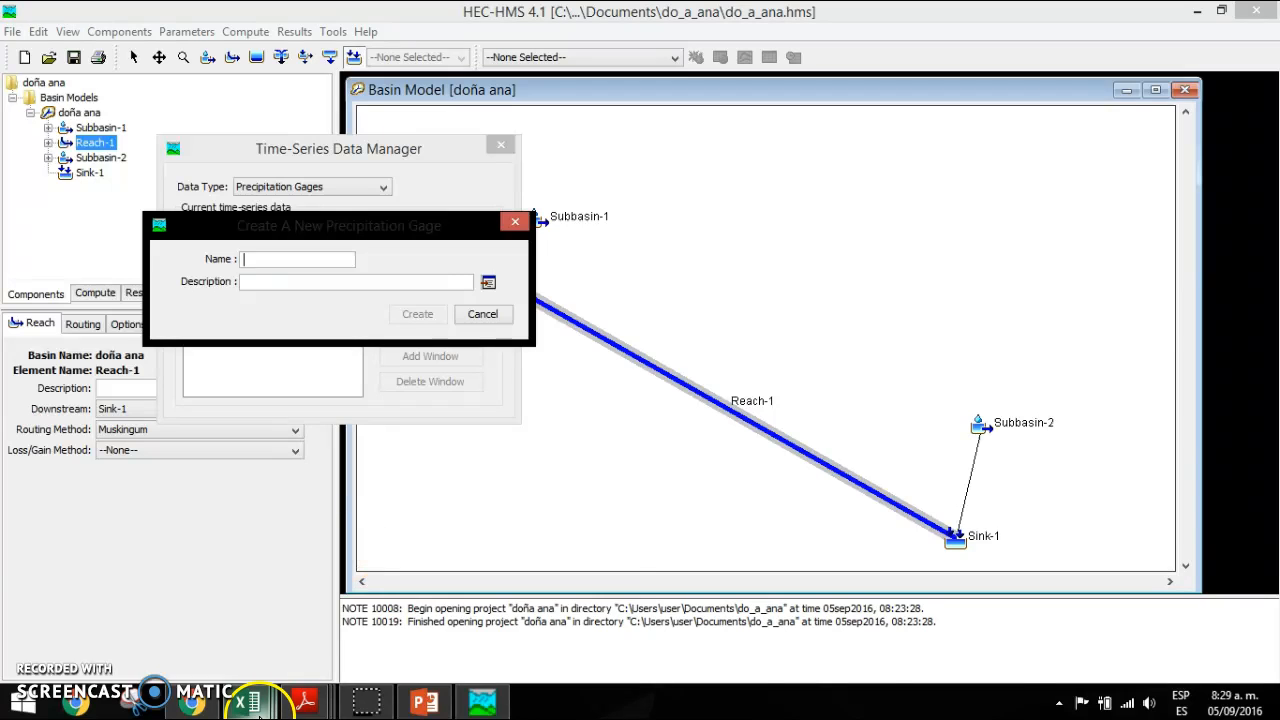
pyautogui.moveTo(250, 705)
pyautogui.click(363, 607)
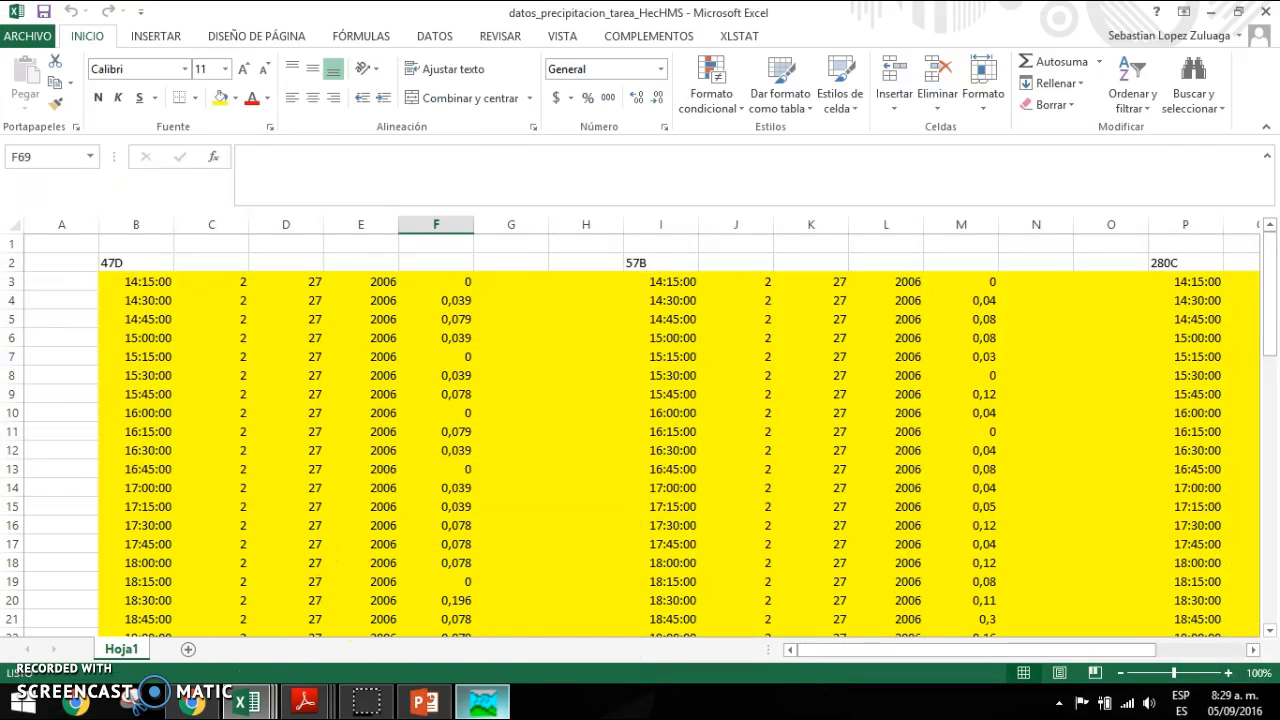
pyautogui.click(482, 703)
pyautogui.write('47D')
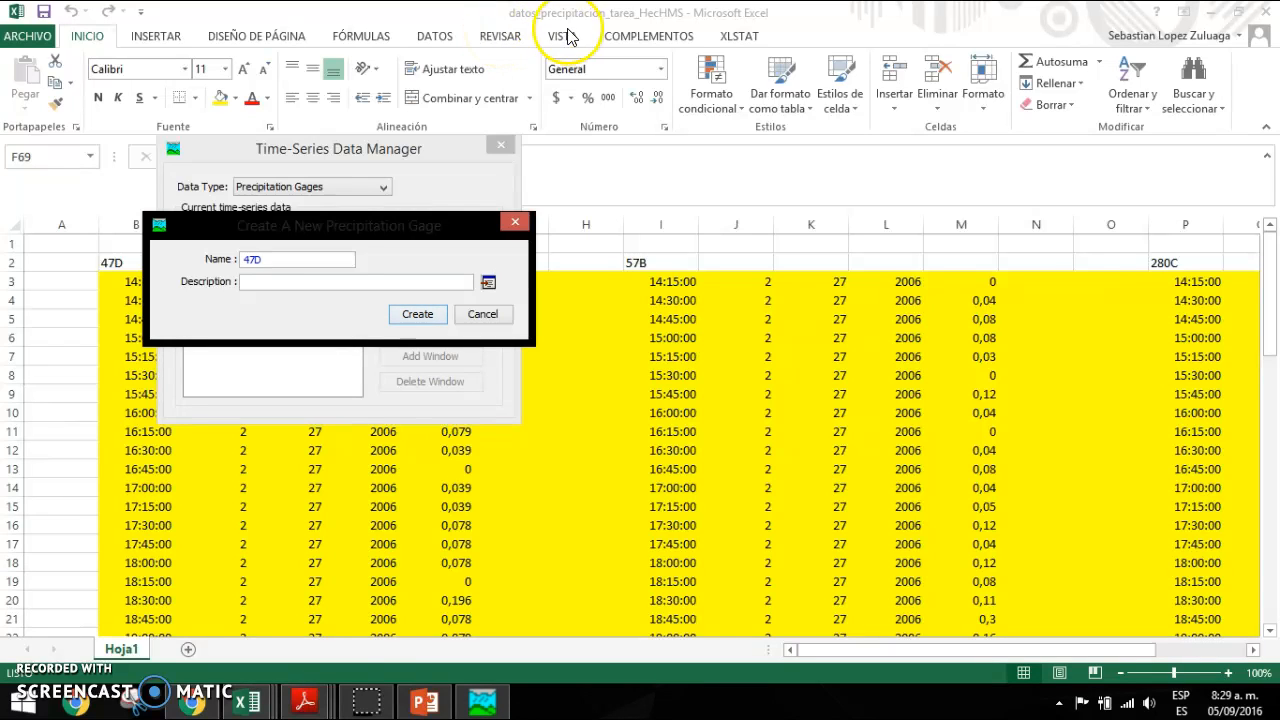
pyautogui.click(425, 316)
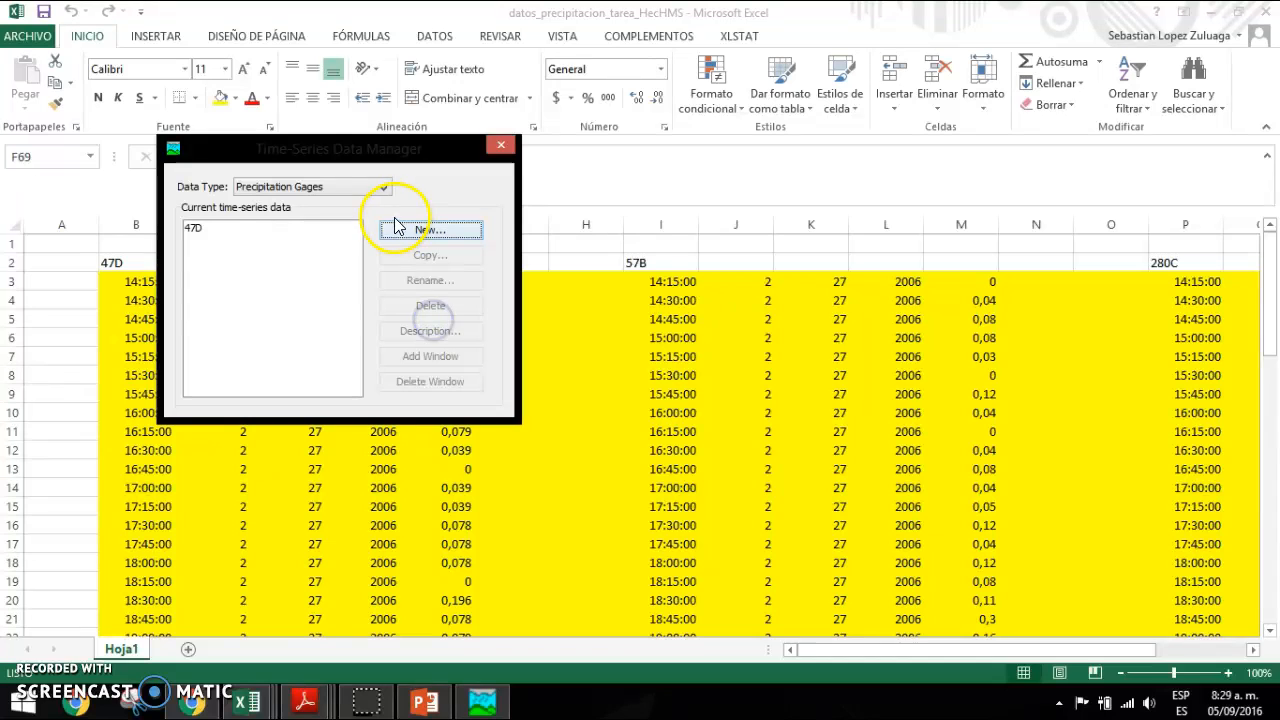
pyautogui.click(500, 148)
# - Set the units of precipitation gage 47D to Incremental Inches in HEC-HMS
pyautogui.click(425, 703)
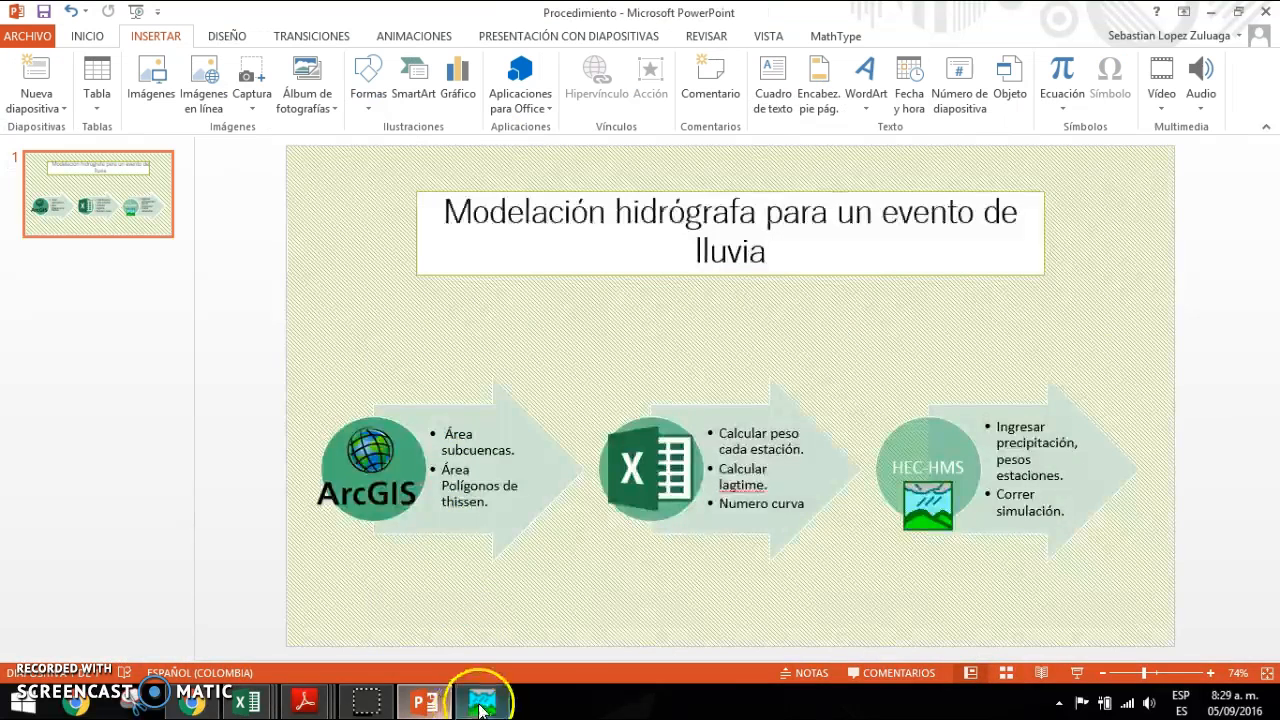
pyautogui.click(481, 704)
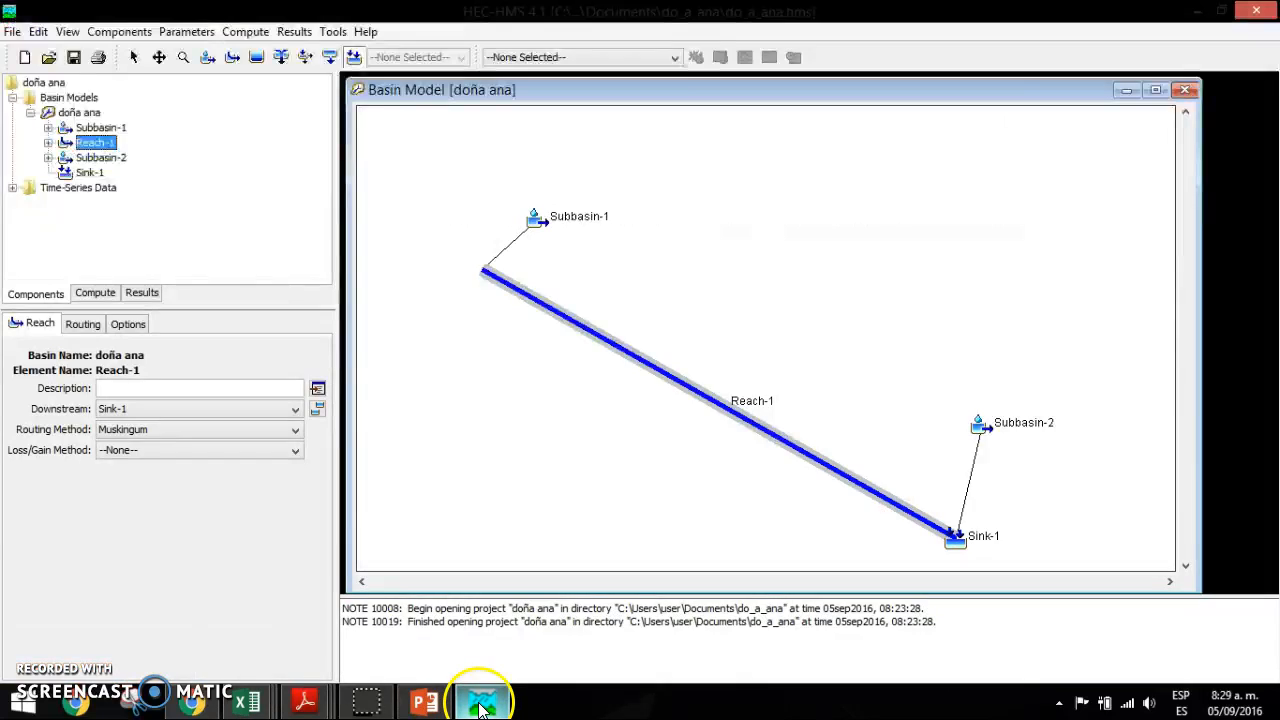
pyautogui.doubleClick(73, 190)
pyautogui.doubleClick(75, 202)
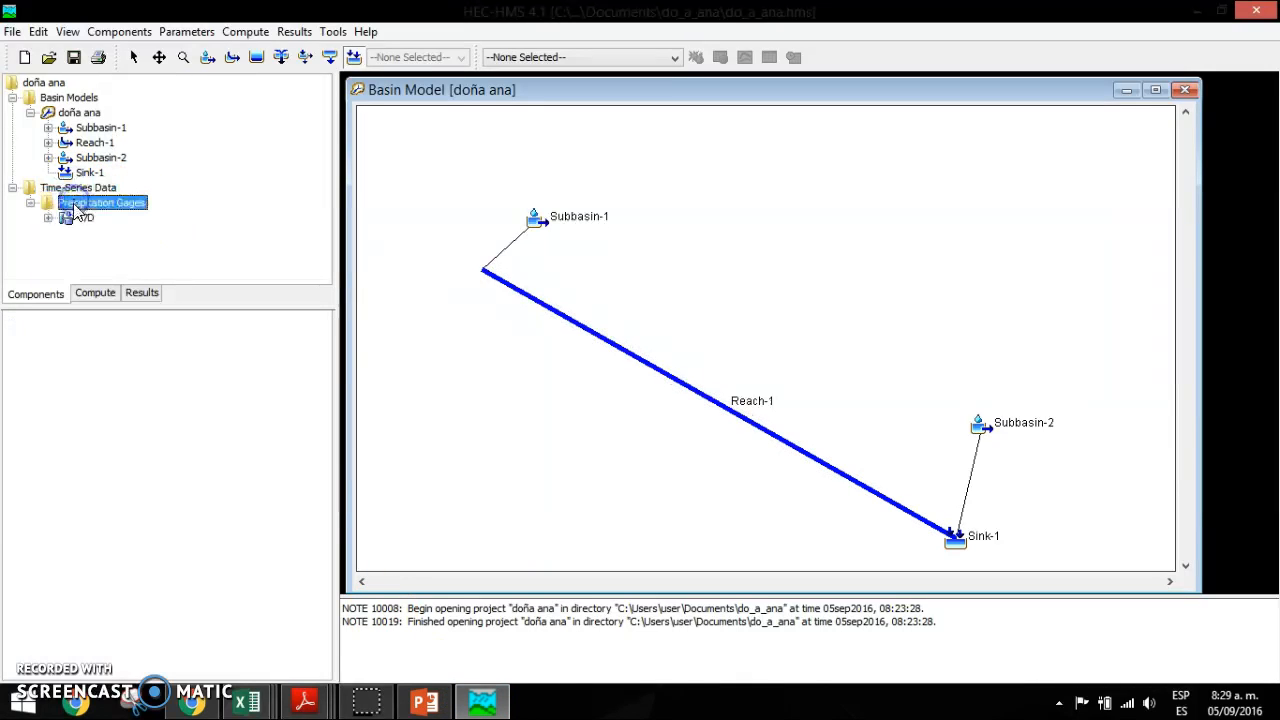
pyautogui.click(80, 218)
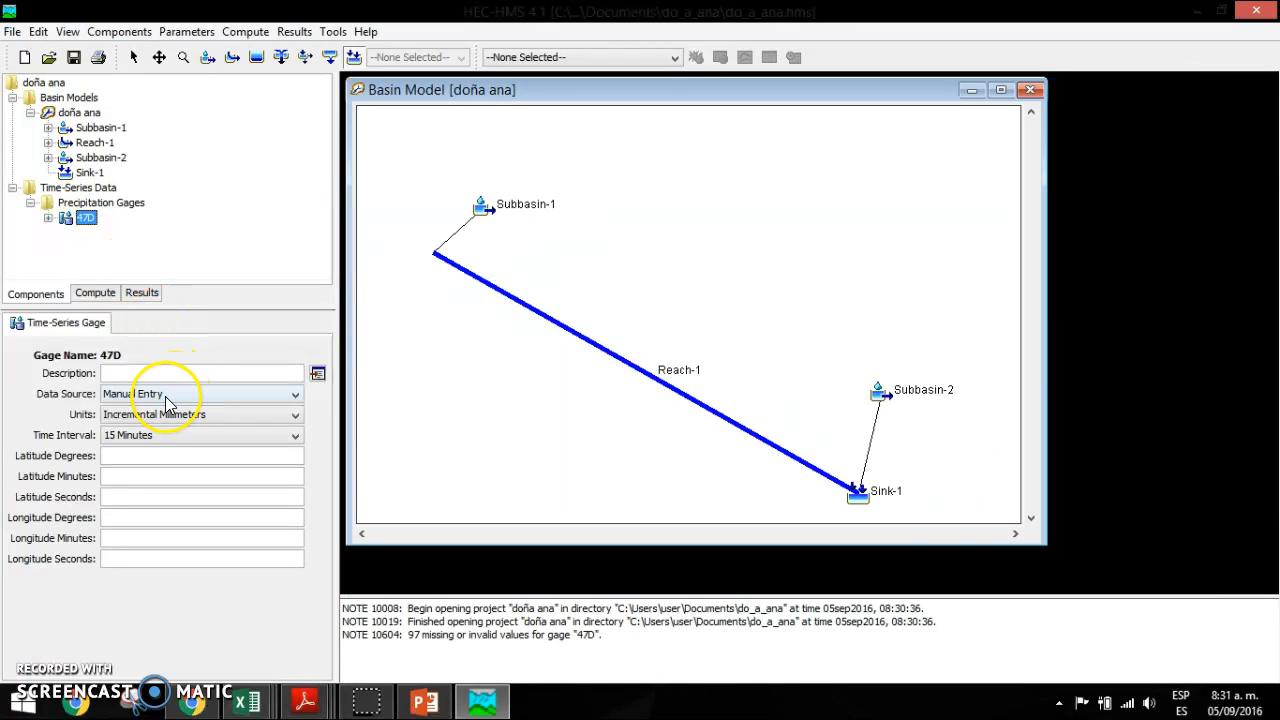
pyautogui.click(167, 396)
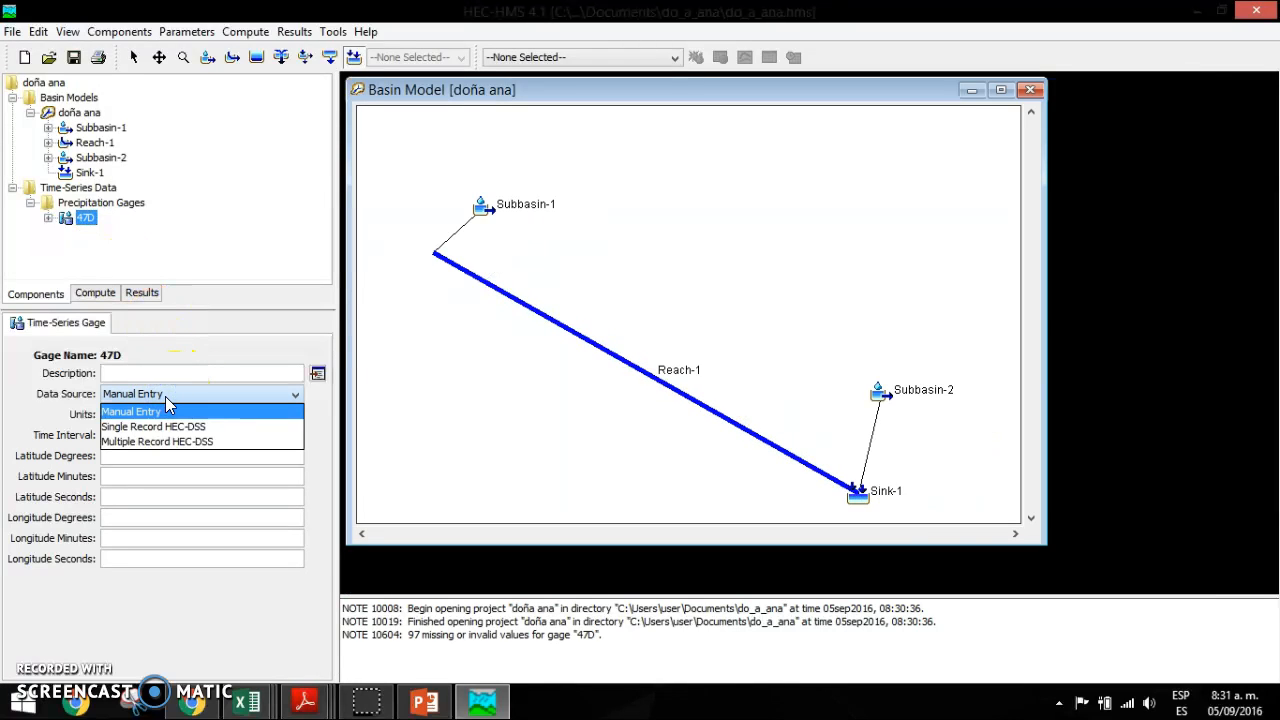
pyautogui.click(167, 400)
pyautogui.click(183, 422)
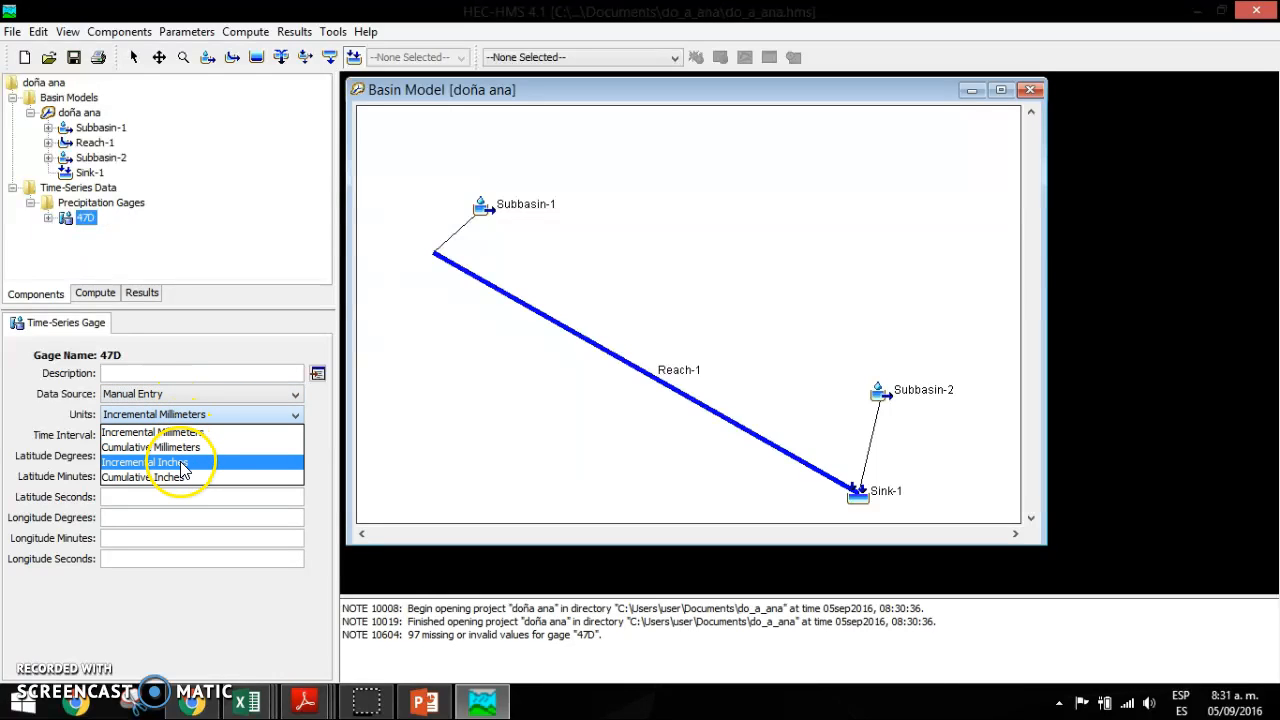
pyautogui.click(183, 466)
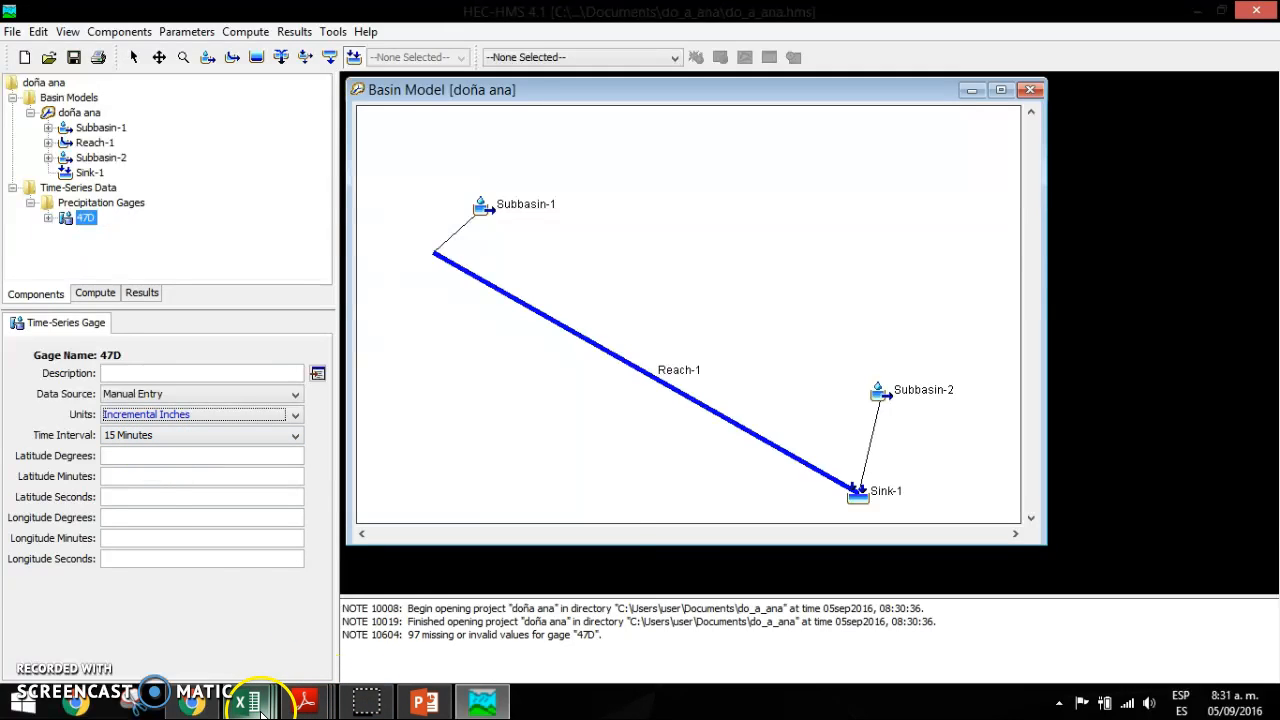
# - Check station 47D's time interval and first precipitation record in the Excel workbook datos_precipitacion_tarea_HecHMS, and return to HEC-HMS
pyautogui.moveTo(258, 705)
pyautogui.click(379, 614)
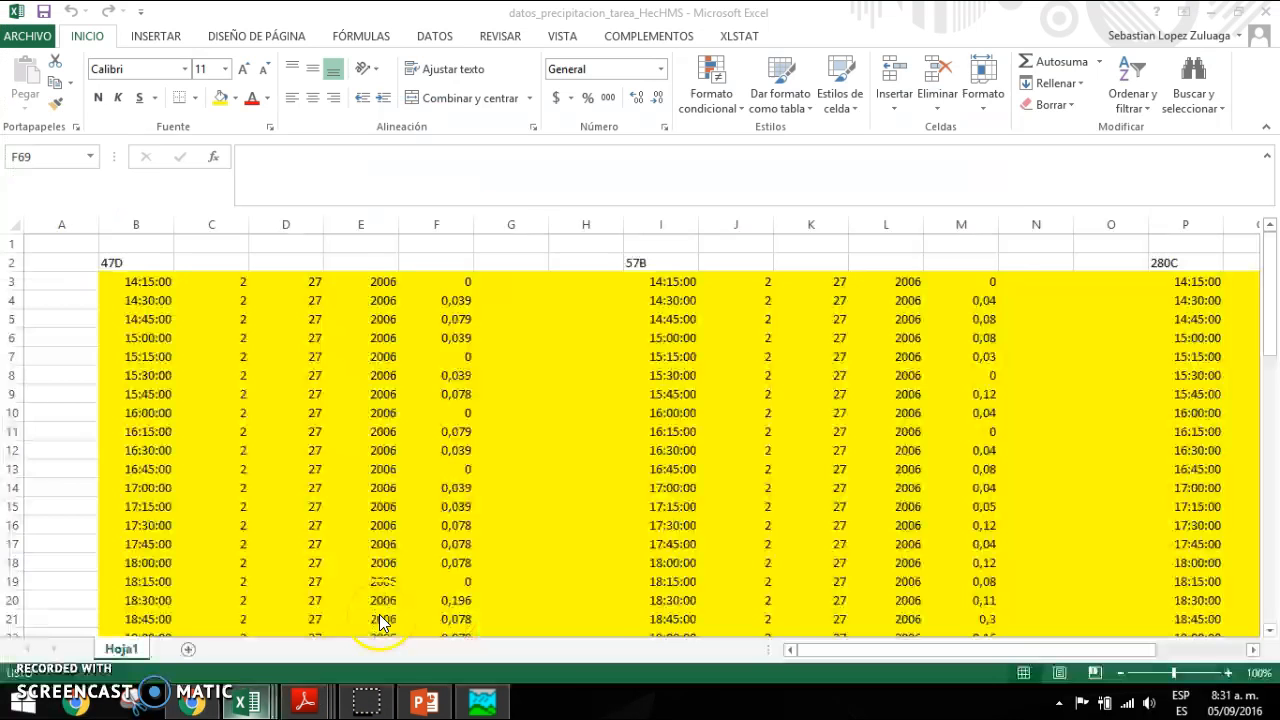
pyautogui.click(166, 280)
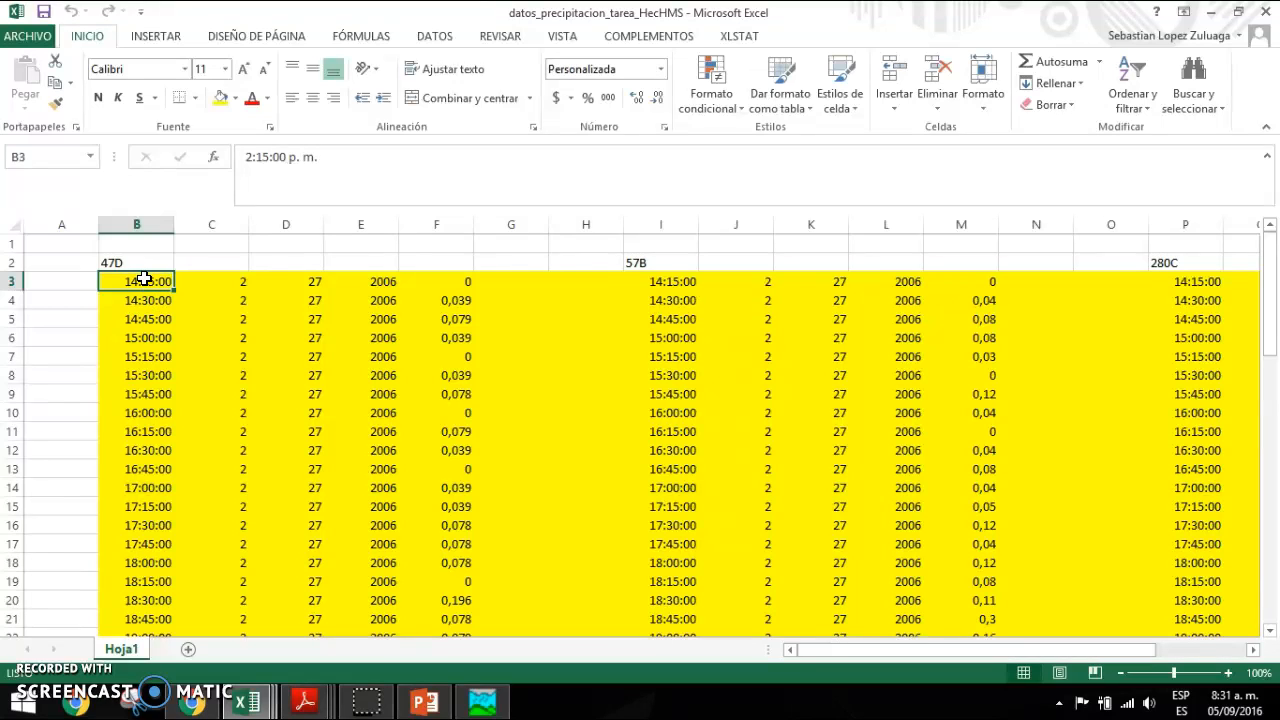
pyautogui.click(146, 301)
pyautogui.click(156, 320)
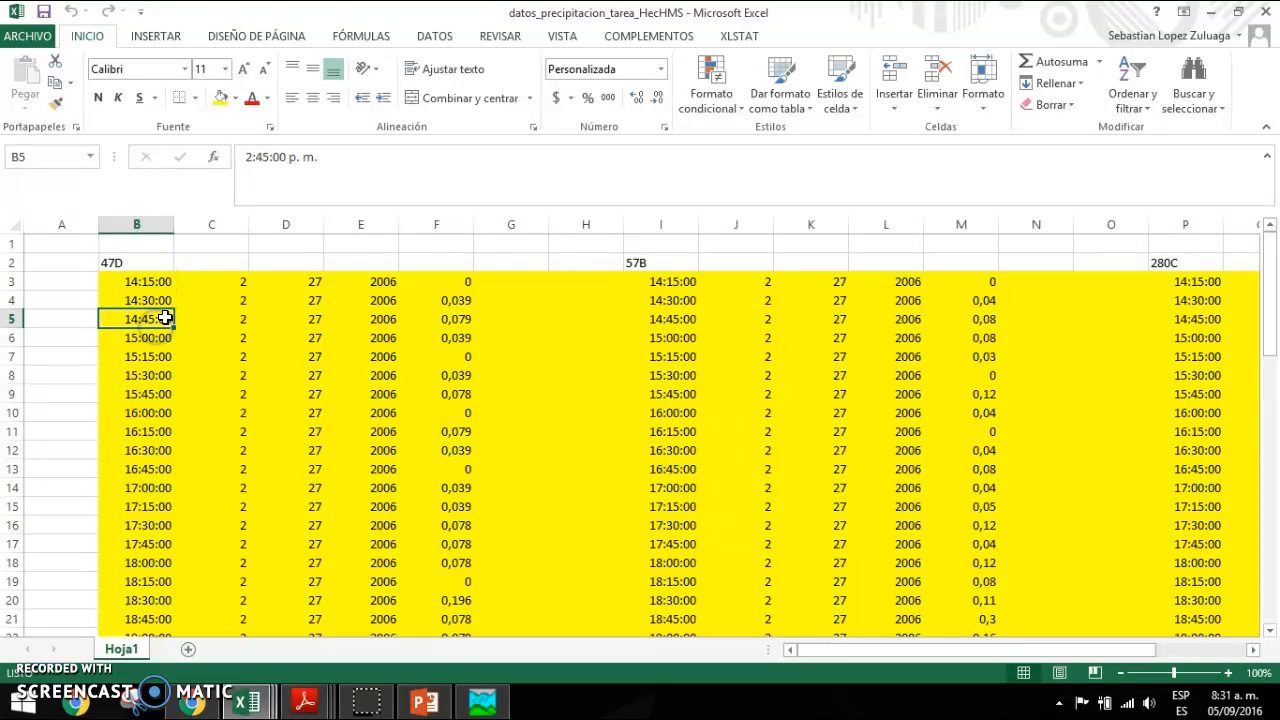
pyautogui.click(435, 282)
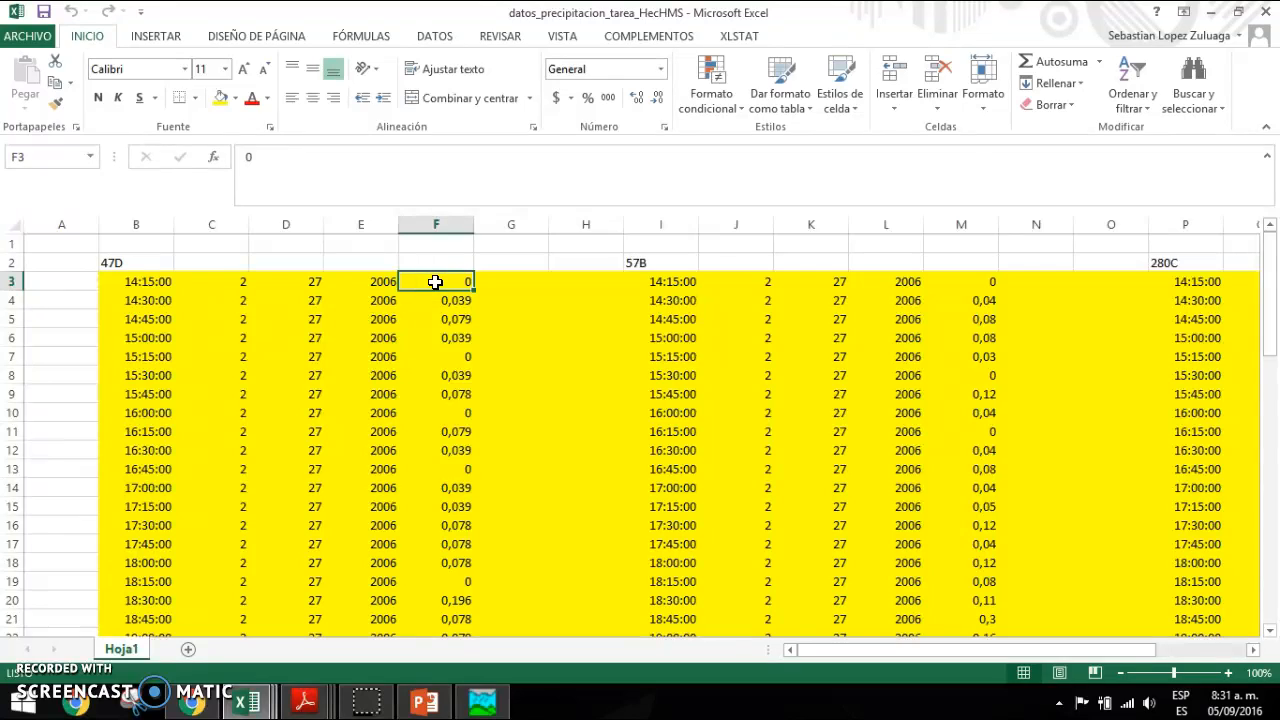
pyautogui.hotkey('alt', 'Tab')
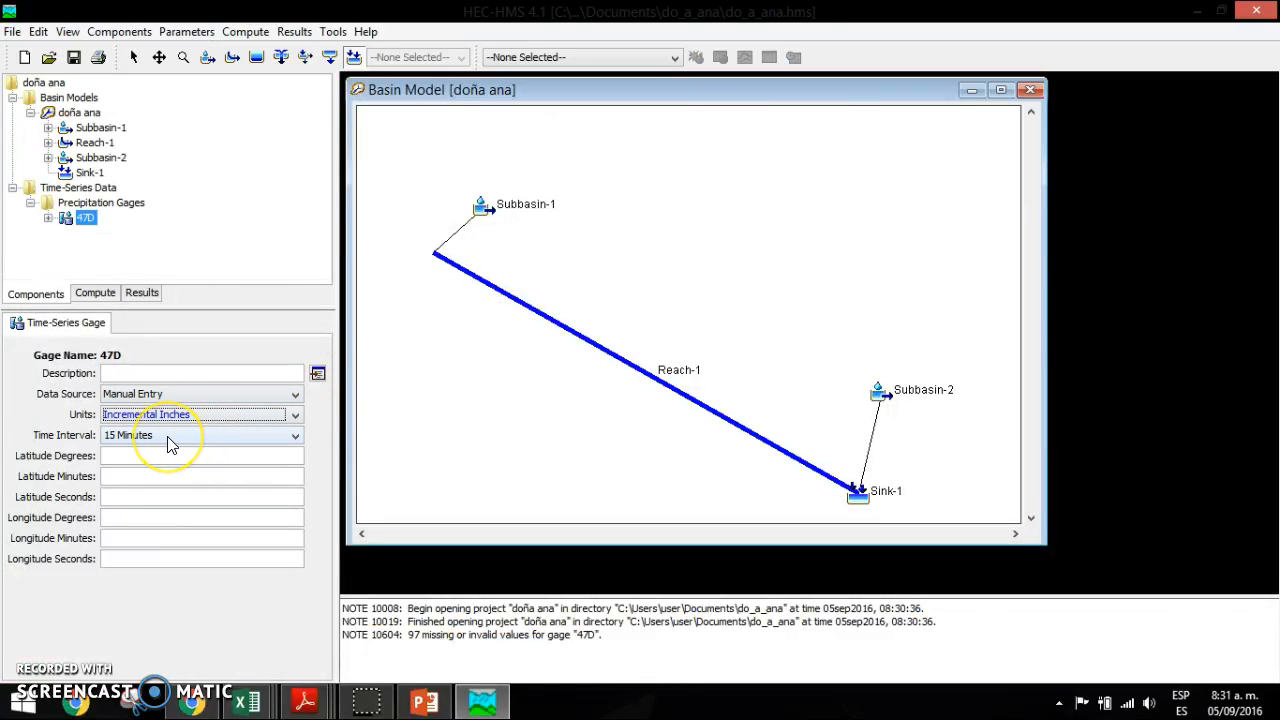
# - Open the time window settings of gage 47D at the start date
pyautogui.click(52, 236)
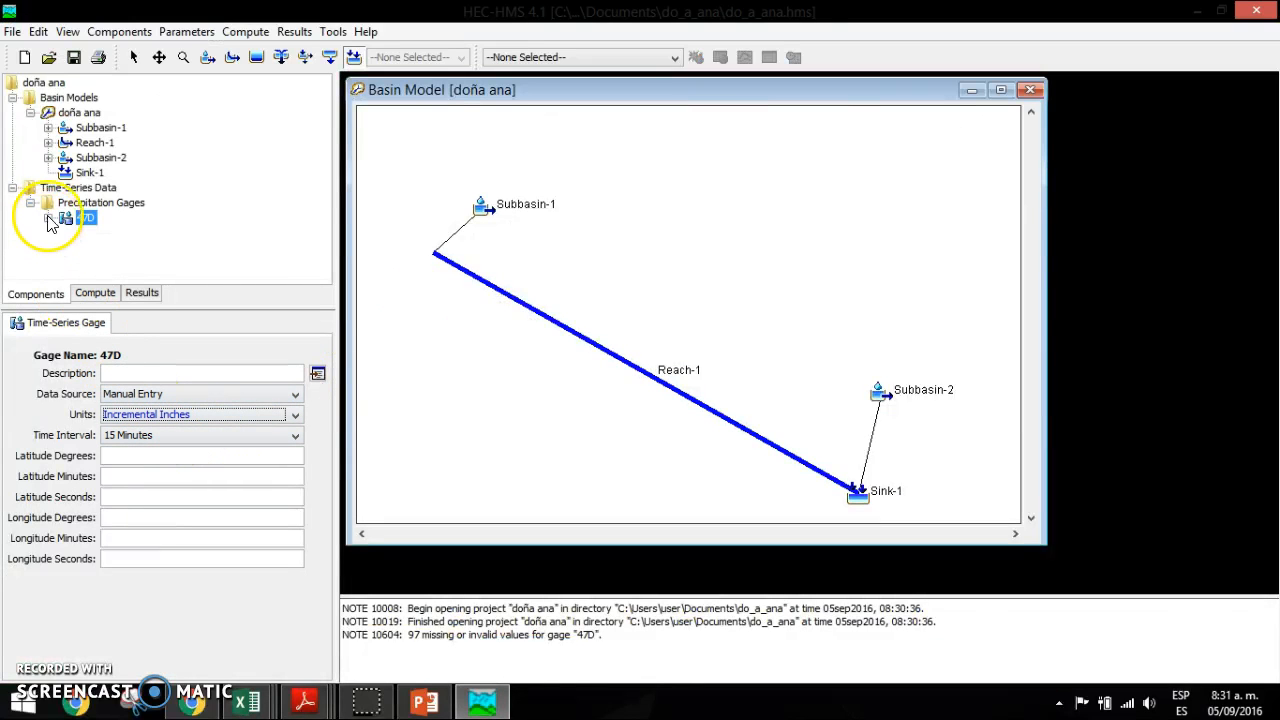
pyautogui.click(49, 218)
pyautogui.click(100, 237)
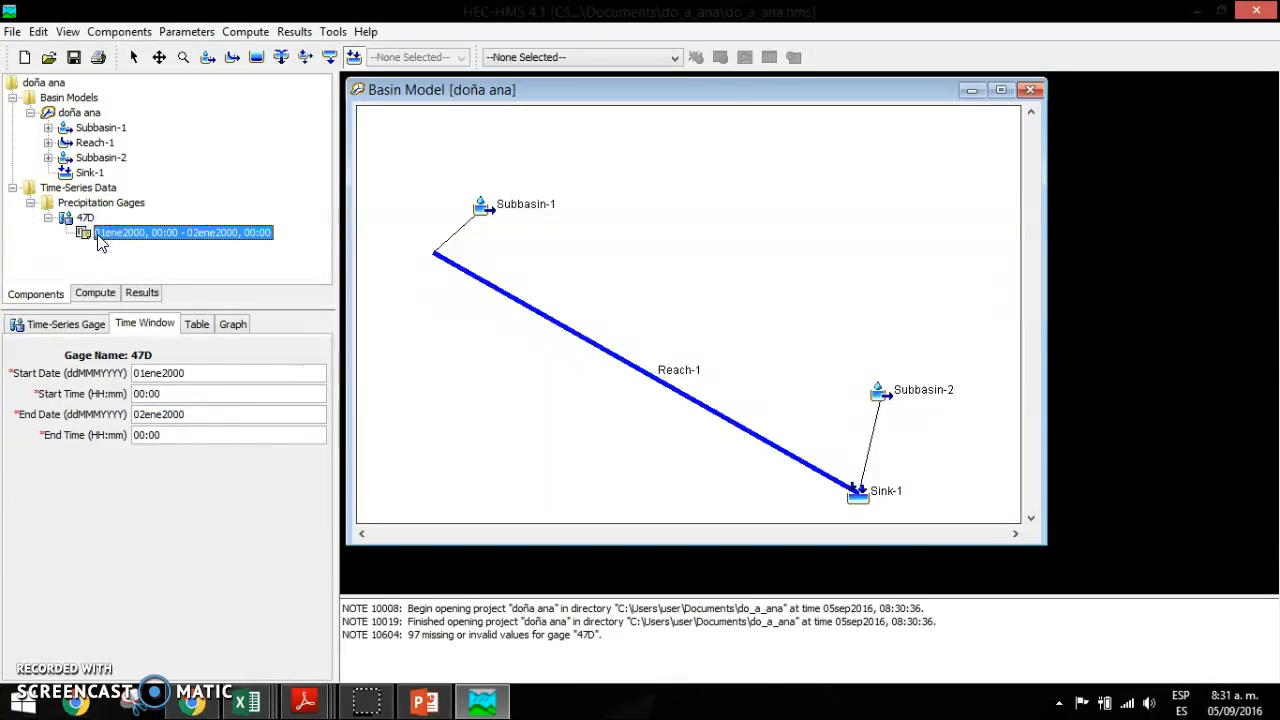
pyautogui.click(166, 360)
pyautogui.doubleClick(232, 372)
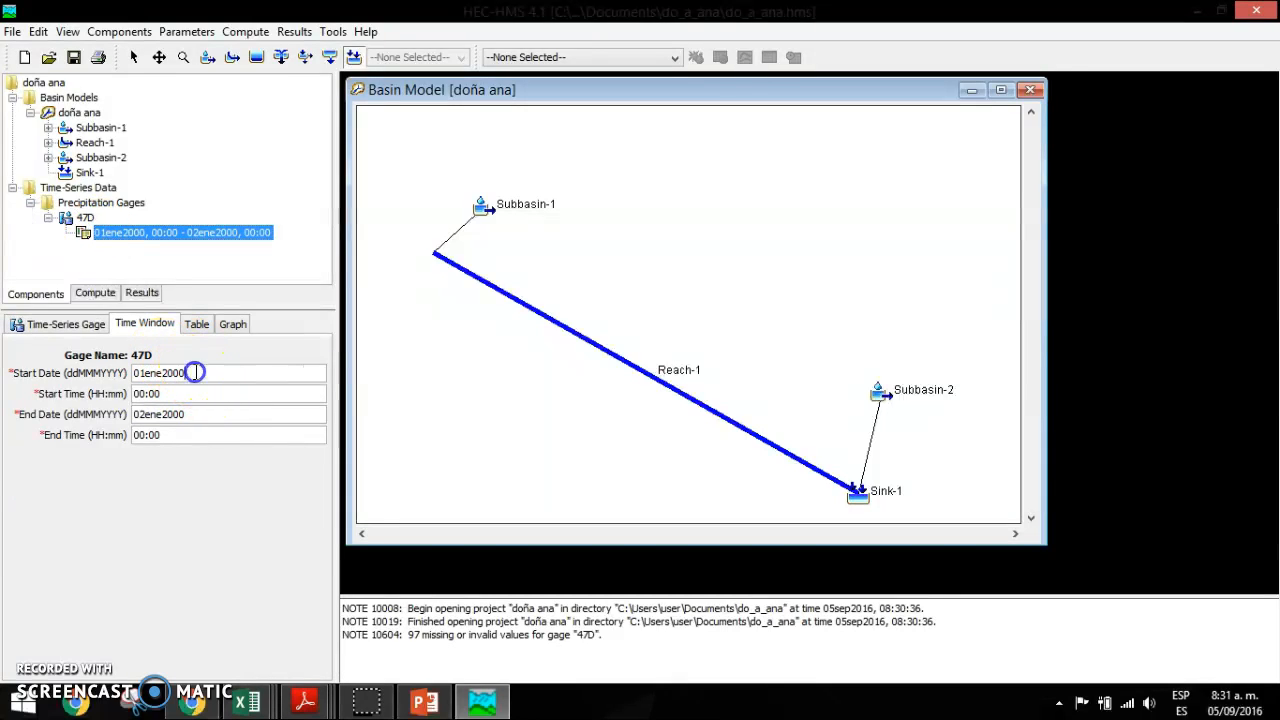
pyautogui.click(138, 373)
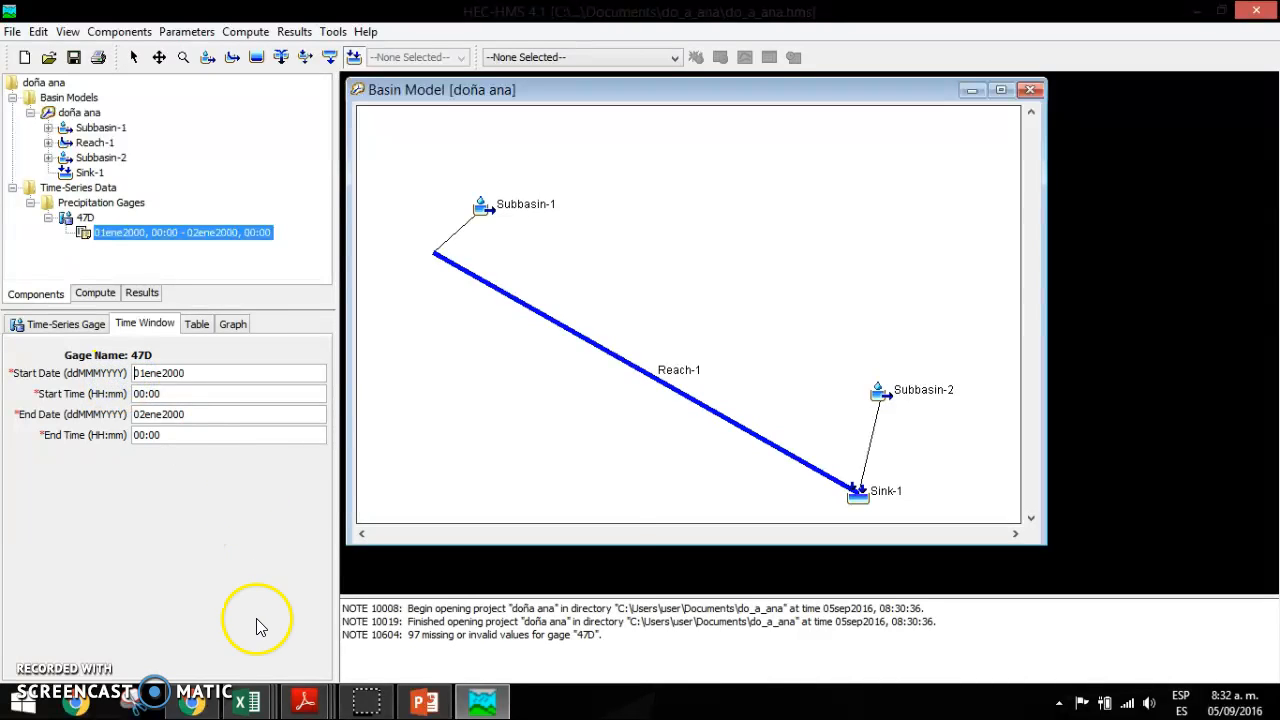
# - Look up the start date and start time of station 47D's rainfall record in Excel and compare them with the gage's time window
pyautogui.click(245, 700)
pyautogui.click(345, 630)
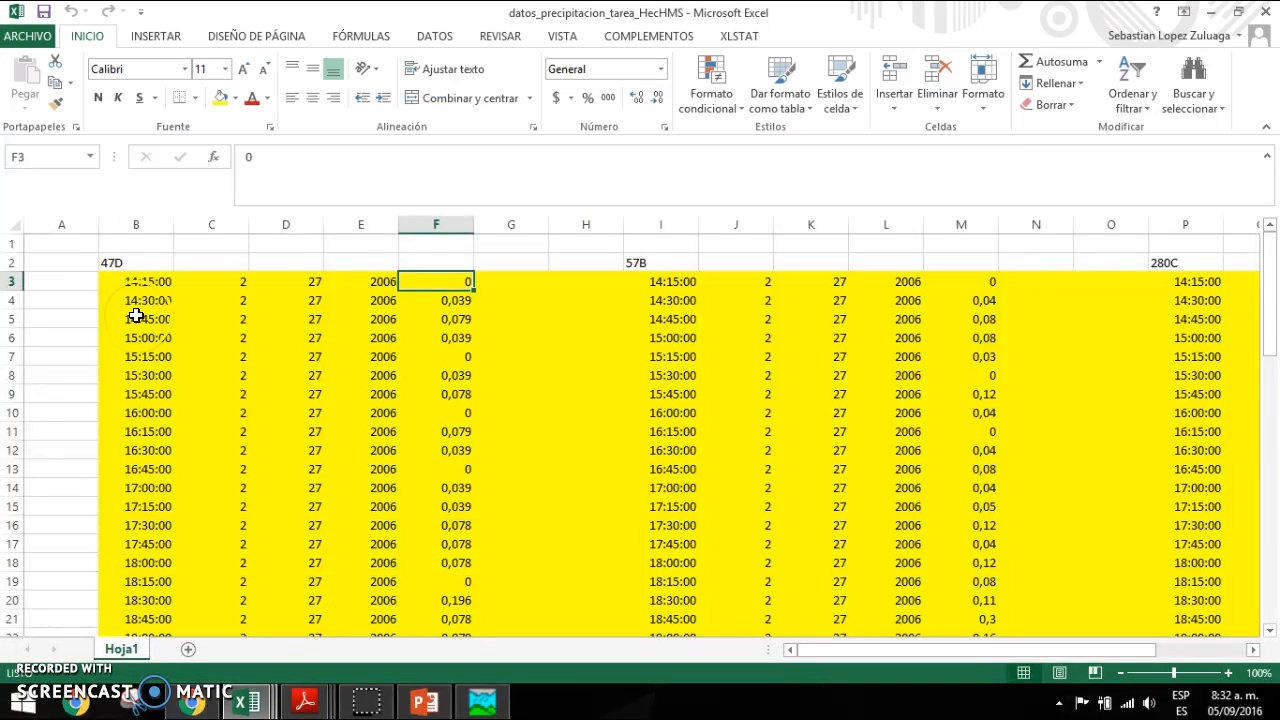
pyautogui.click(222, 281)
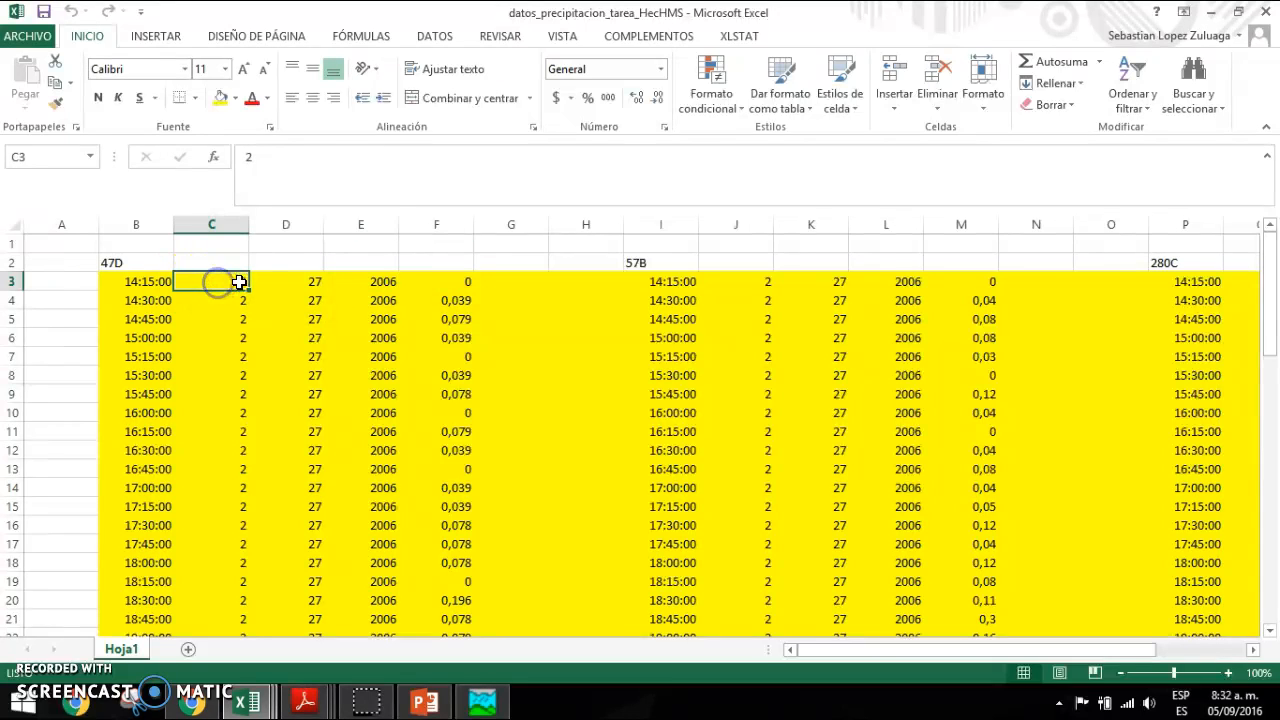
pyautogui.click(274, 281)
pyautogui.click(225, 283)
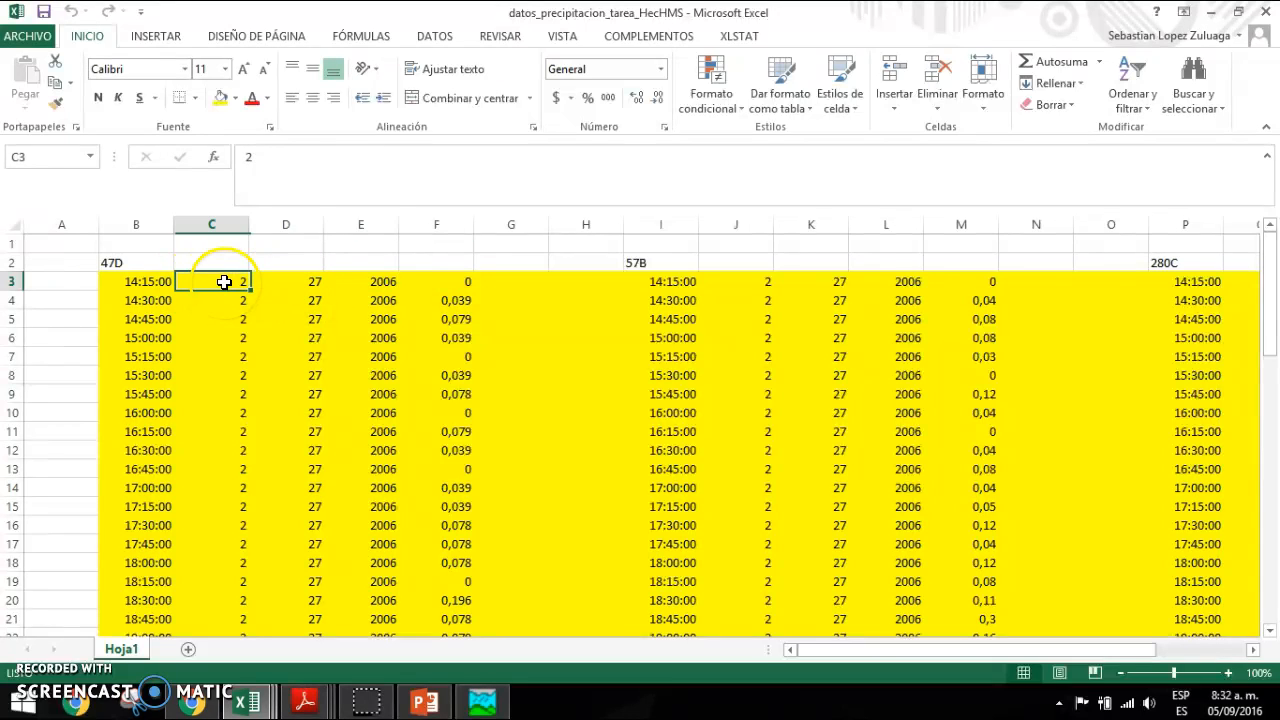
pyautogui.click(384, 282)
pyautogui.hotkey('alt', 'Tab')
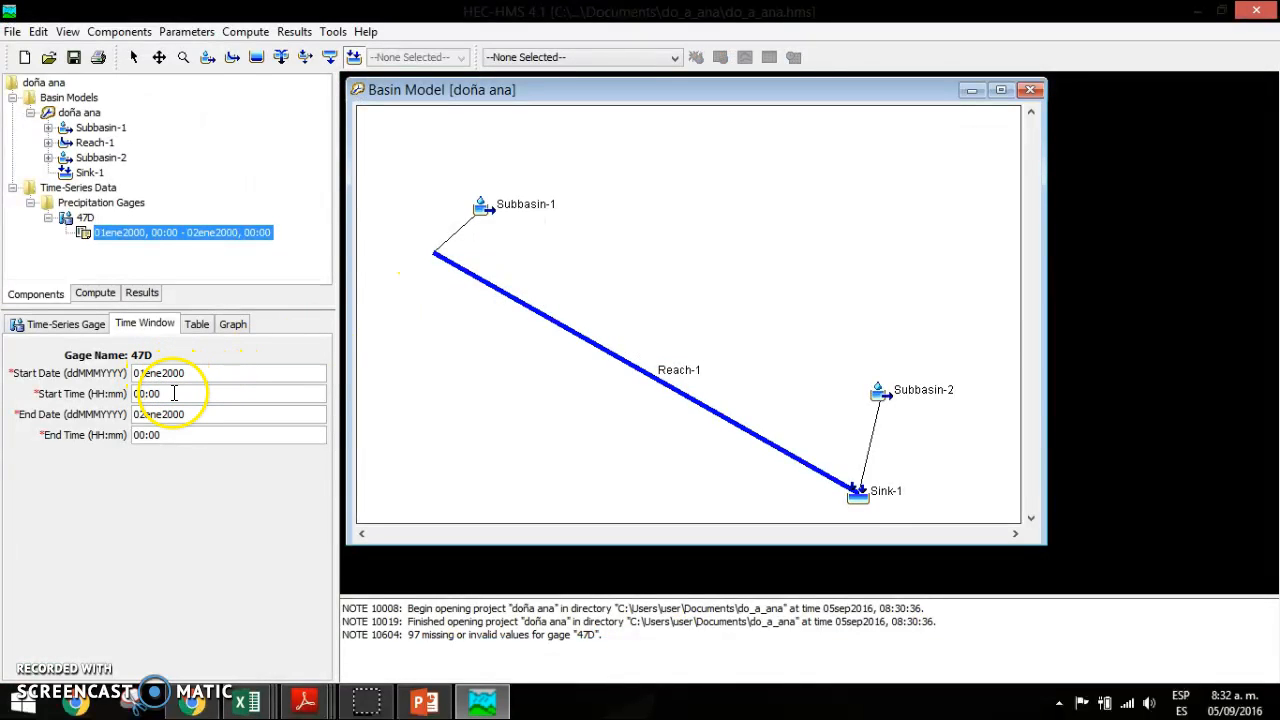
pyautogui.hotkey('alt', 'Tab')
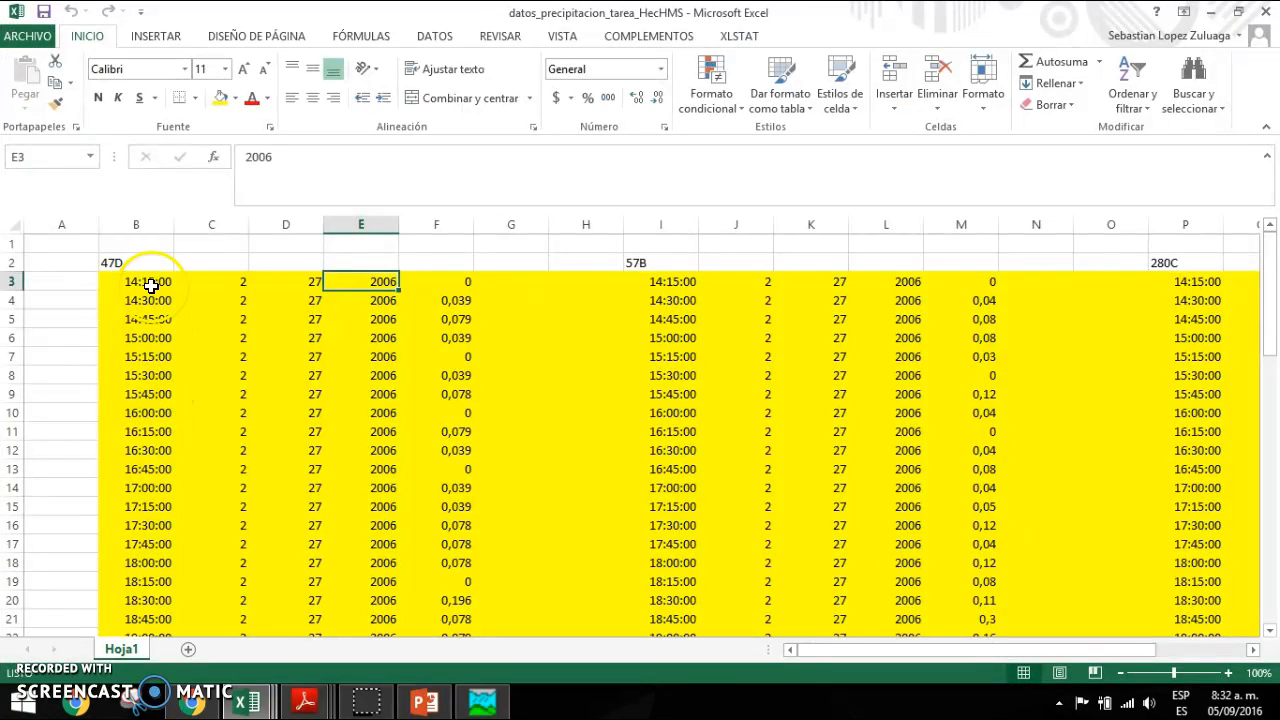
pyautogui.hotkey('alt', 'Tab')
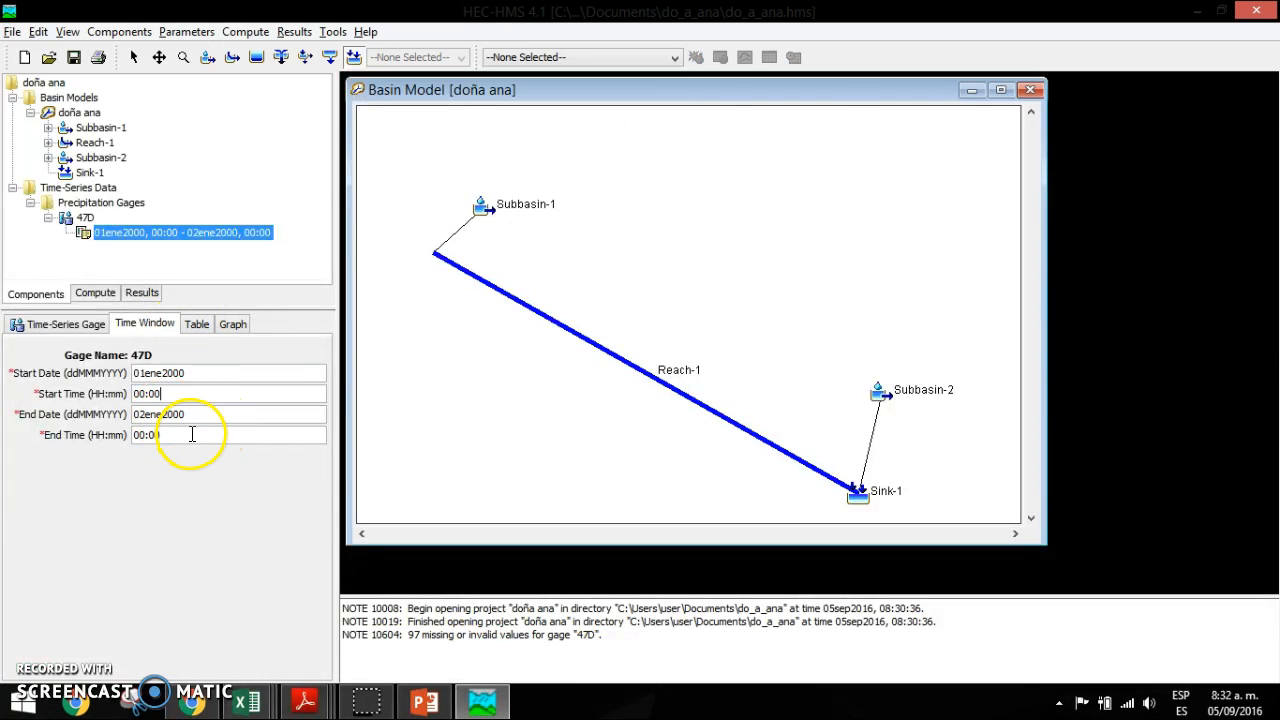
# - Look up the end date and end time in the last row of station 47D's rainfall record in Excel
pyautogui.hotkey('alt', 'Tab')
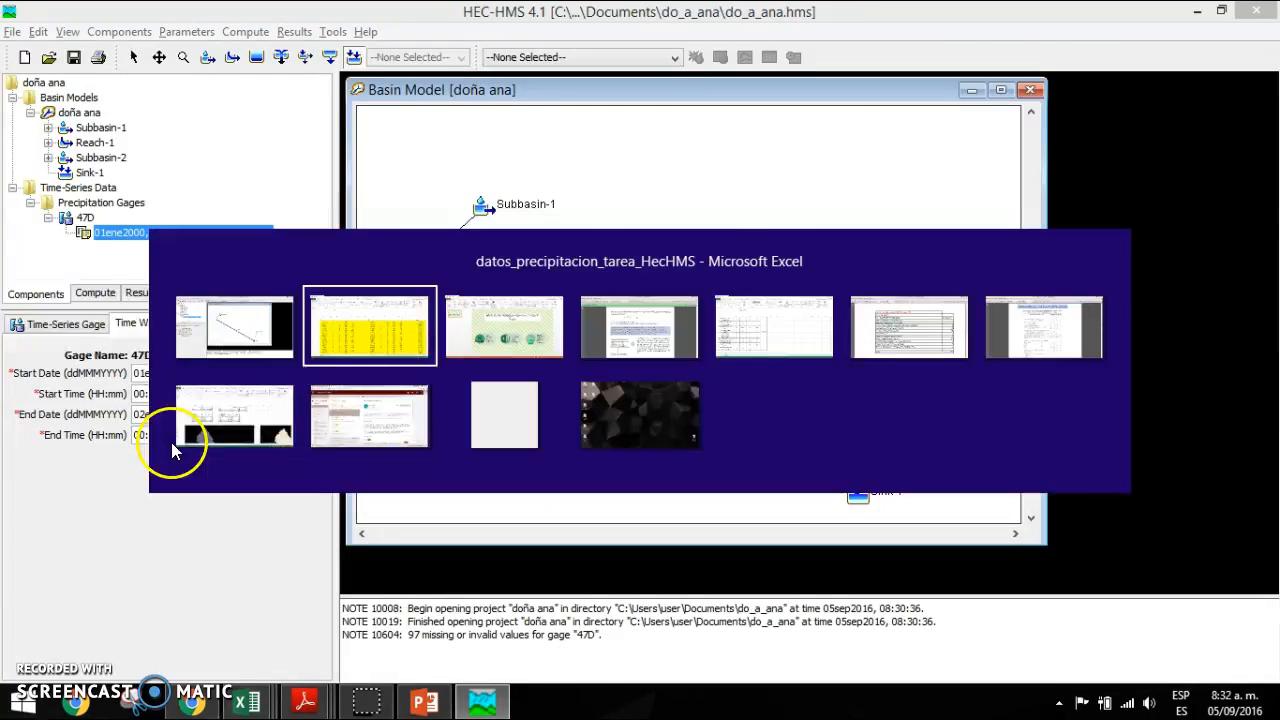
pyautogui.scroll(-17, 171, 441)
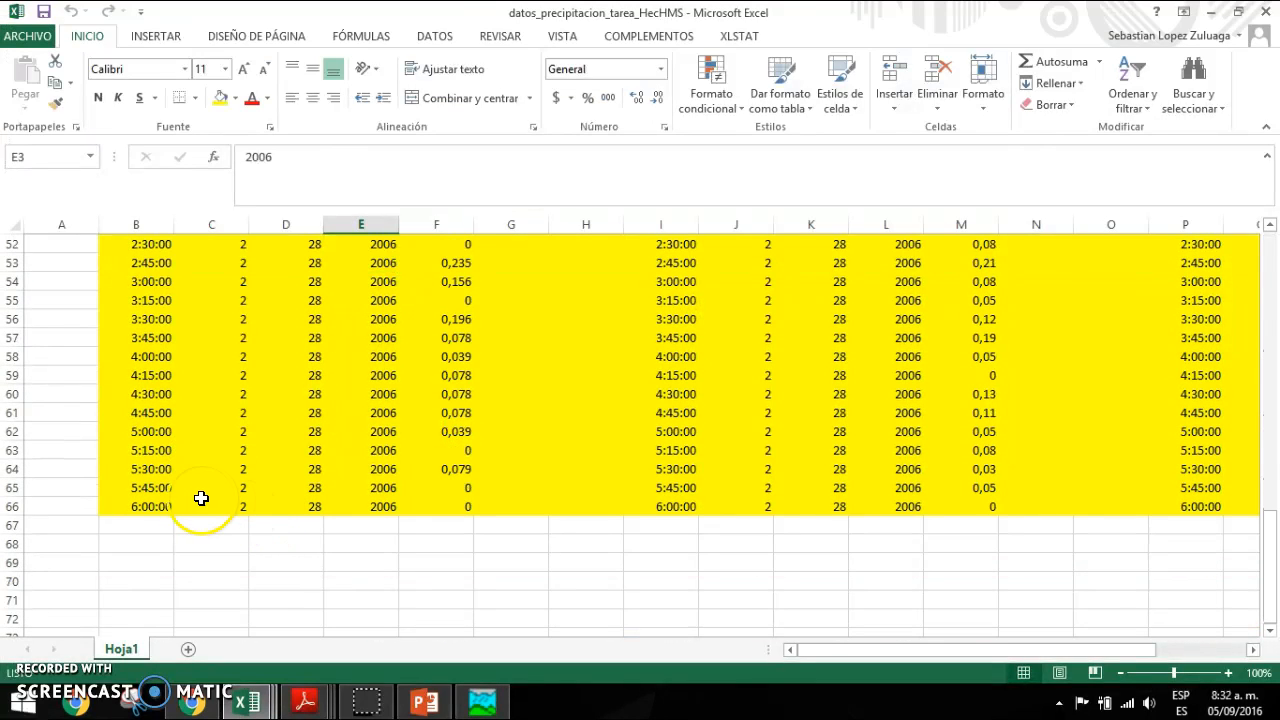
pyautogui.click(217, 502)
pyautogui.click(137, 506)
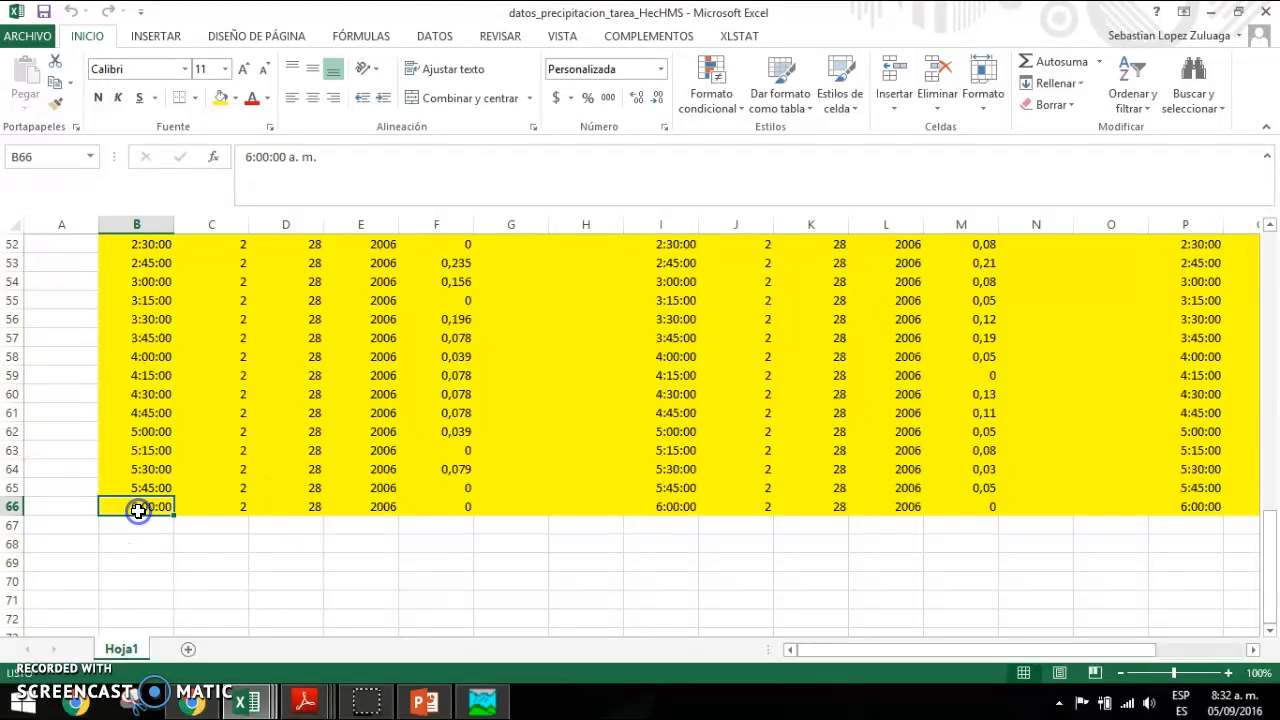
pyautogui.scroll(6, 293, 513)
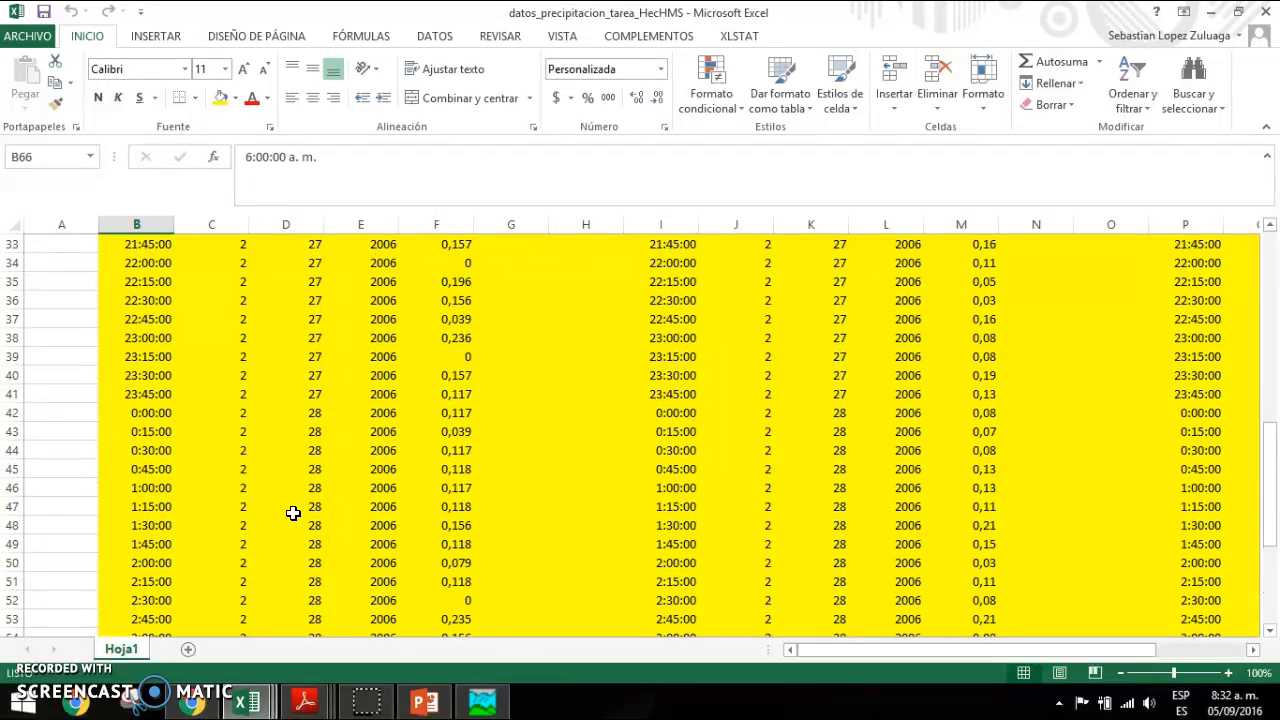
# - Display gage 47D's precipitation table in HEC-HMS, and copy station 47D's precipitation values F3:F66 from the Excel workbook
pyautogui.hotkey('alt', 'Tab')
pyautogui.click(197, 326)
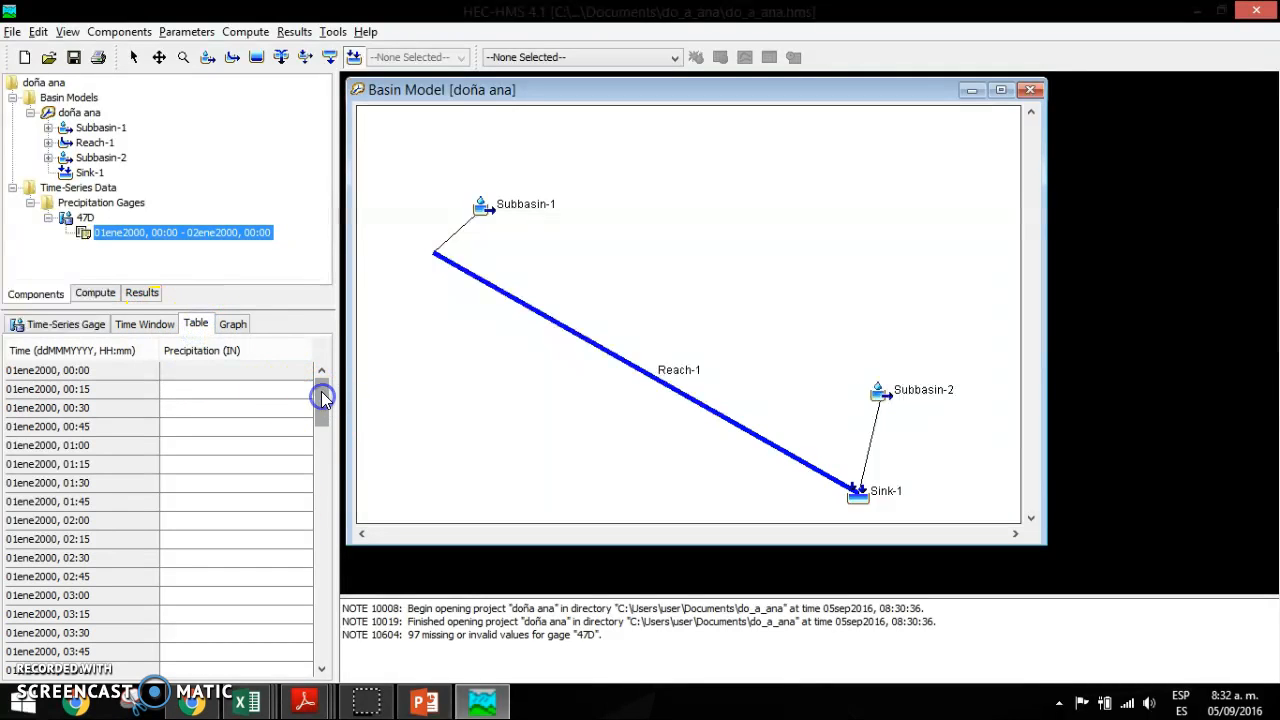
pyautogui.hotkey('alt', 'Tab')
pyautogui.scroll(9, 428, 353)
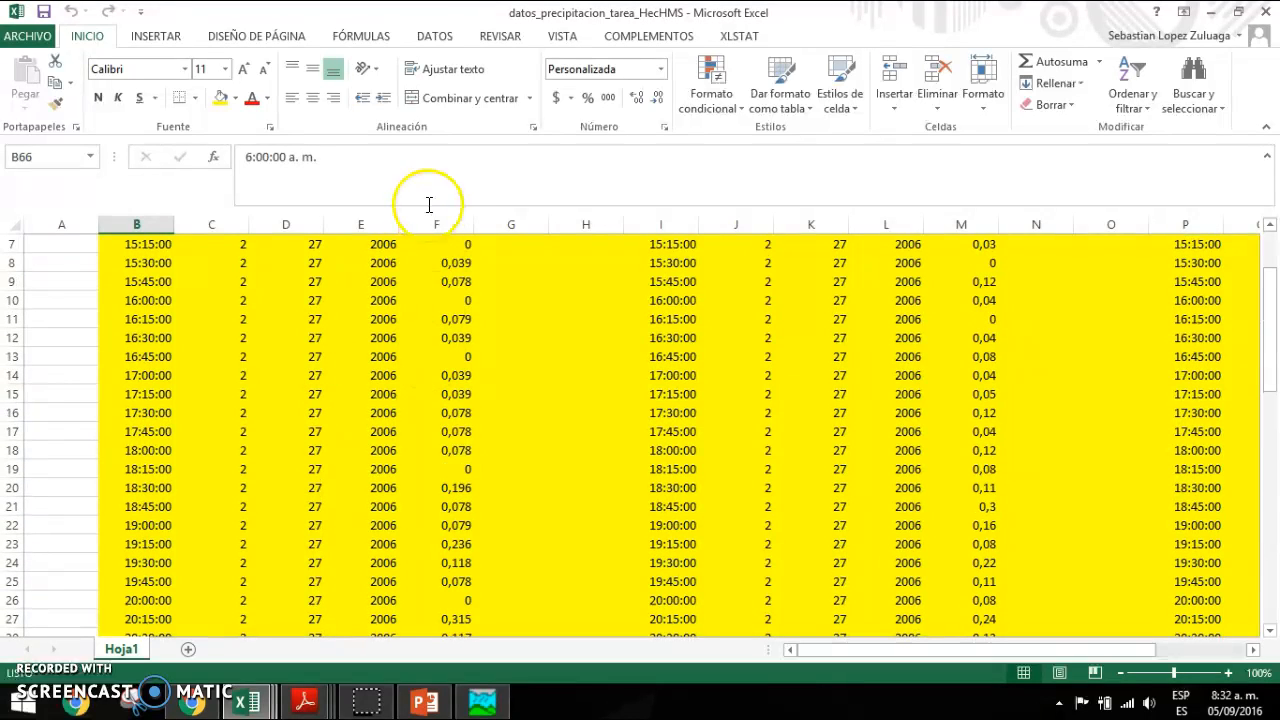
pyautogui.scroll(2, 471, 282)
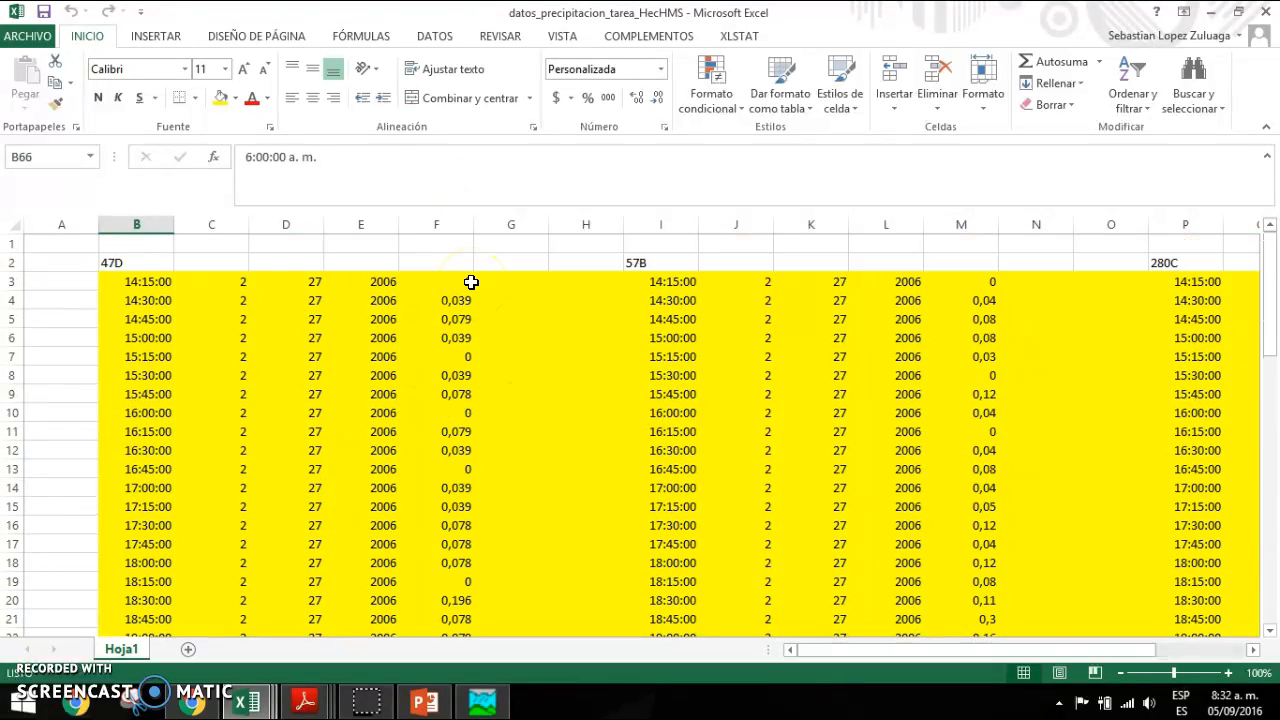
pyautogui.click(449, 281)
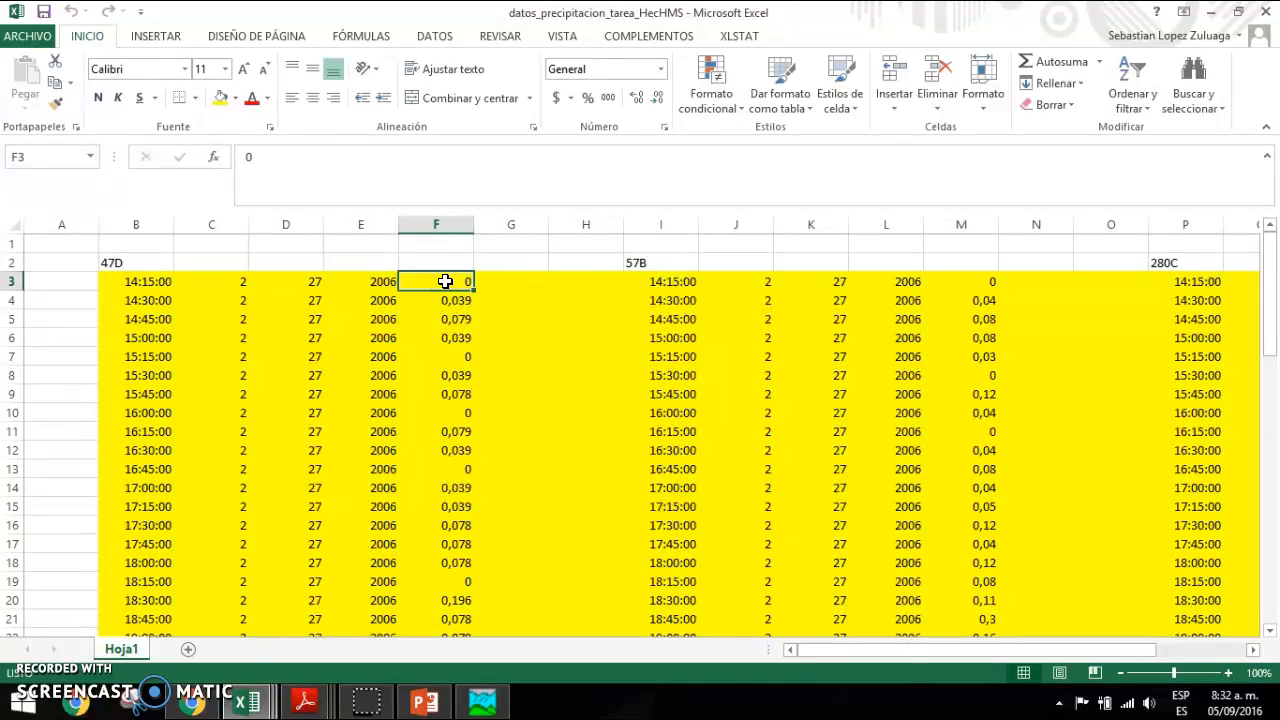
pyautogui.moveTo(446, 281); pyautogui.dragTo(432, 572)
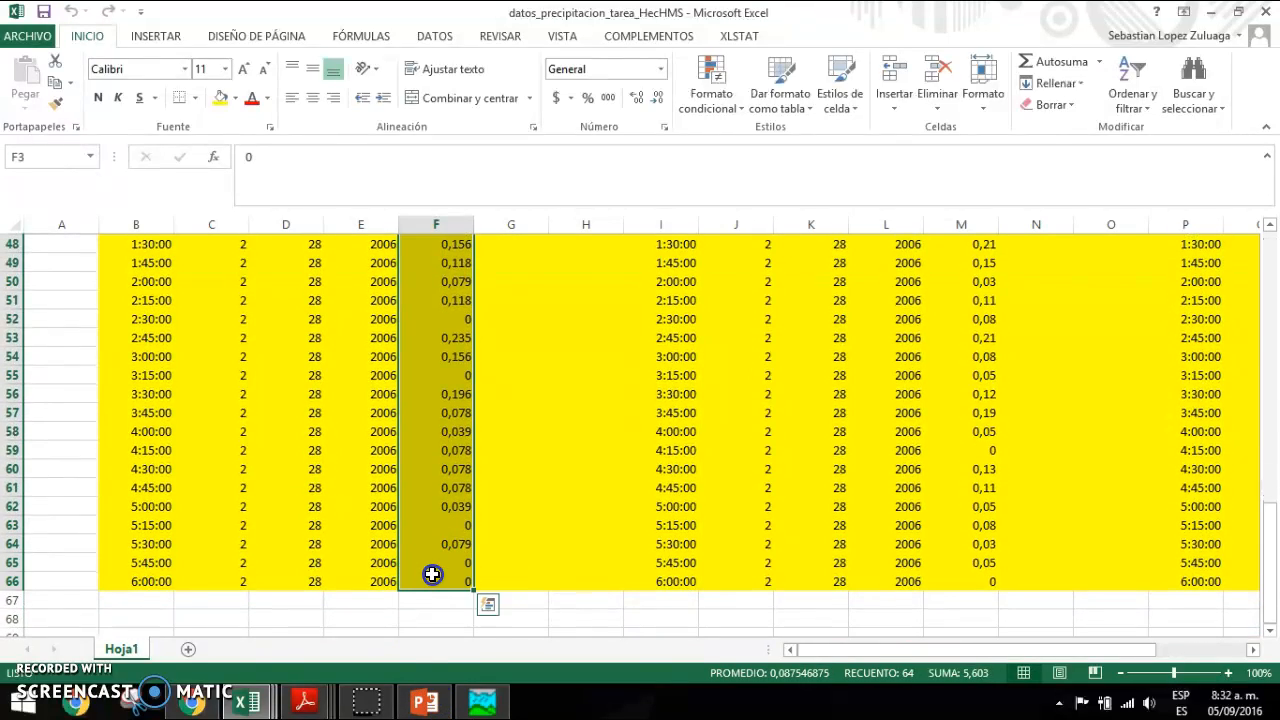
pyautogui.hotkey('ctrl', 'c')
# - Back in HEC-HMS, paste the copied values into gage 47D's precipitation table starting at the 01ene2000, 00:15 row
pyautogui.hotkey('alt', 'Tab')
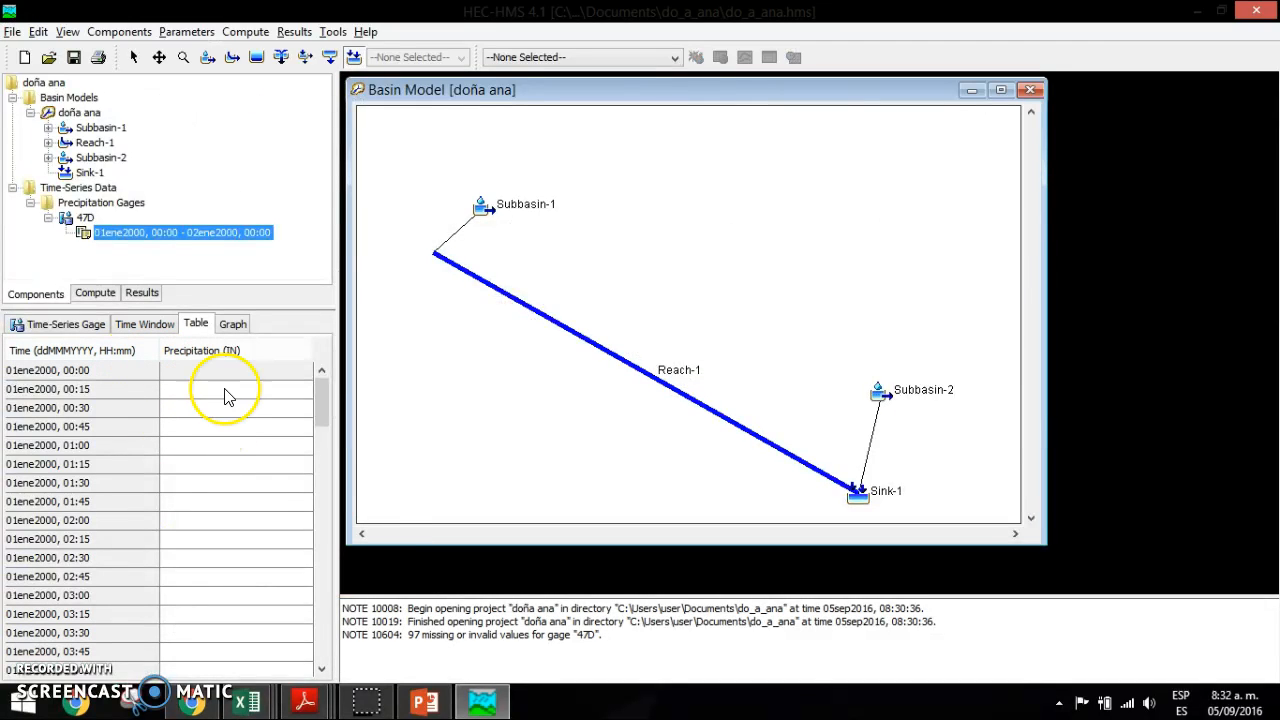
pyautogui.click(290, 390)
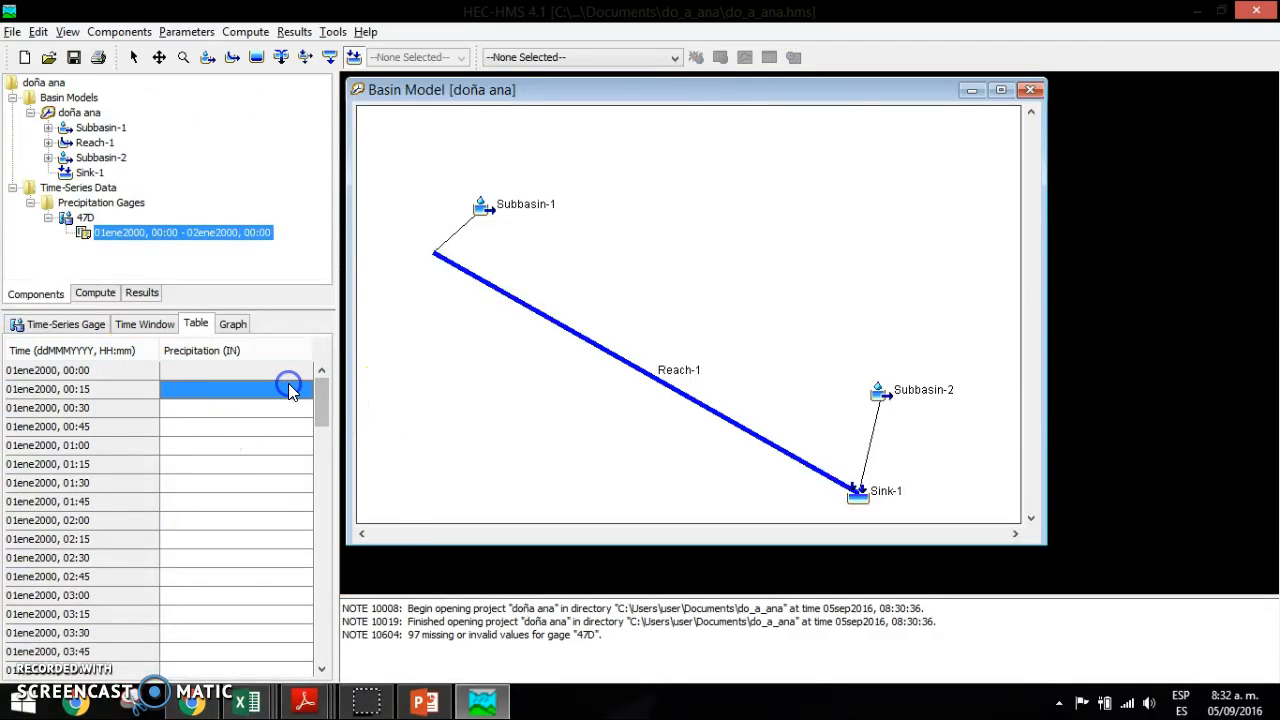
pyautogui.hotkey('ctrl', 'v')
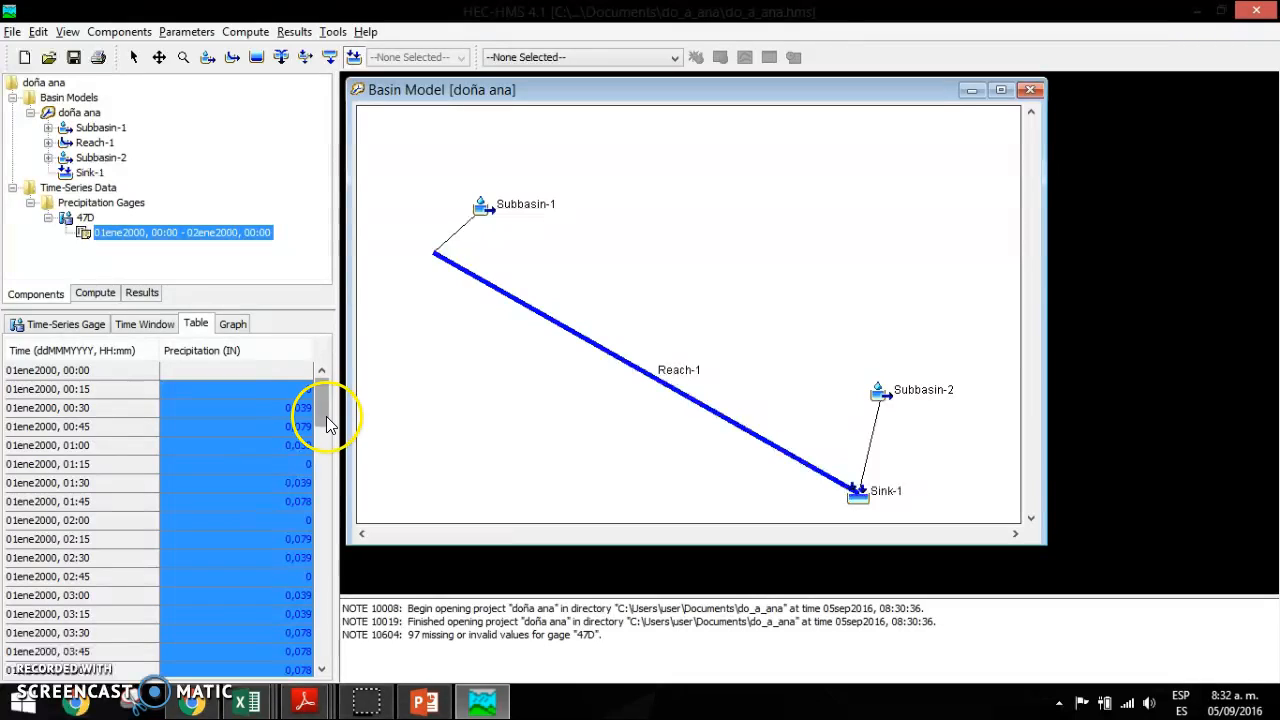
# - Examine gage 47D's precipitation graph in a narrower side pane, and review its time window and table entries
pyautogui.click(234, 326)
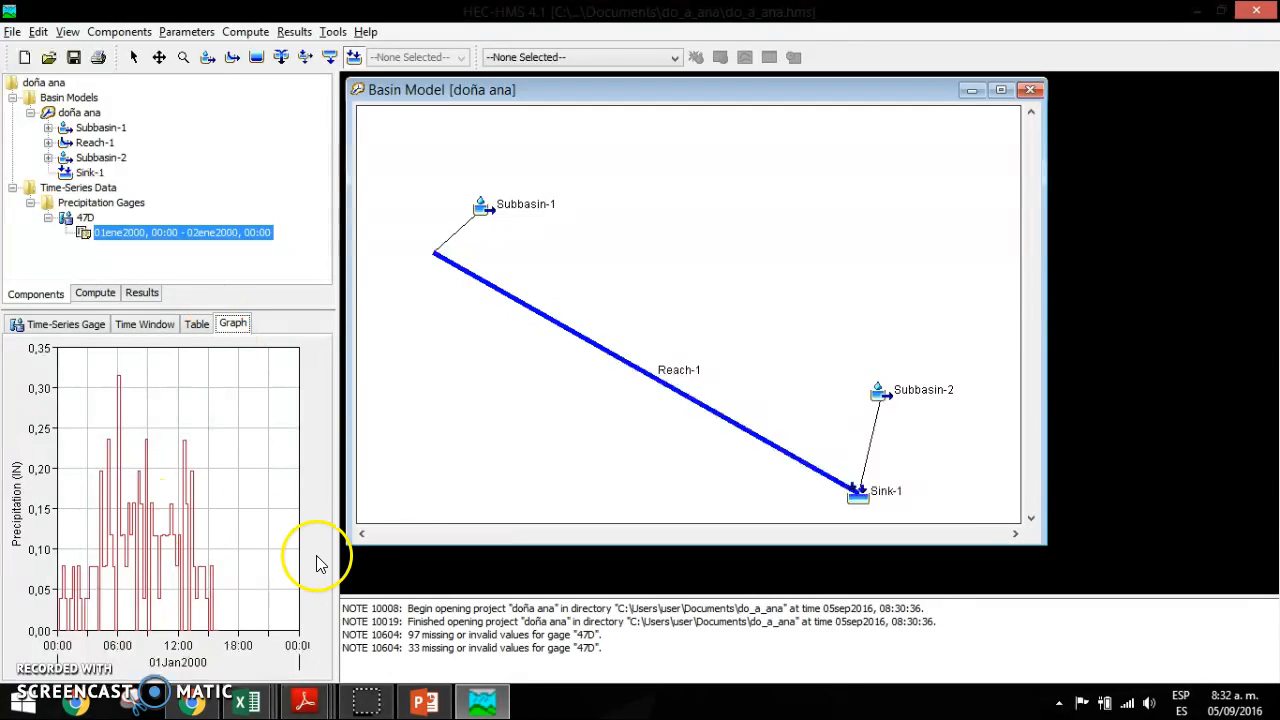
pyautogui.moveTo(334, 532); pyautogui.dragTo(274, 557)
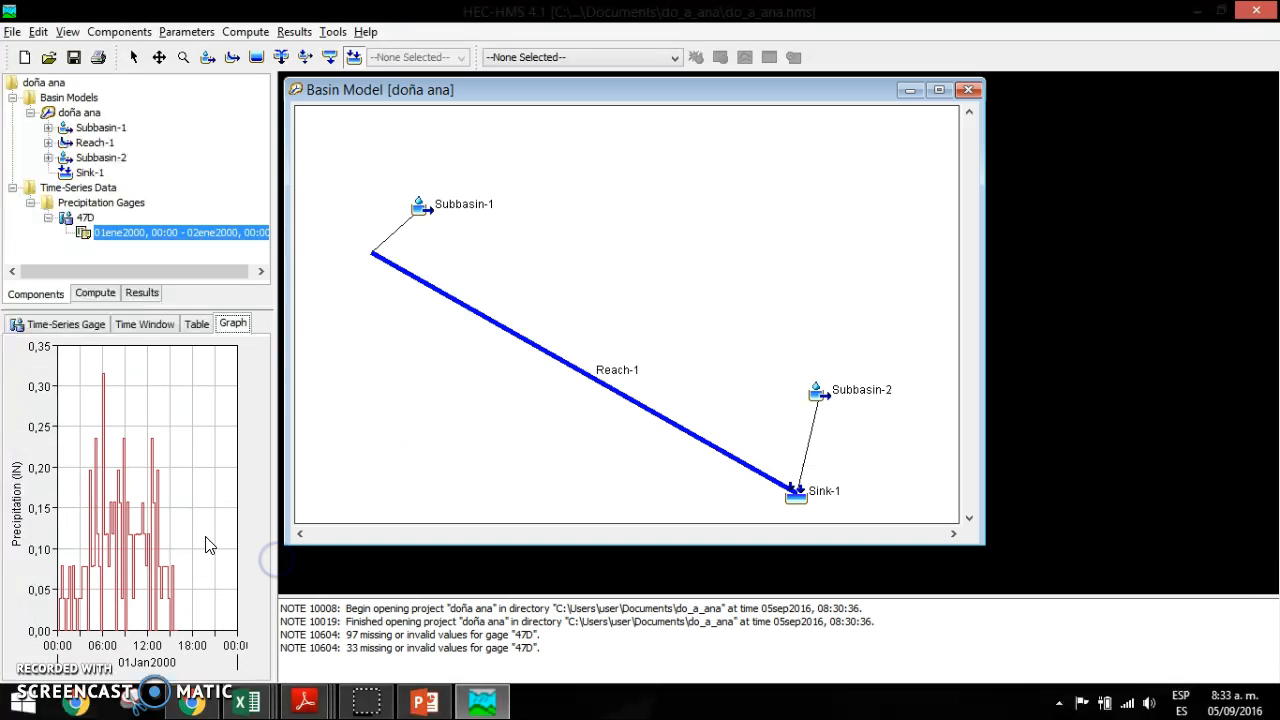
pyautogui.click(198, 325)
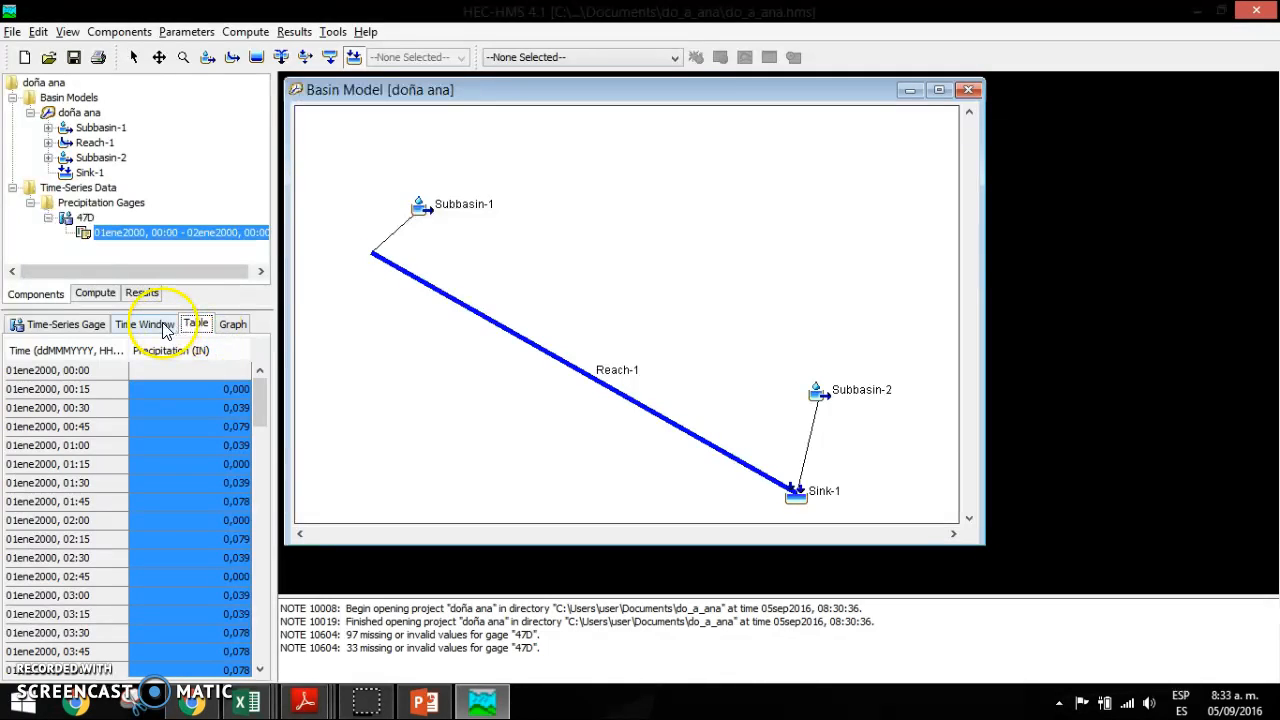
pyautogui.click(158, 325)
pyautogui.click(200, 324)
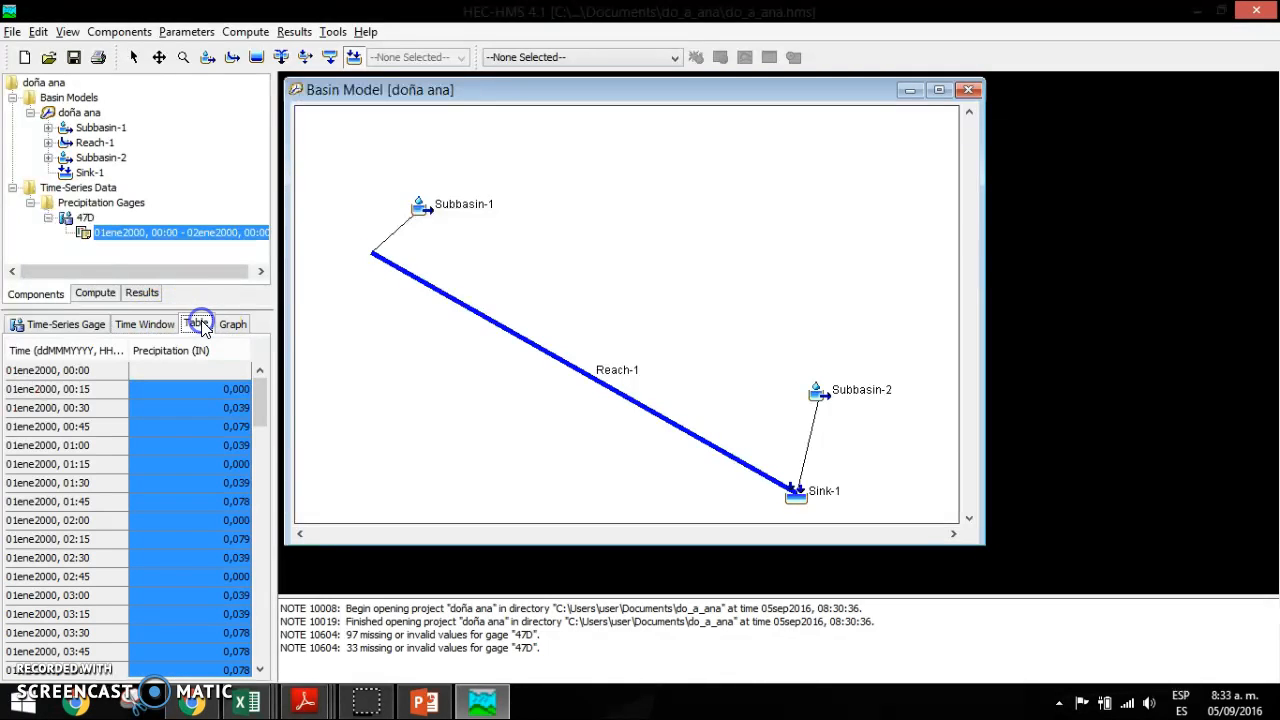
pyautogui.click(236, 408)
pyautogui.click(286, 447)
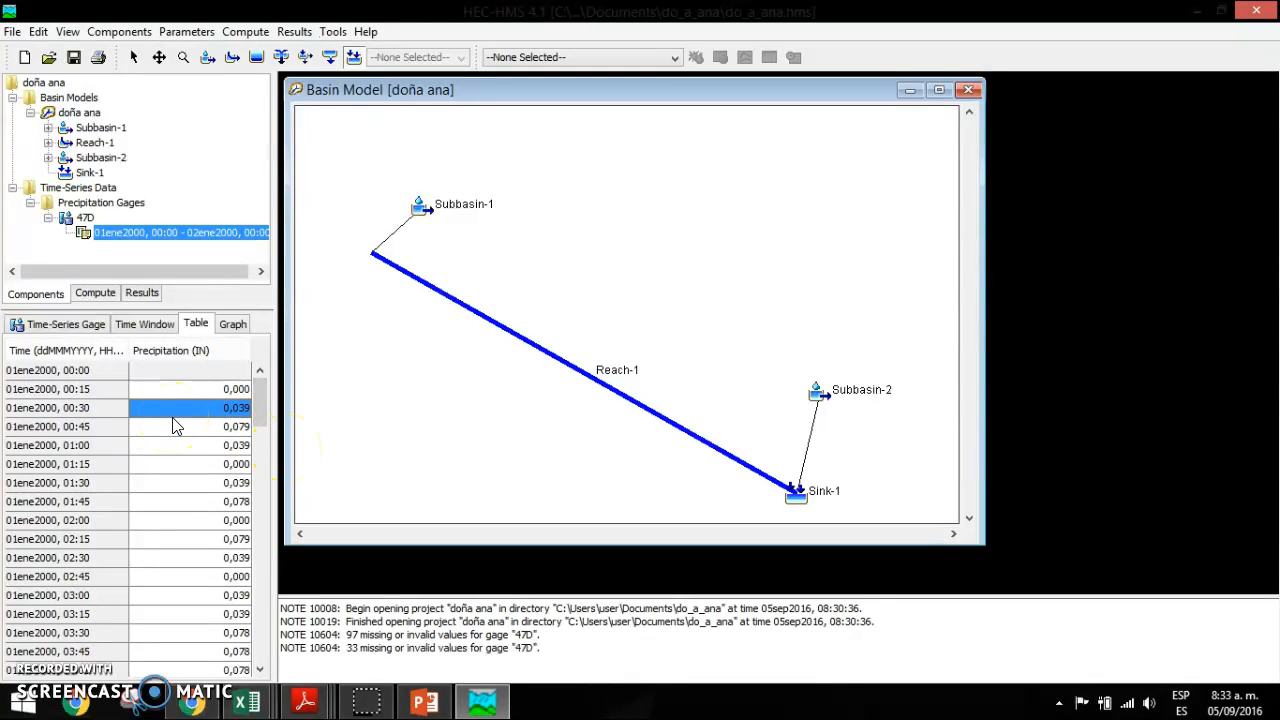
# - Collapse the precipitation gages and create a new meteorologic model with the default name Met 1
pyautogui.click(33, 204)
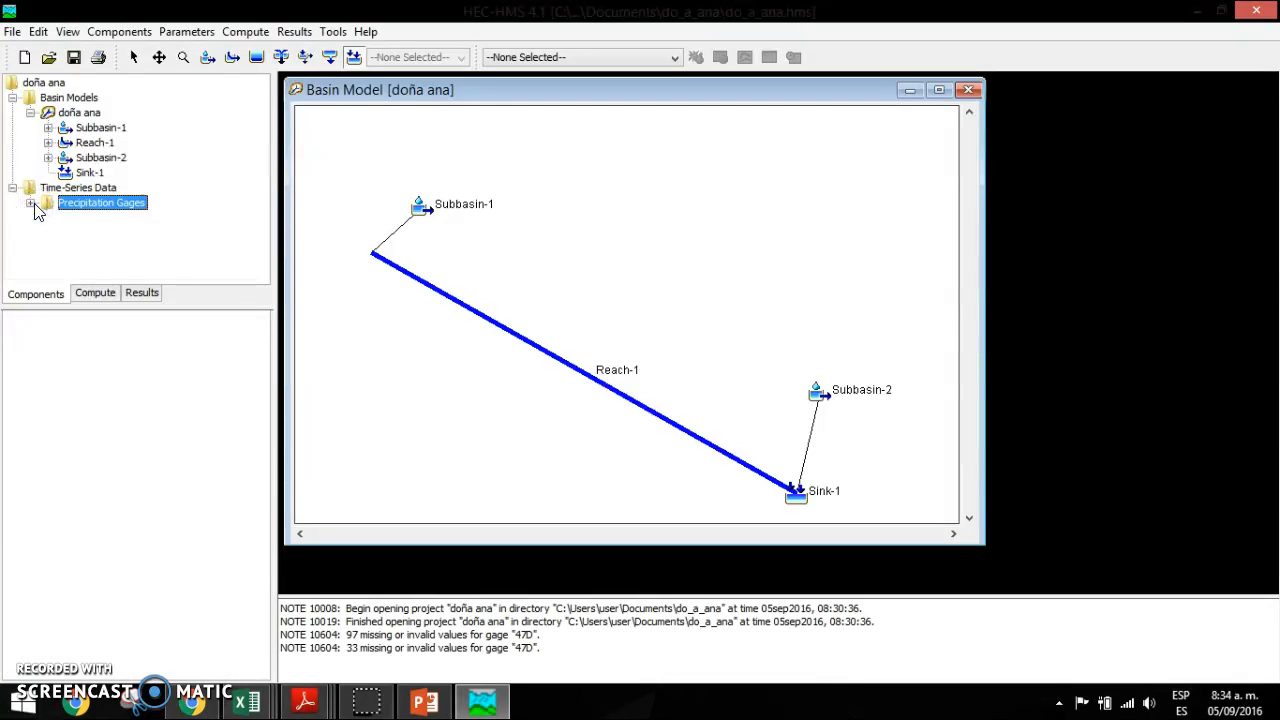
pyautogui.click(118, 33)
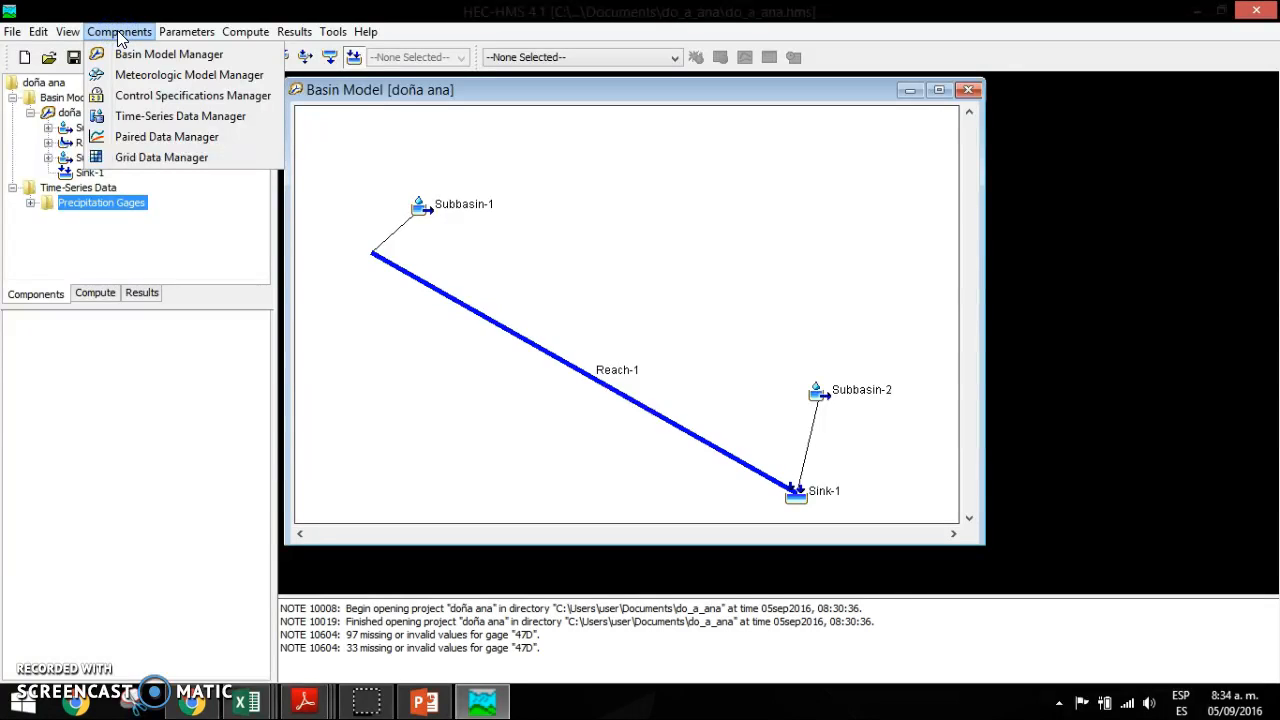
pyautogui.click(157, 78)
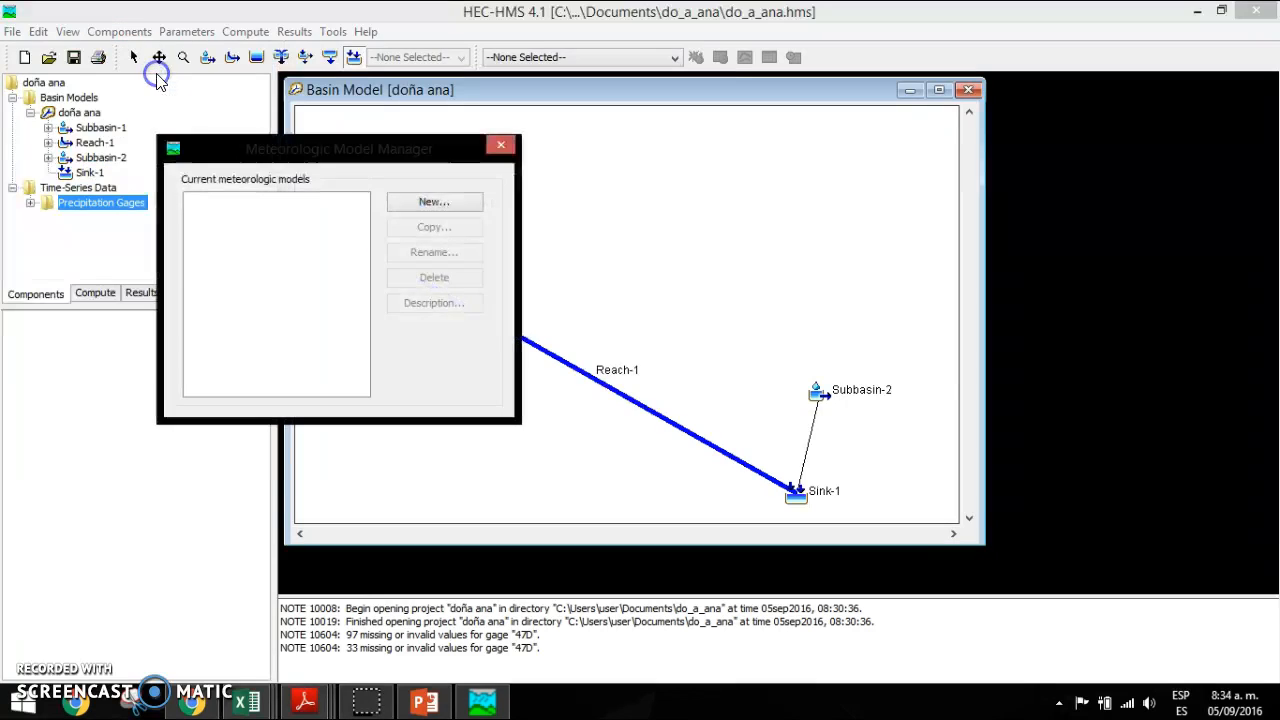
pyautogui.click(411, 203)
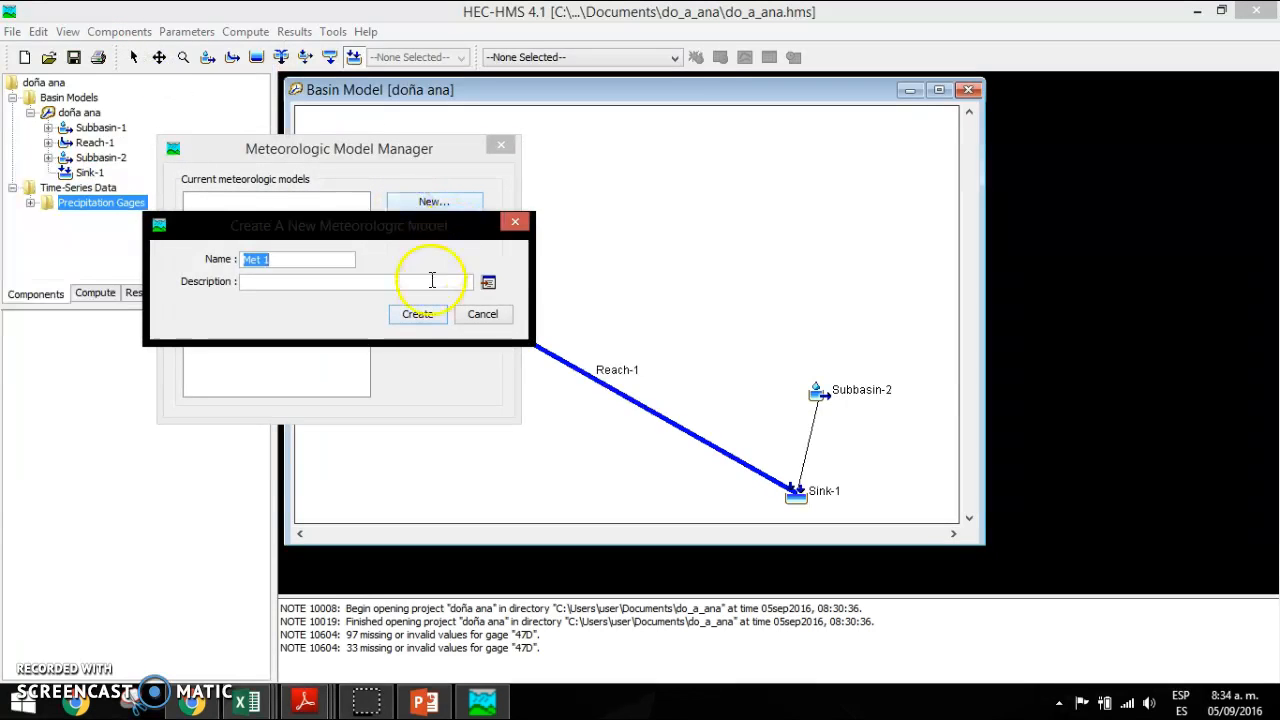
pyautogui.click(414, 313)
pyautogui.click(501, 145)
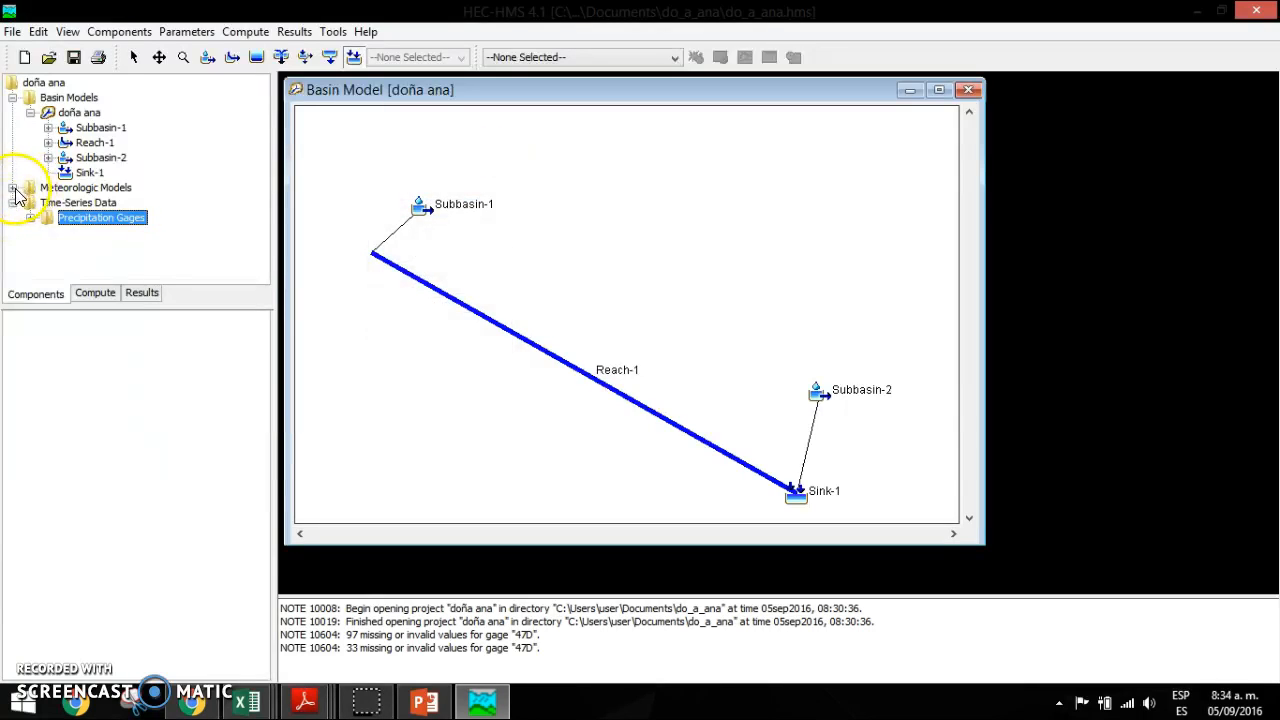
# - Set the precipitation method of meteorologic model Met 1 to Gage Weights and accept the method change
pyautogui.click(13, 188)
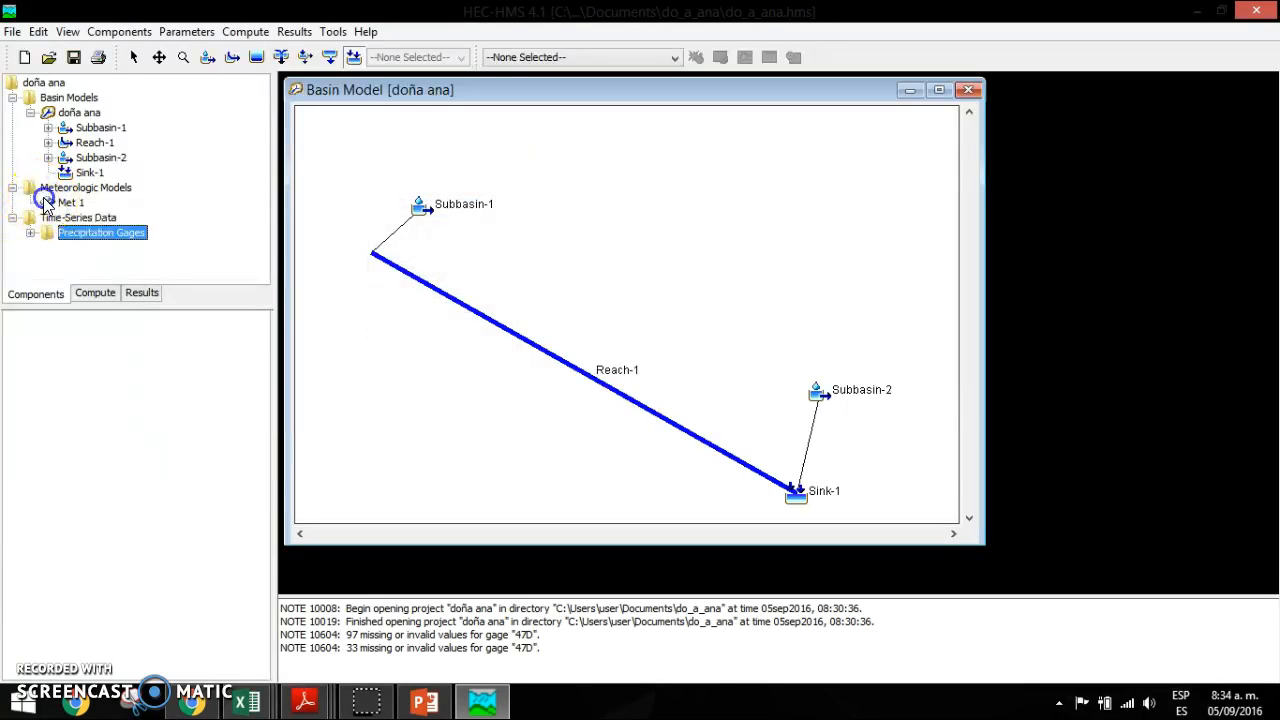
pyautogui.doubleClick(44, 202)
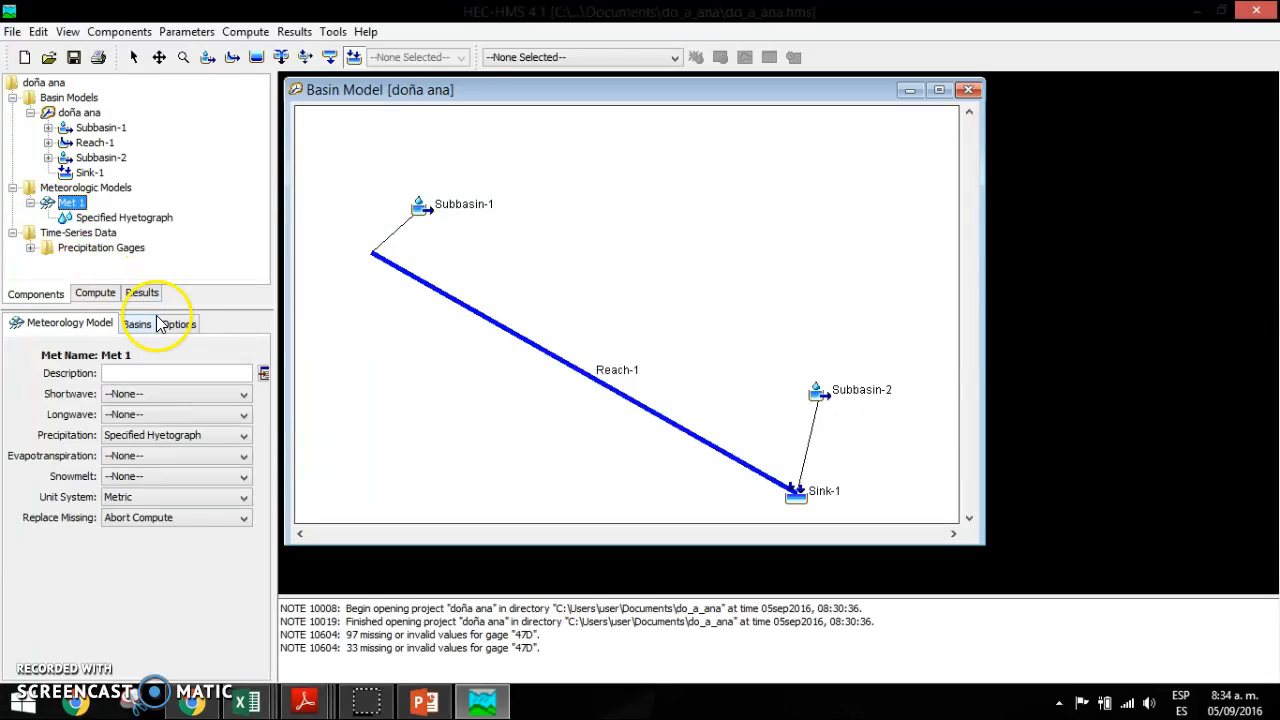
pyautogui.click(183, 447)
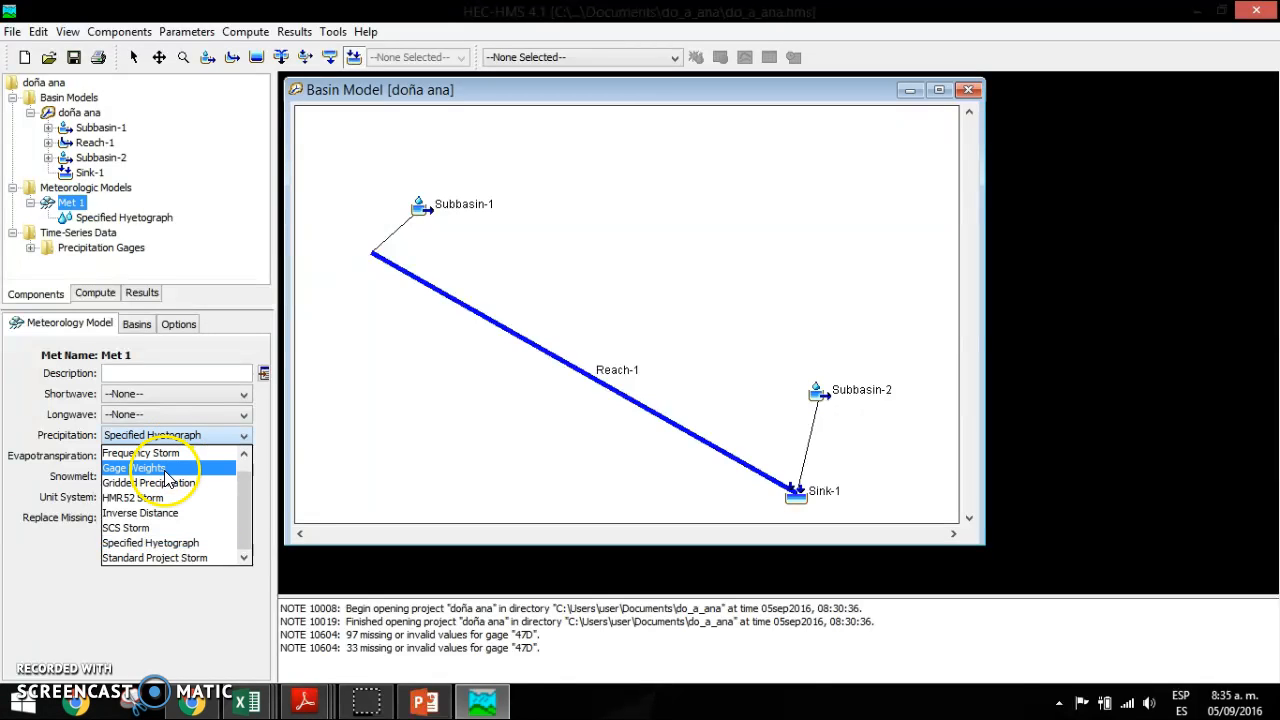
pyautogui.click(165, 470)
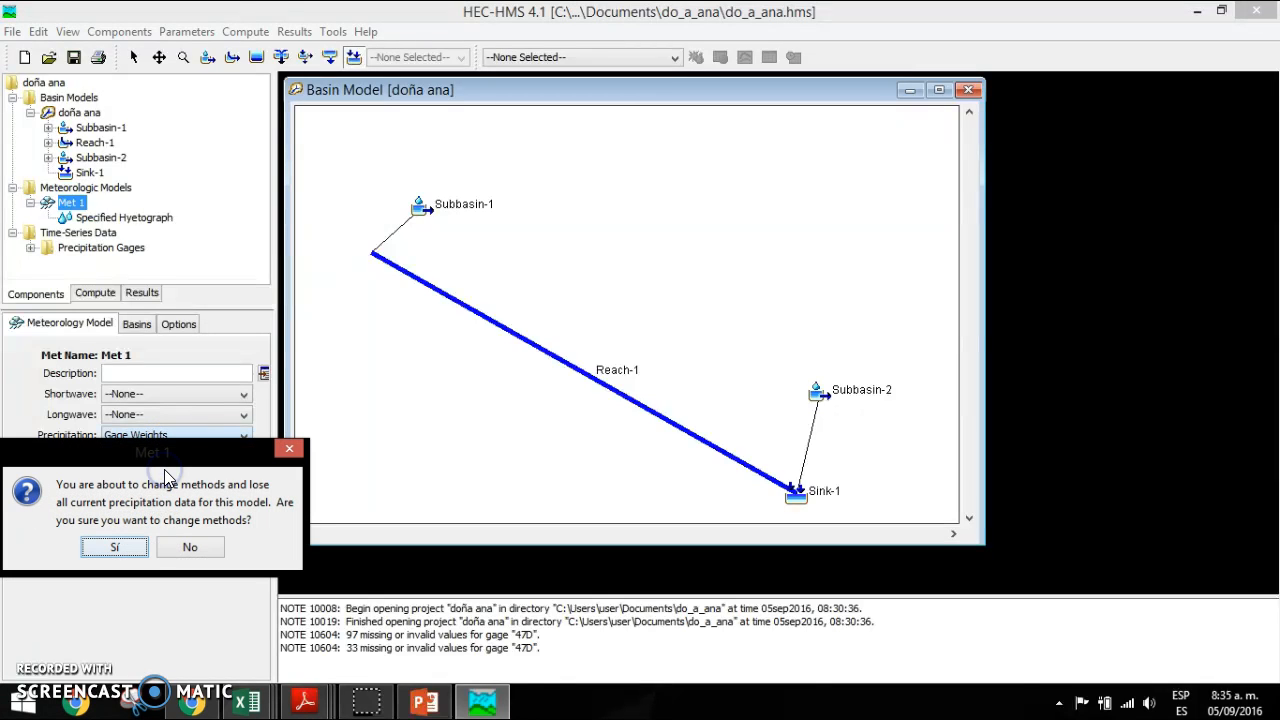
pyautogui.click(136, 548)
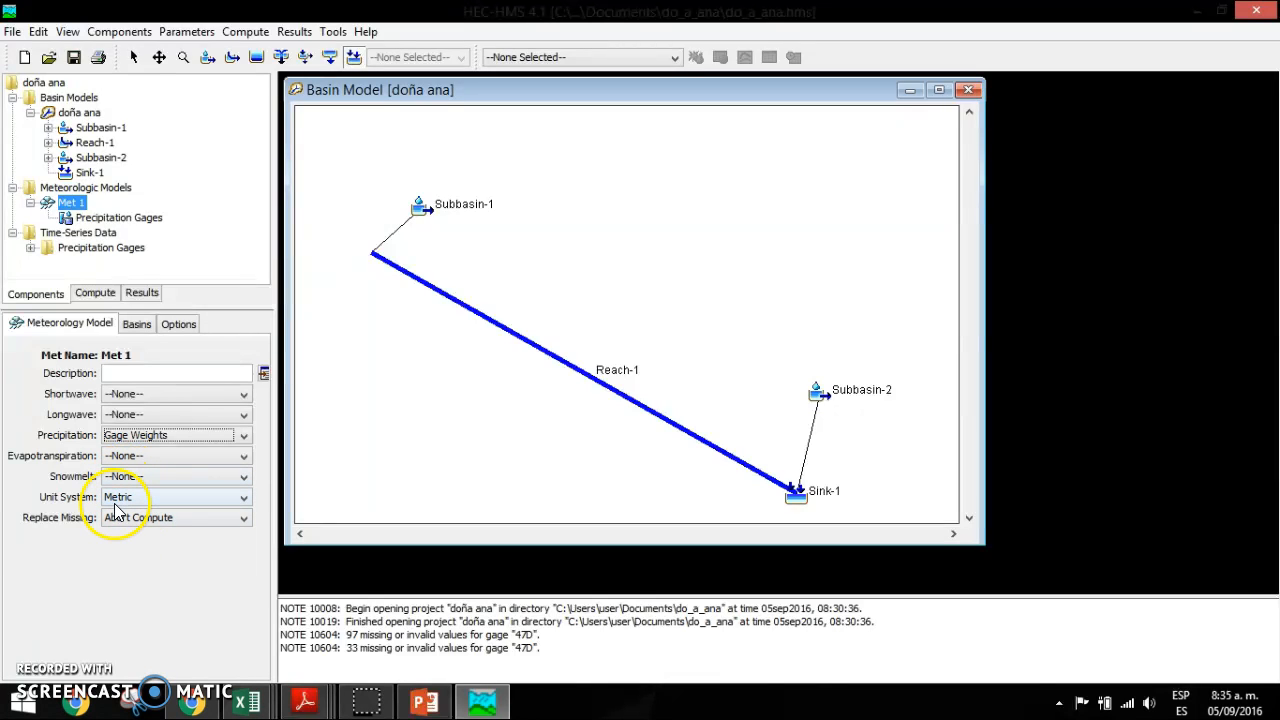
# - Set Met 1's missing-data replacement to Set To Default and include the subbasins of the doña ana basin model
pyautogui.click(136, 522)
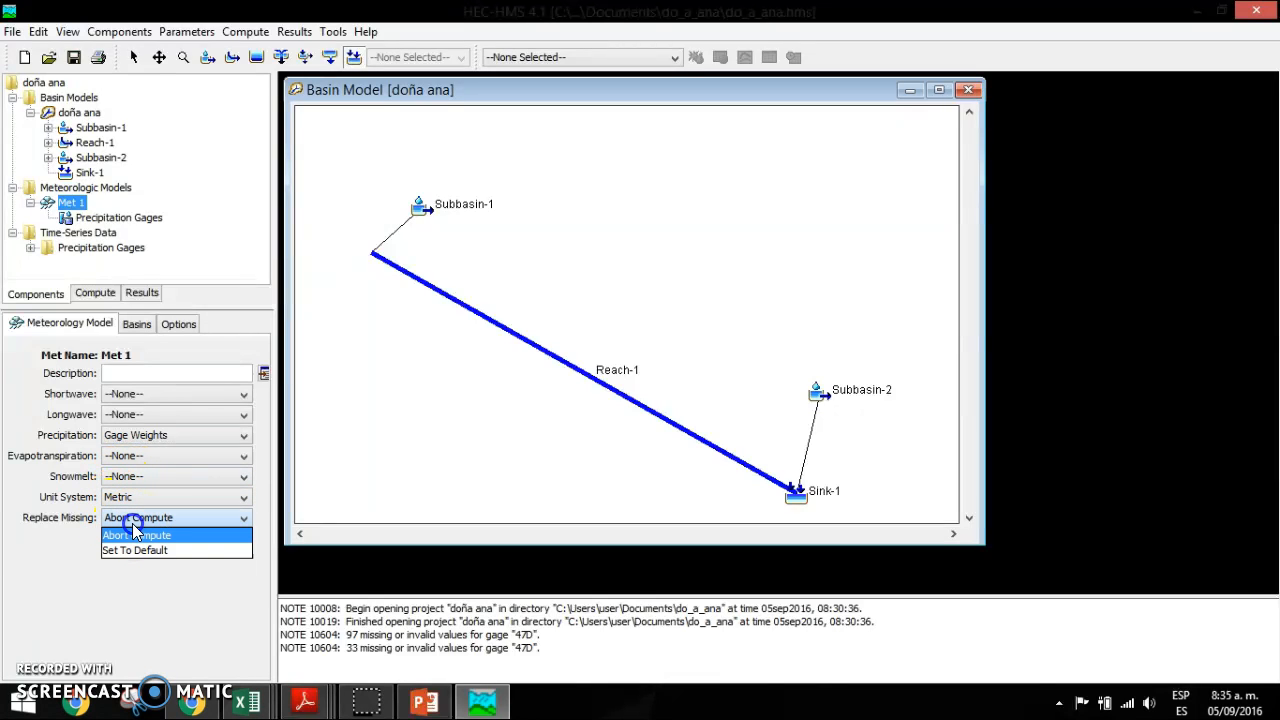
pyautogui.click(136, 552)
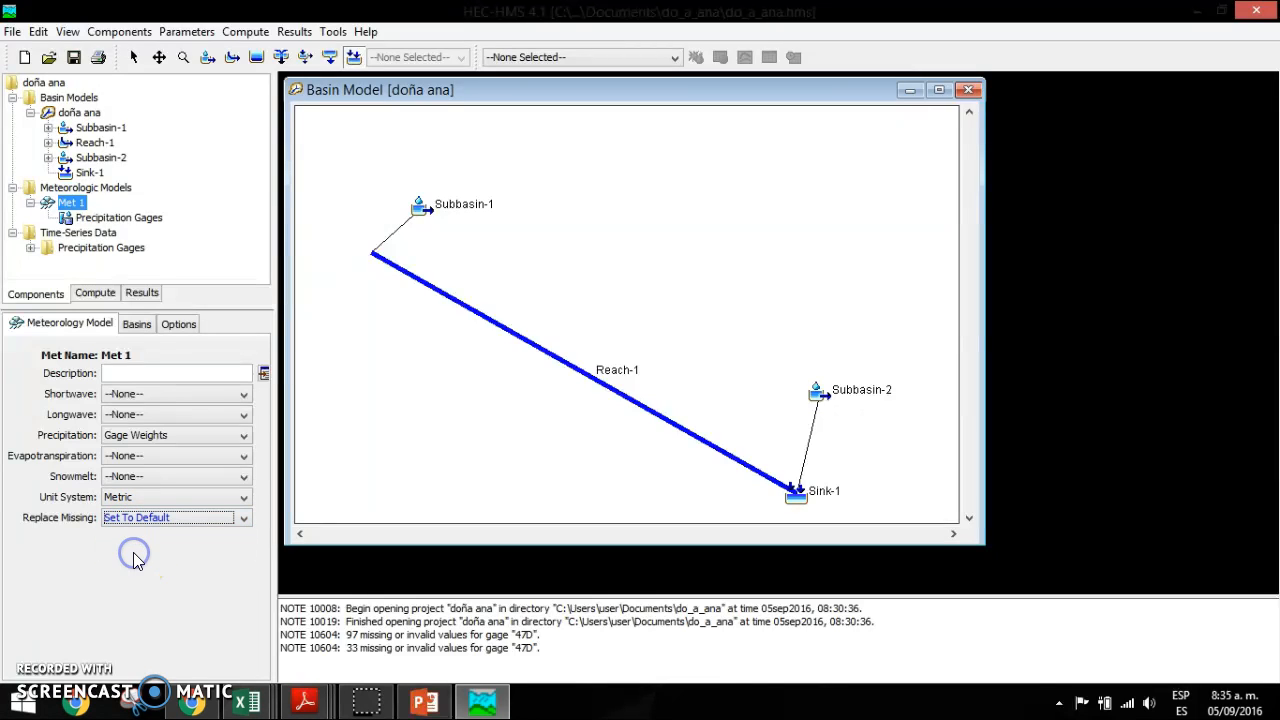
pyautogui.click(136, 324)
pyautogui.click(171, 395)
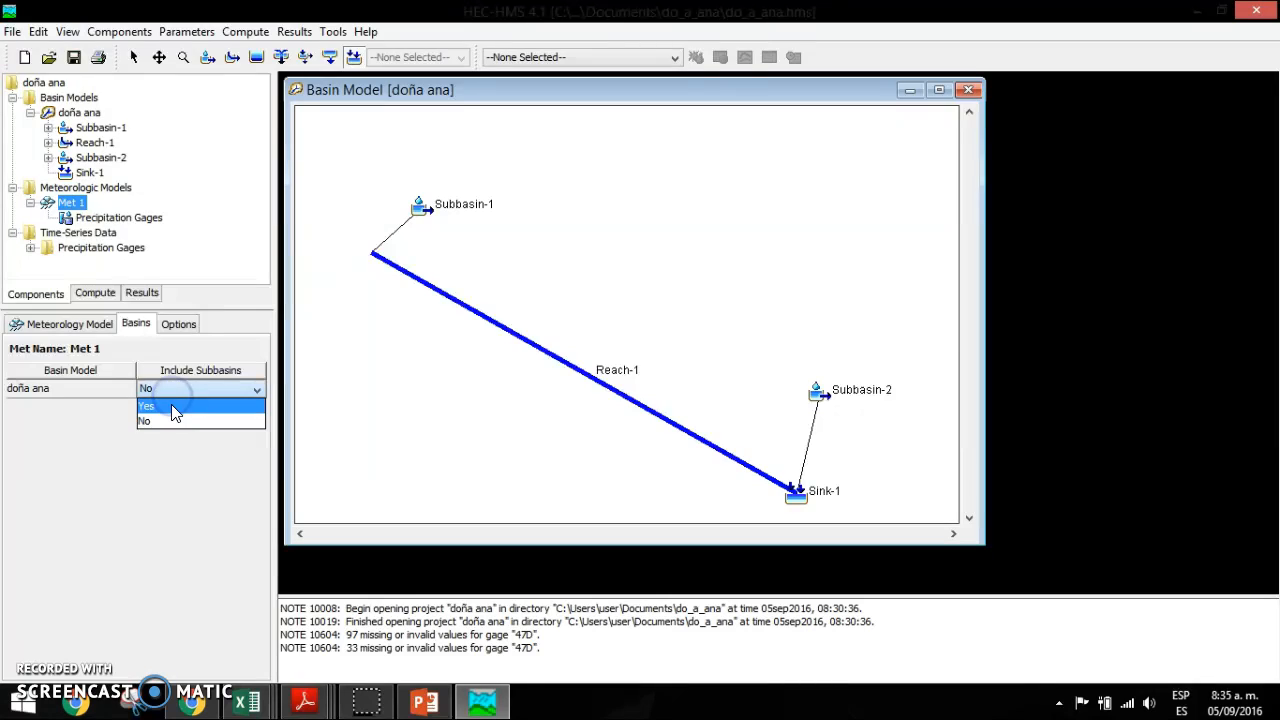
pyautogui.click(172, 408)
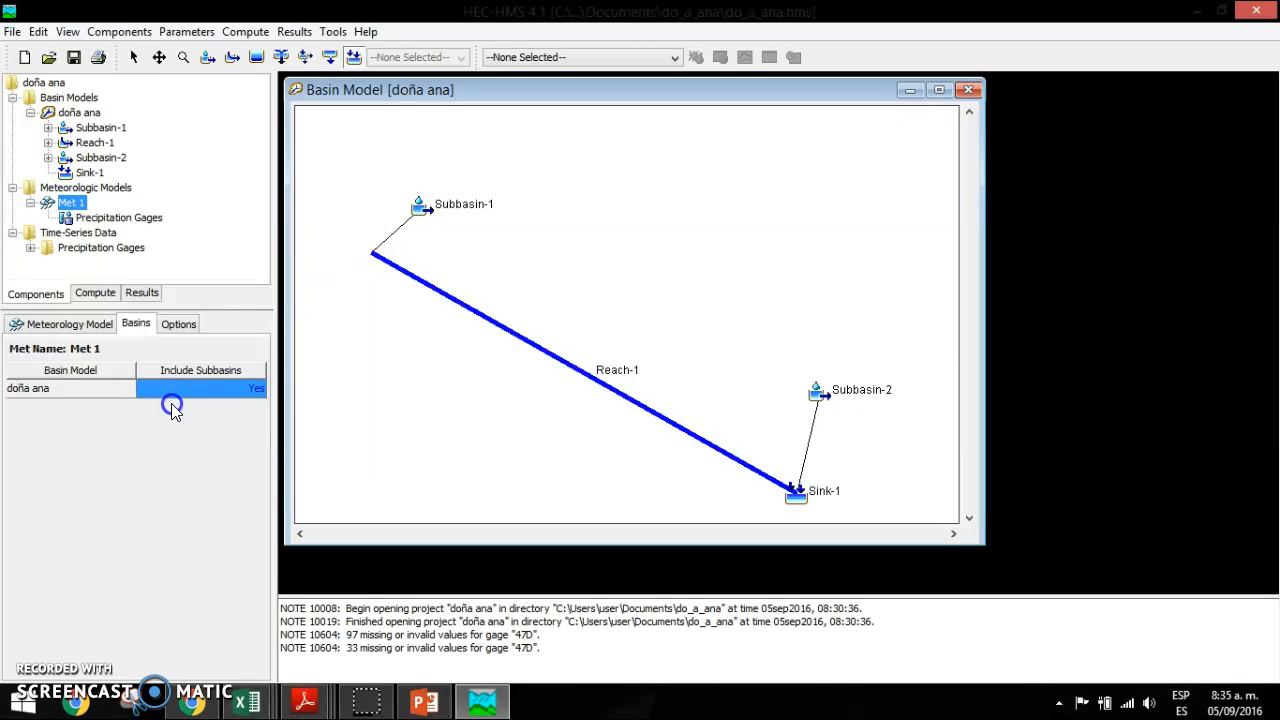
# - Open the gage selections in the Gage Weights settings of Subbasin-1 under Met 1
pyautogui.click(89, 324)
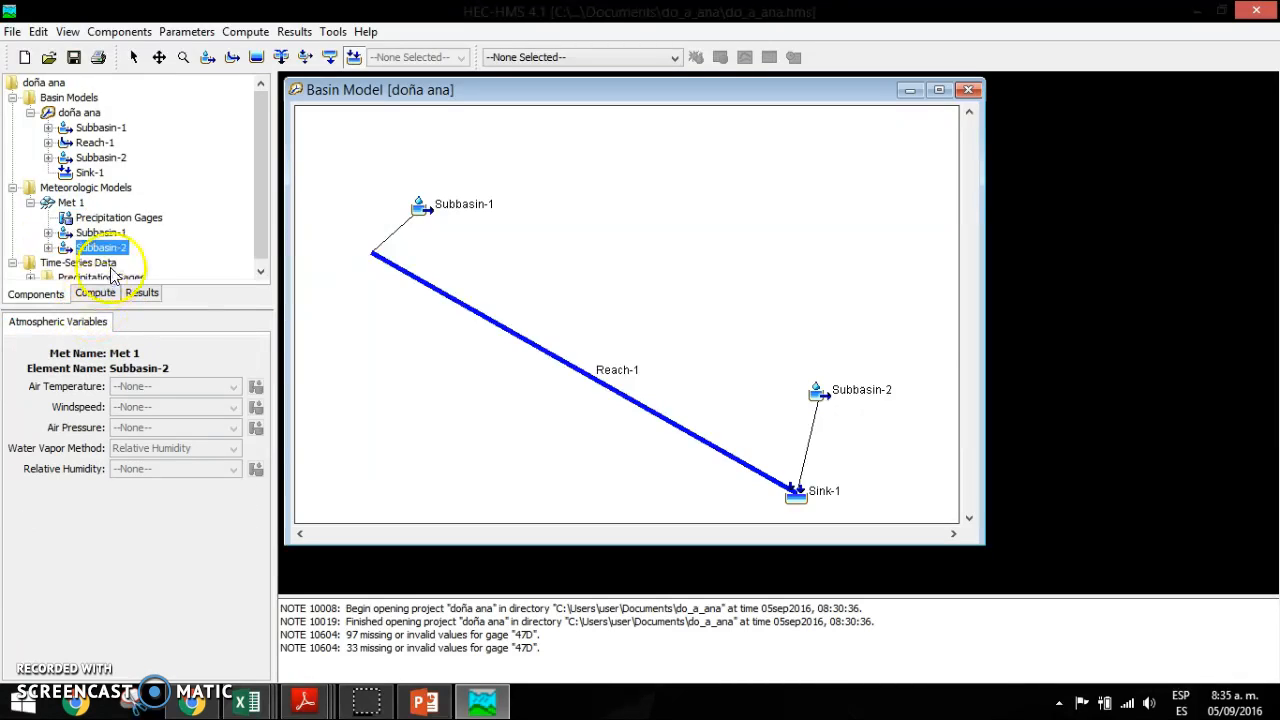
pyautogui.click(100, 232)
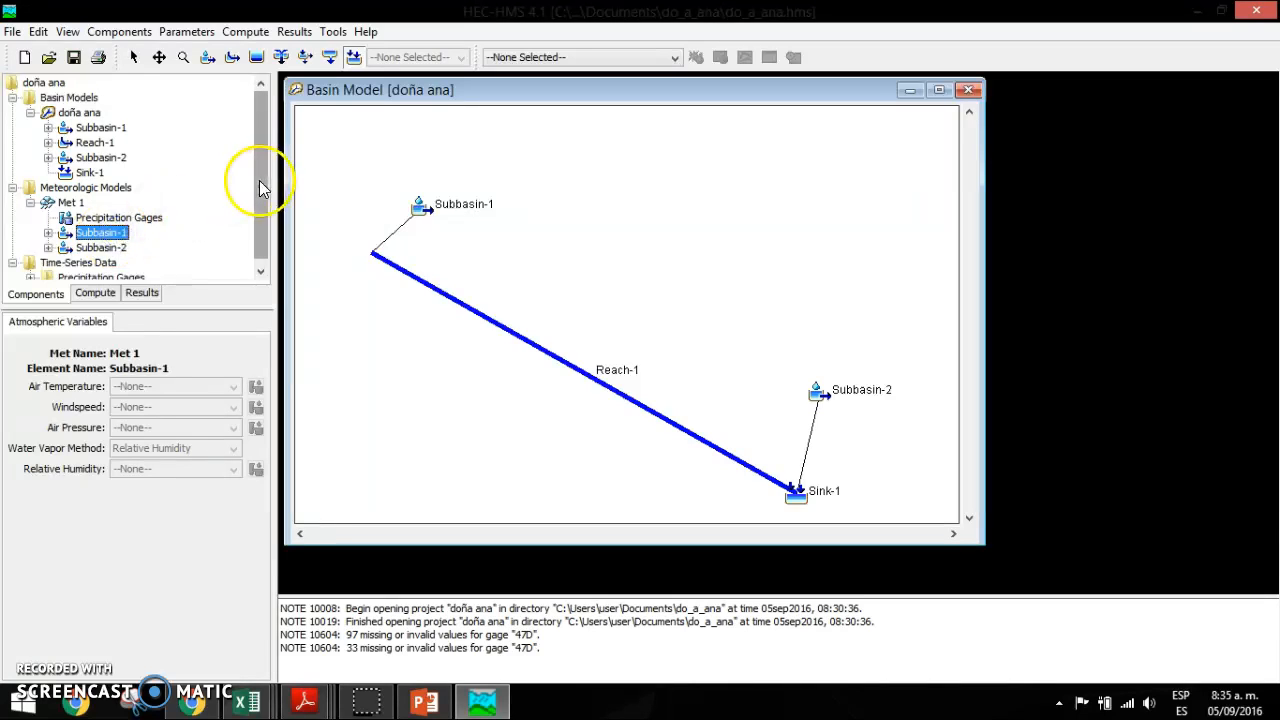
pyautogui.click(48, 231)
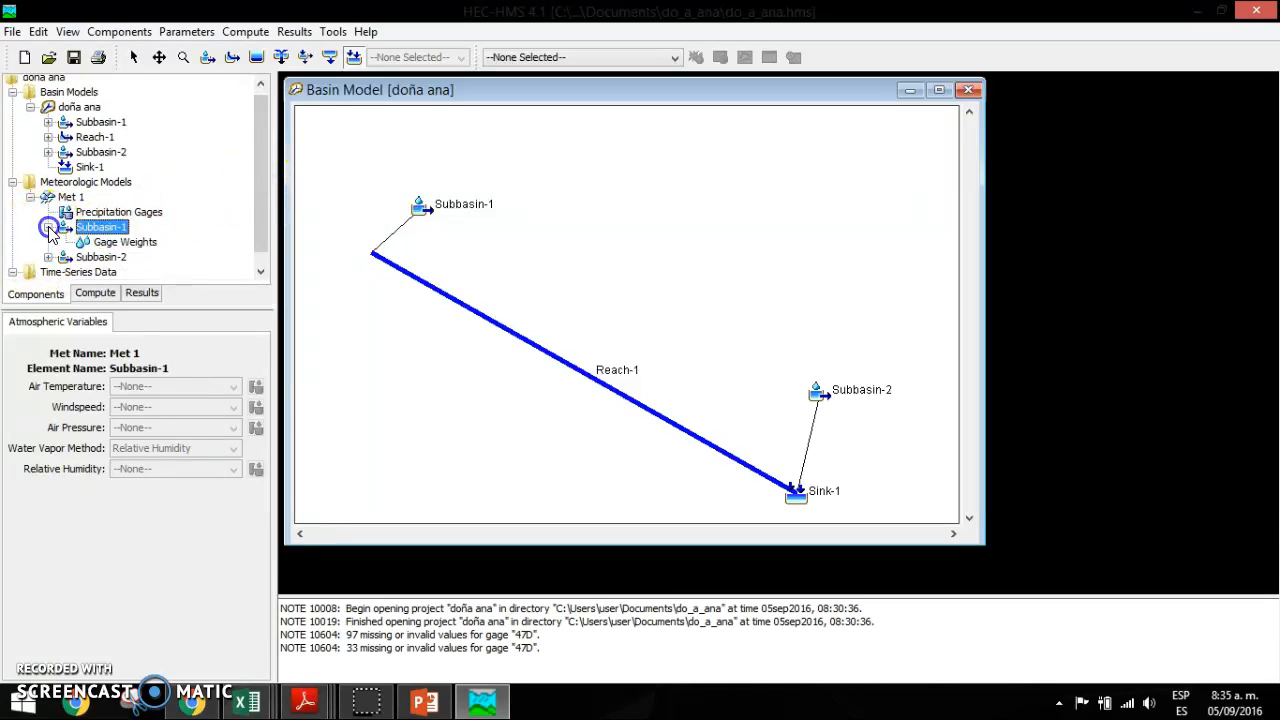
pyautogui.click(100, 243)
pyautogui.click(30, 322)
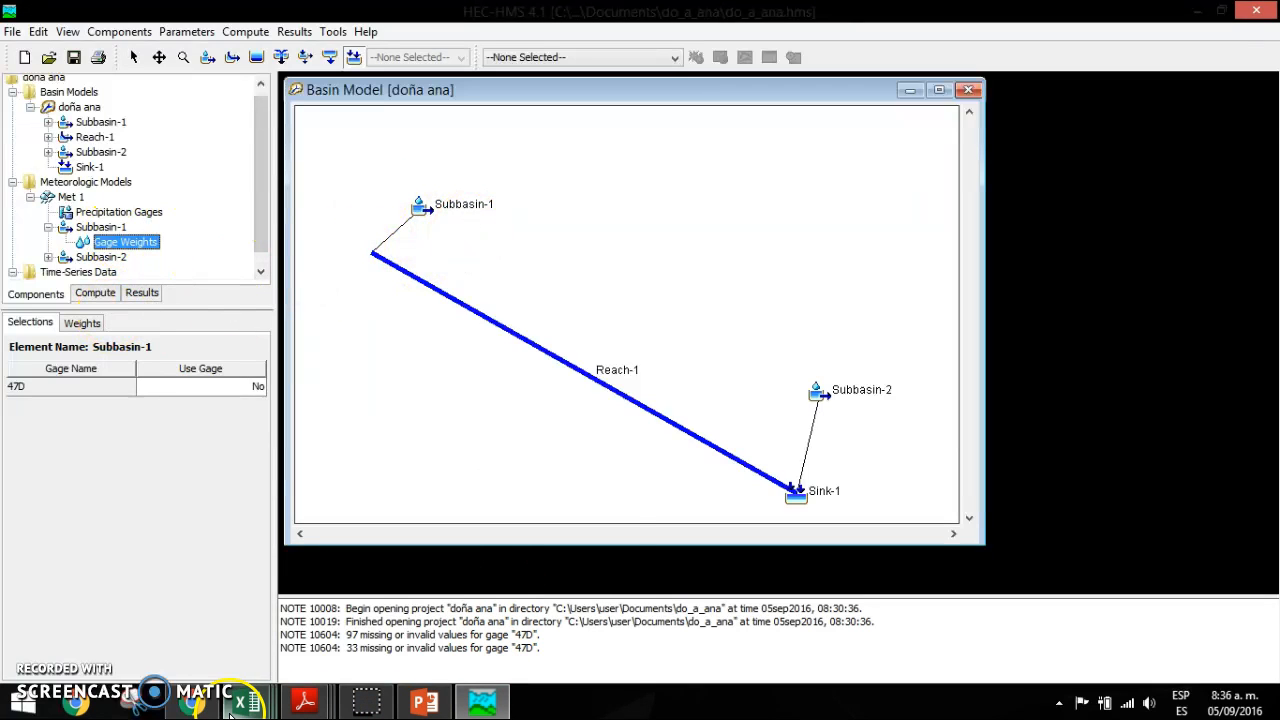
# - Switch to the Excel workbook Doña María and look up the station weights for each basin
pyautogui.moveTo(241, 702)
pyautogui.click(535, 590)
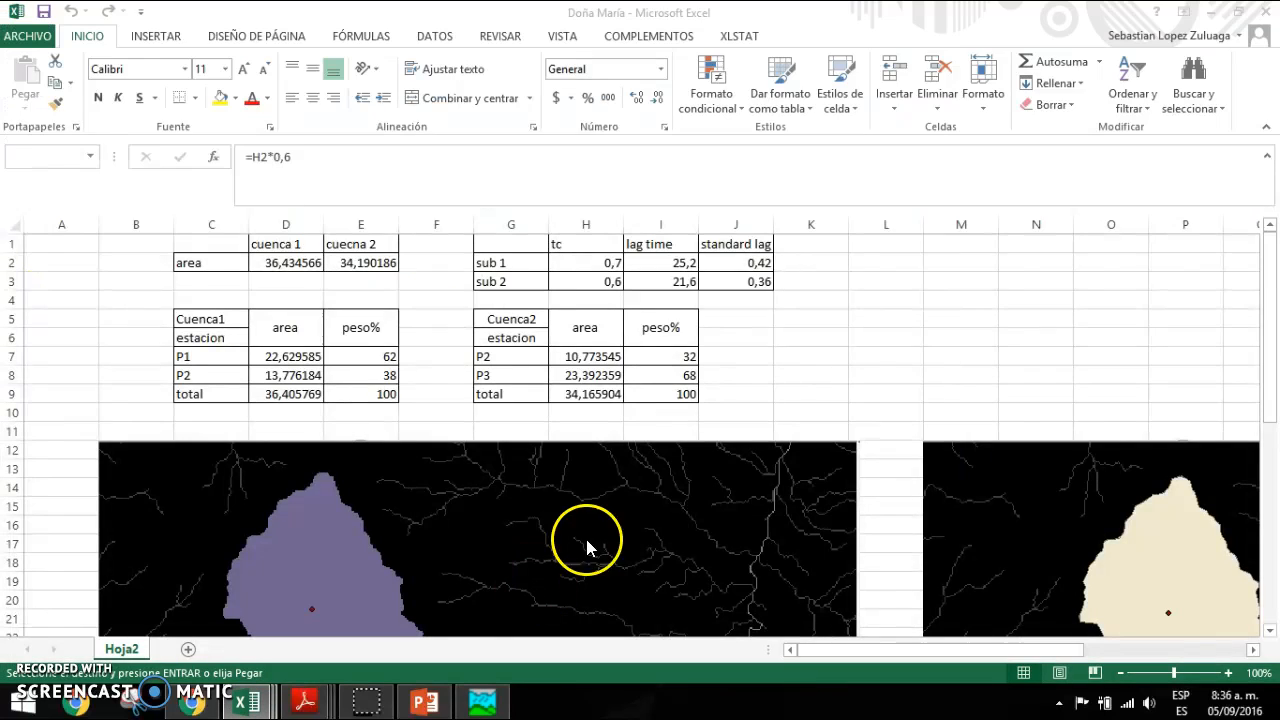
pyautogui.moveTo(1275, 325); pyautogui.dragTo(1270, 331)
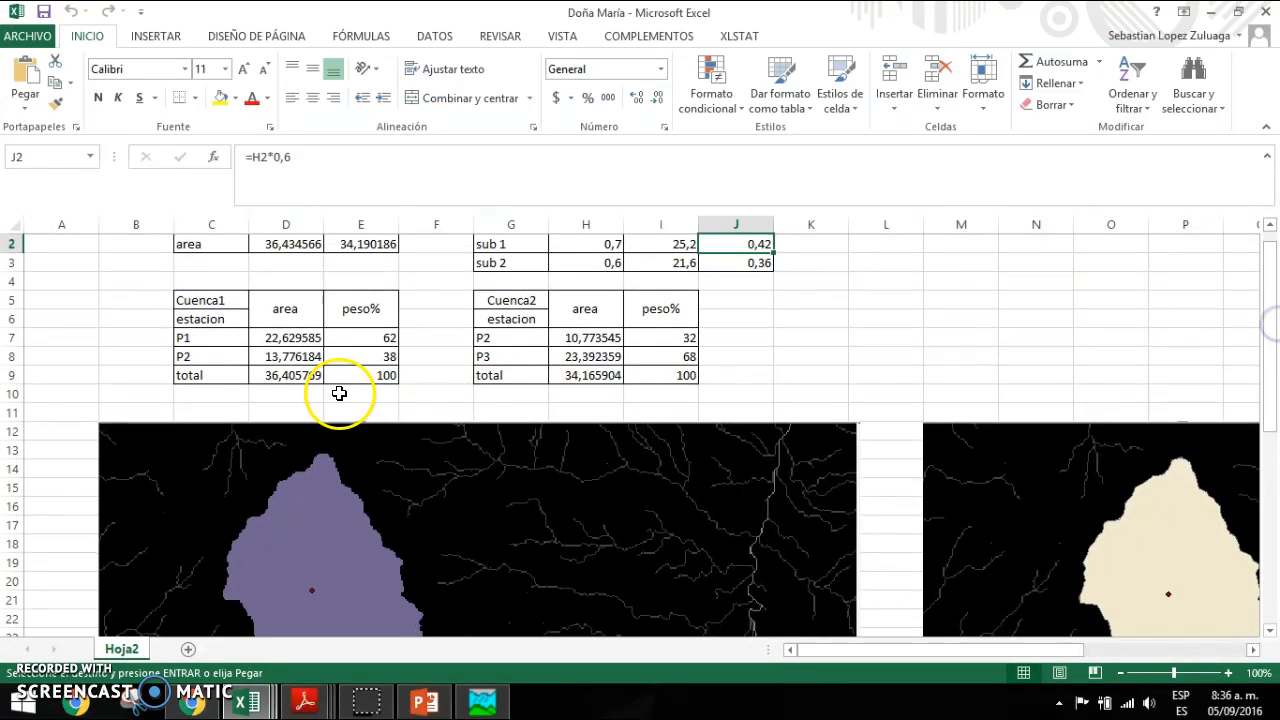
# - Switch back to HEC-HMS and set Use Gage to Yes for gage 47D in Subbasin-1's gage selections
pyautogui.hotkey('alt', 'Tab')
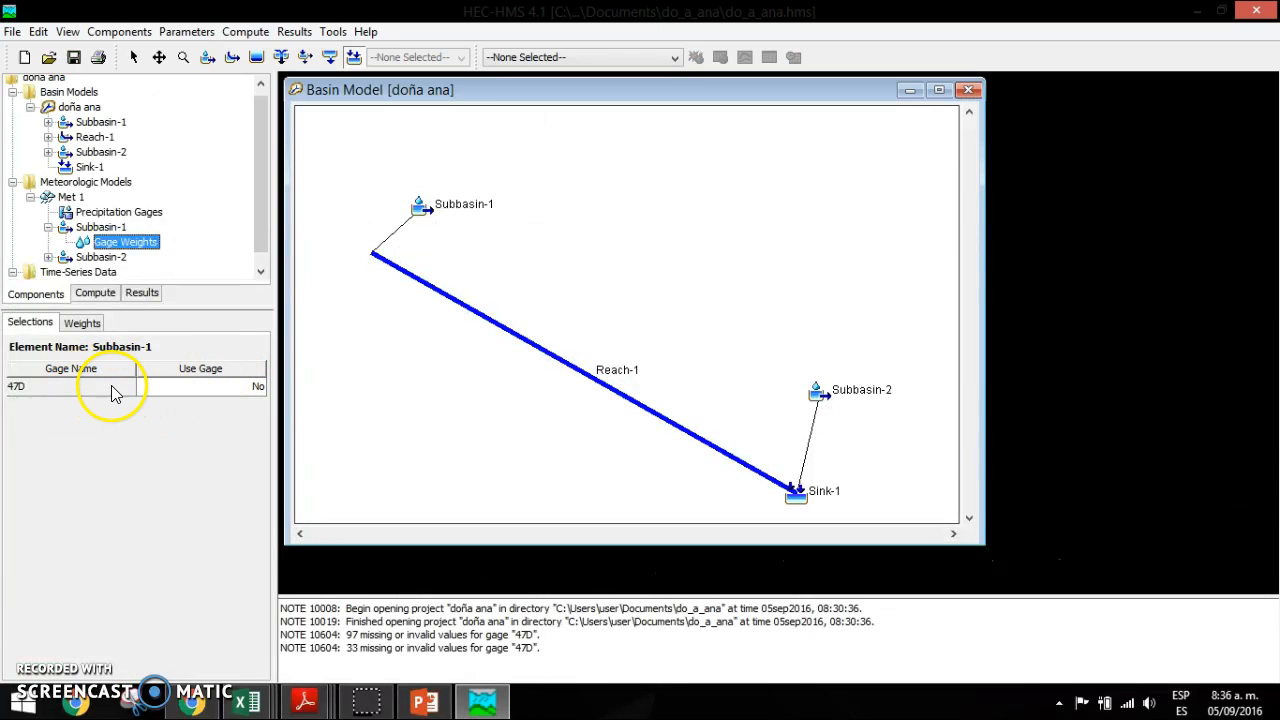
pyautogui.click(231, 390)
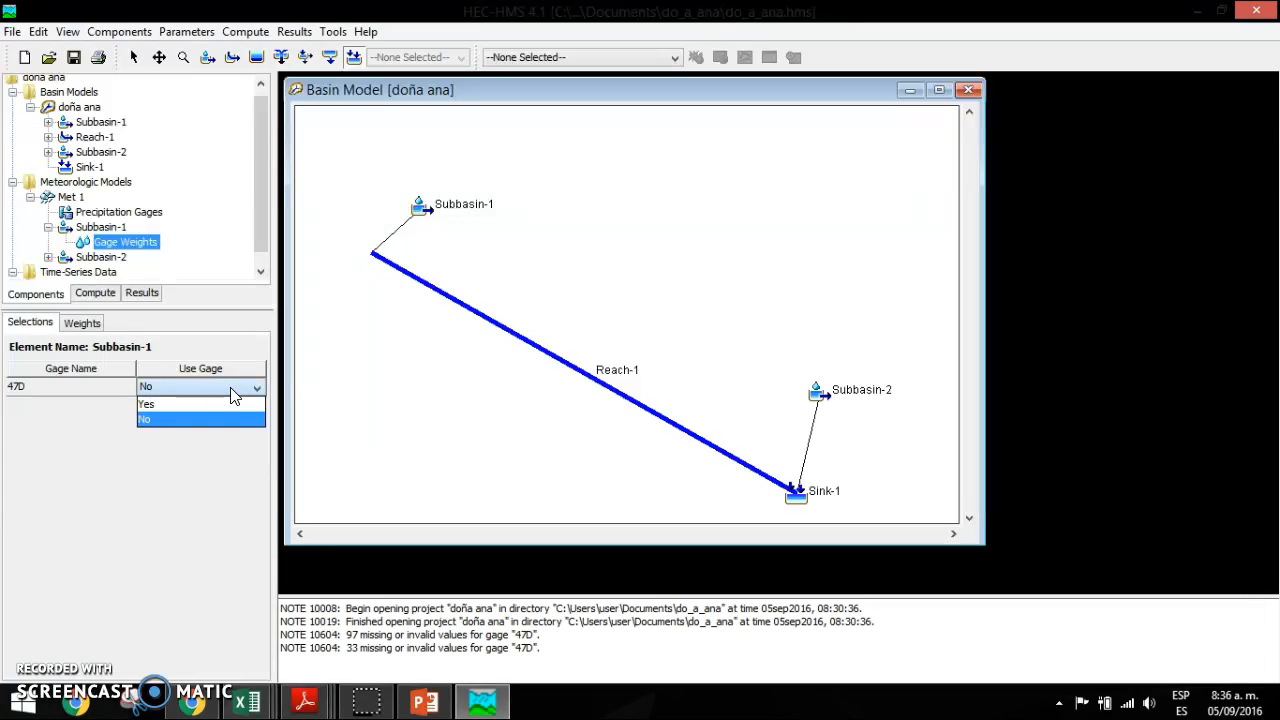
pyautogui.click(231, 393)
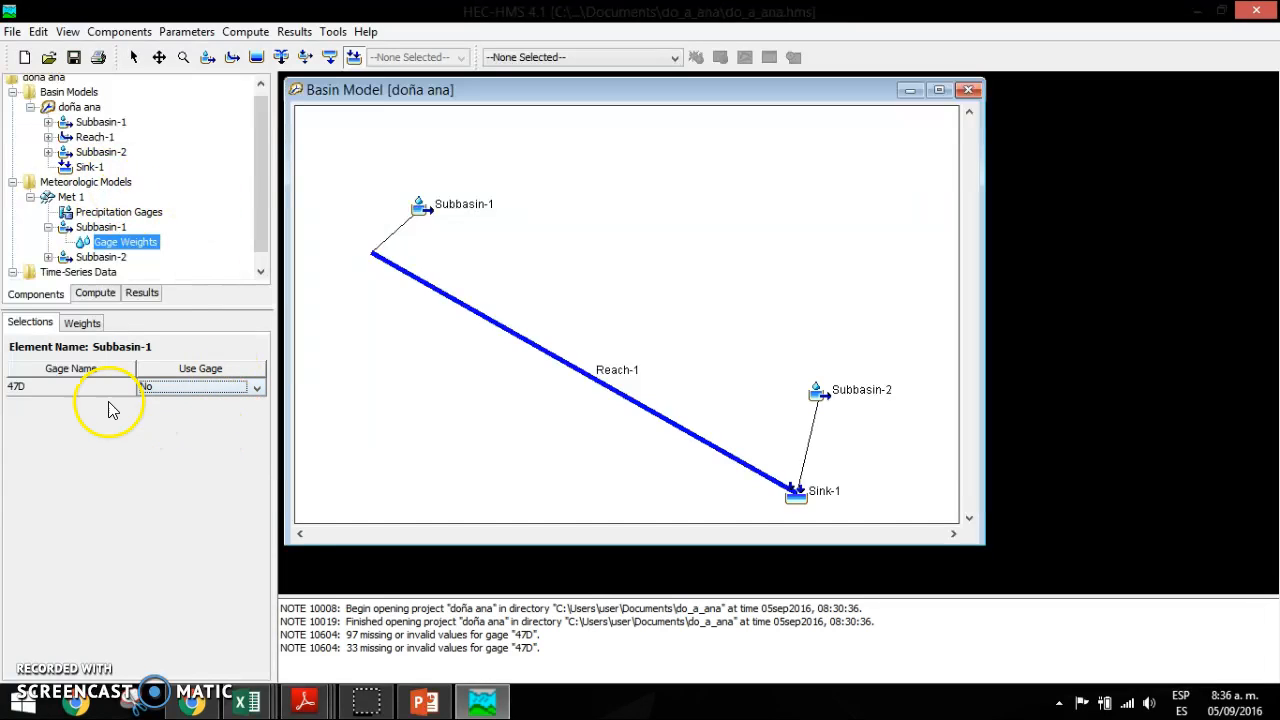
pyautogui.click(197, 387)
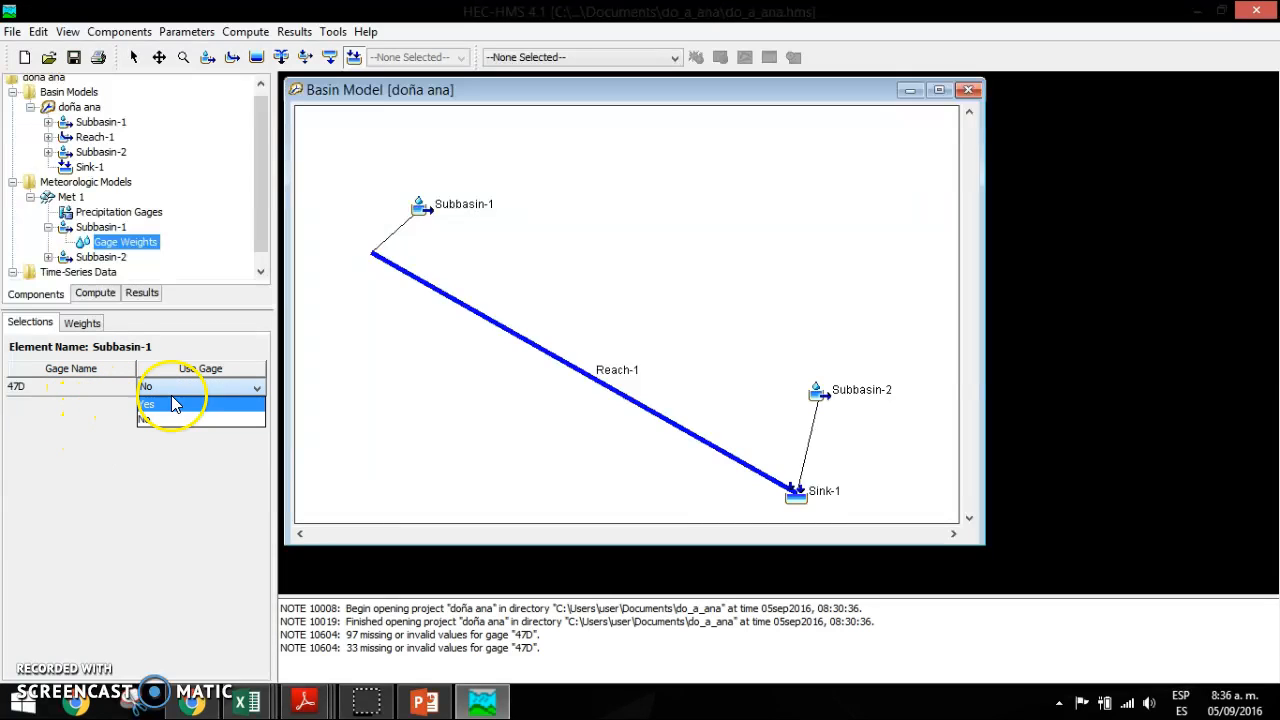
pyautogui.click(185, 402)
pyautogui.click(183, 390)
pyautogui.click(183, 407)
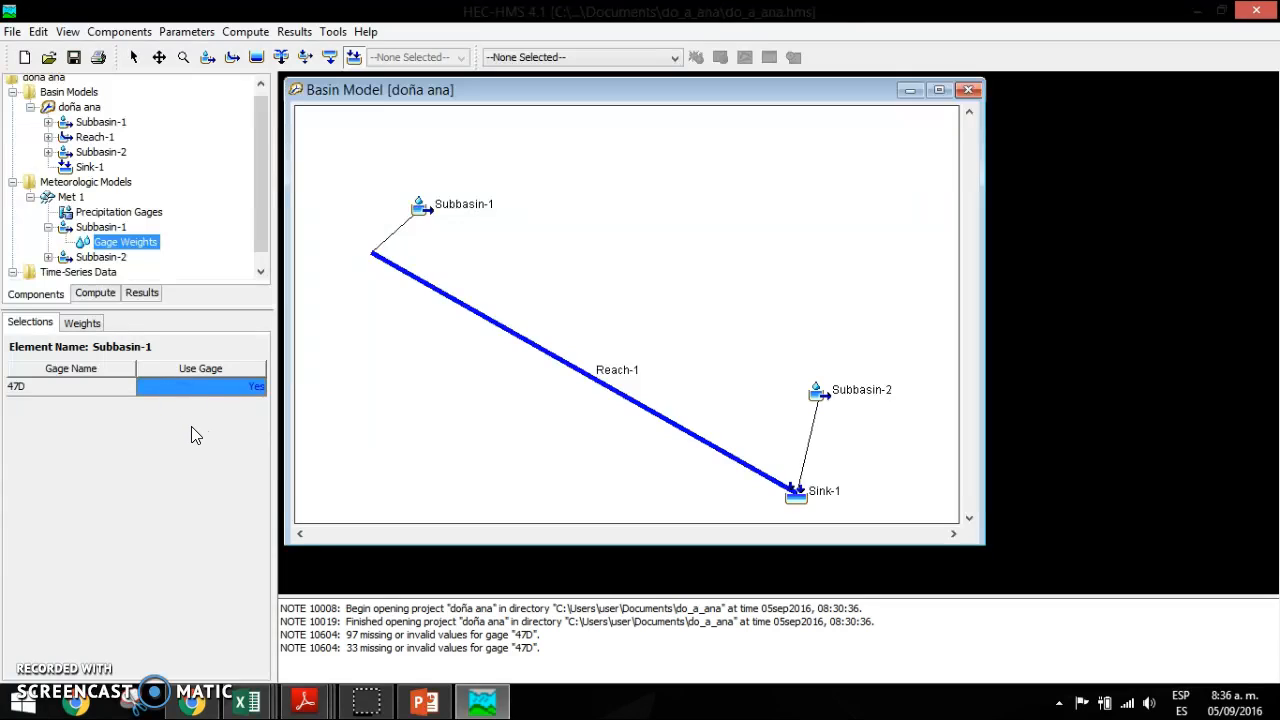
# - Set the time weight of gage 47D to 1 in Subbasin-1's gage weights and select its depth weight for entry
pyautogui.click(81, 322)
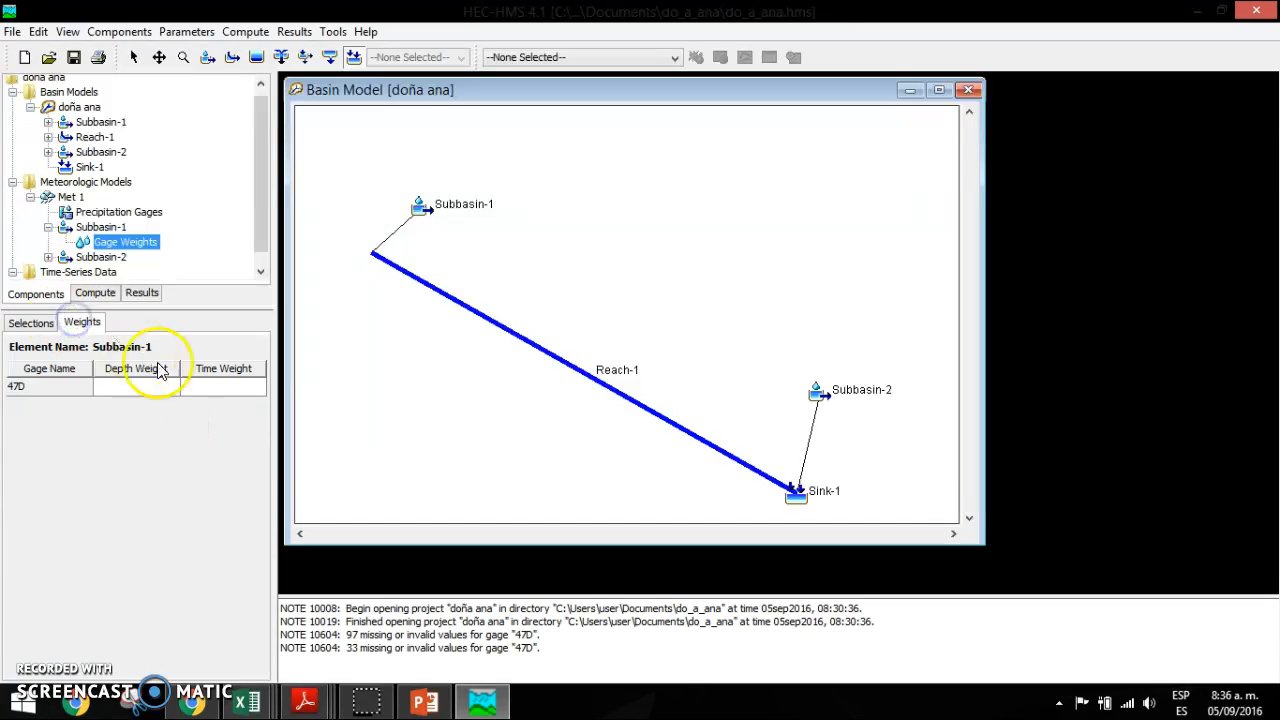
pyautogui.click(210, 387)
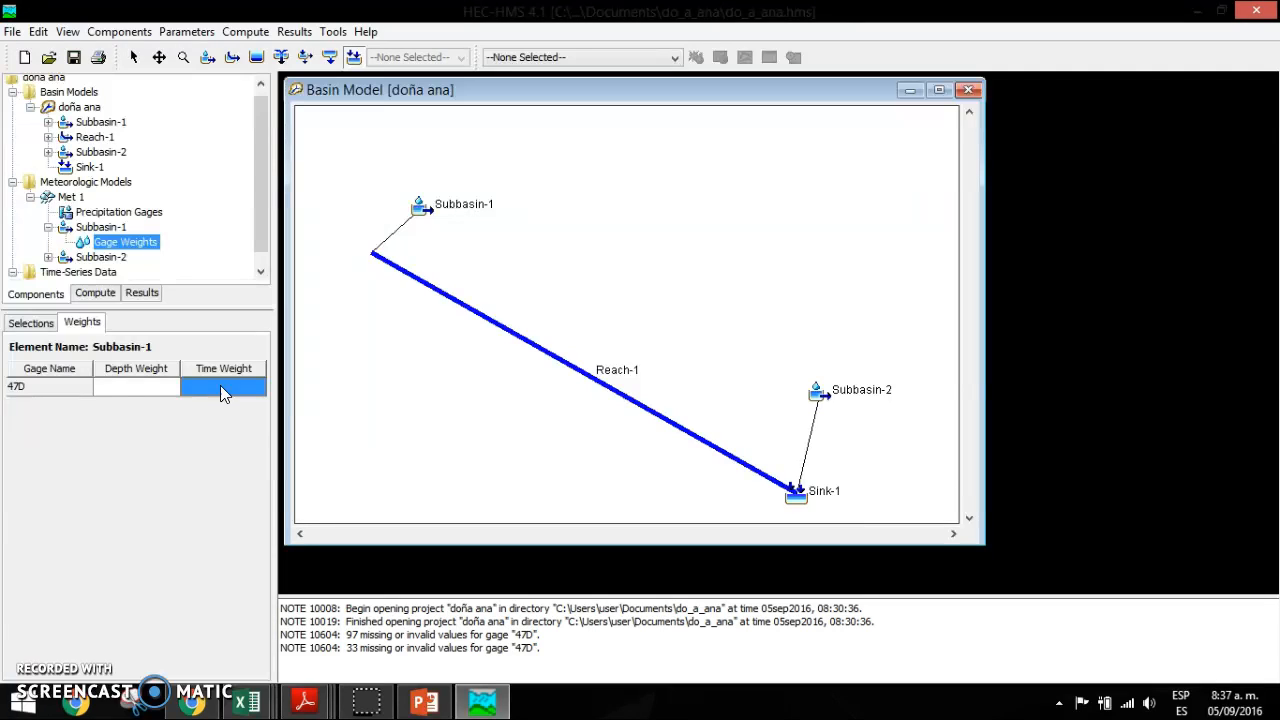
pyautogui.write('1')
pyautogui.click(134, 385)
pyautogui.click(68, 292)
pyautogui.click(127, 386)
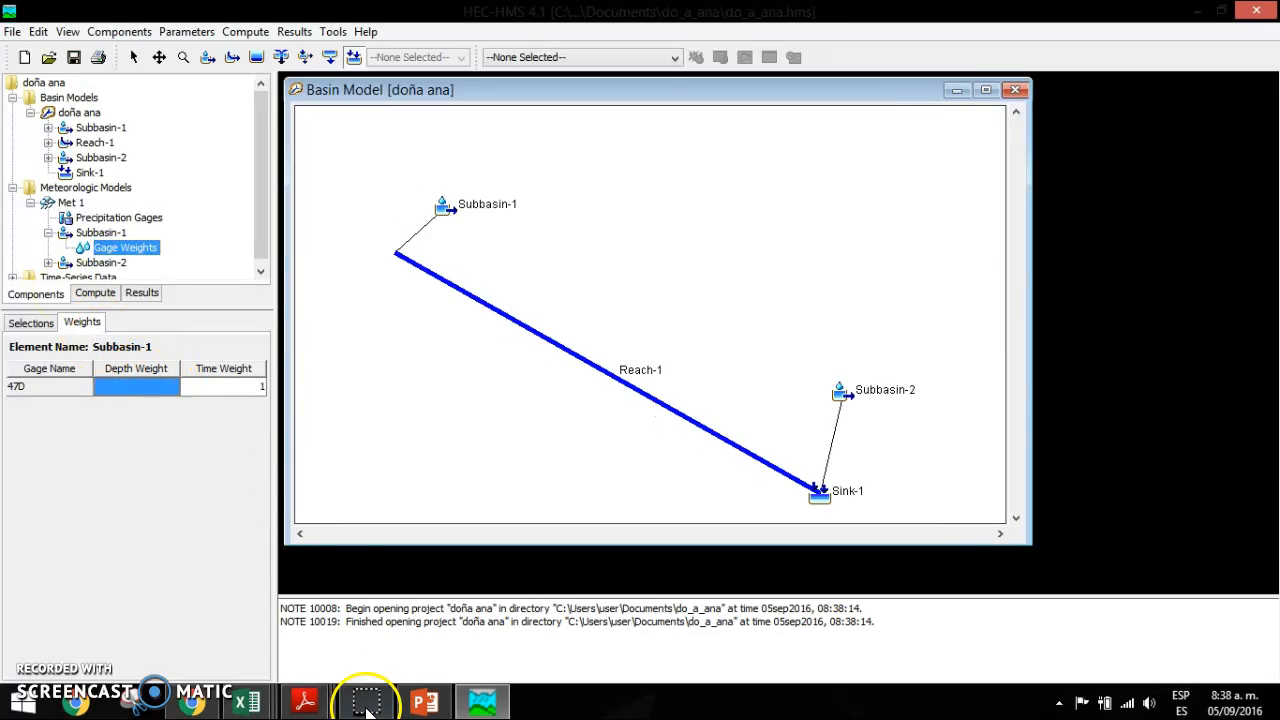
pyautogui.moveTo(243, 703)
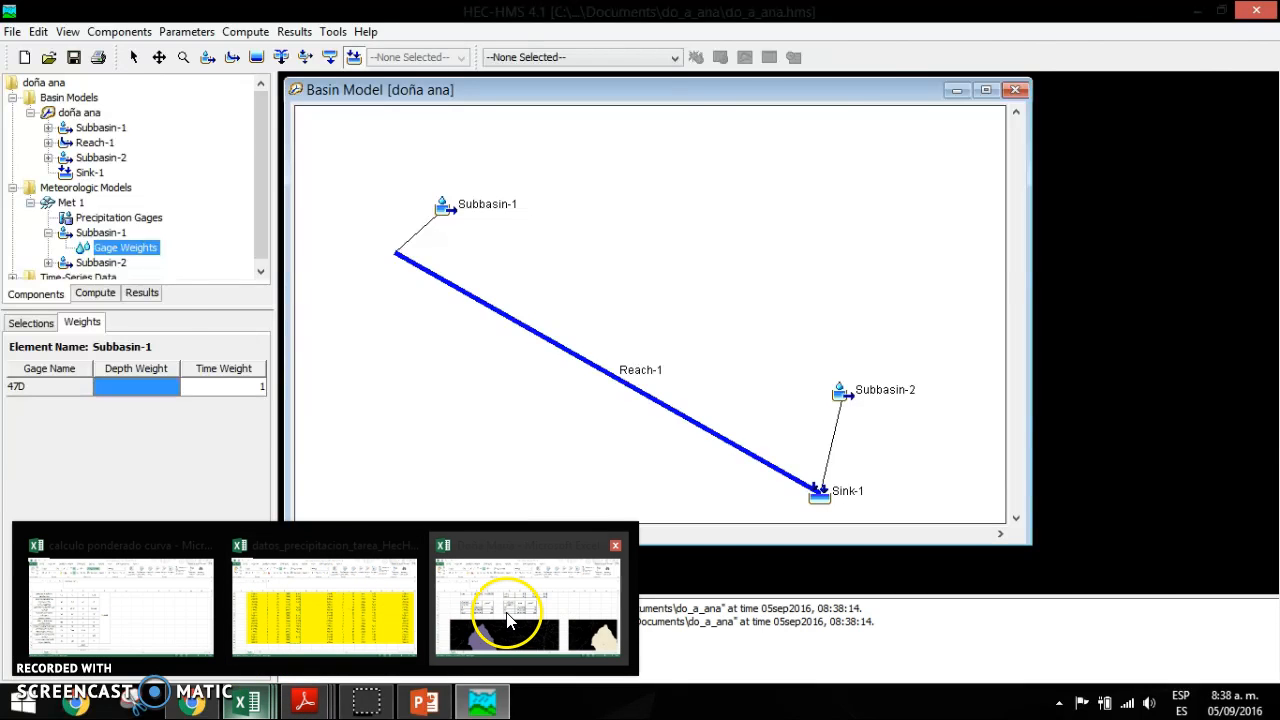
pyautogui.moveTo(500, 523)
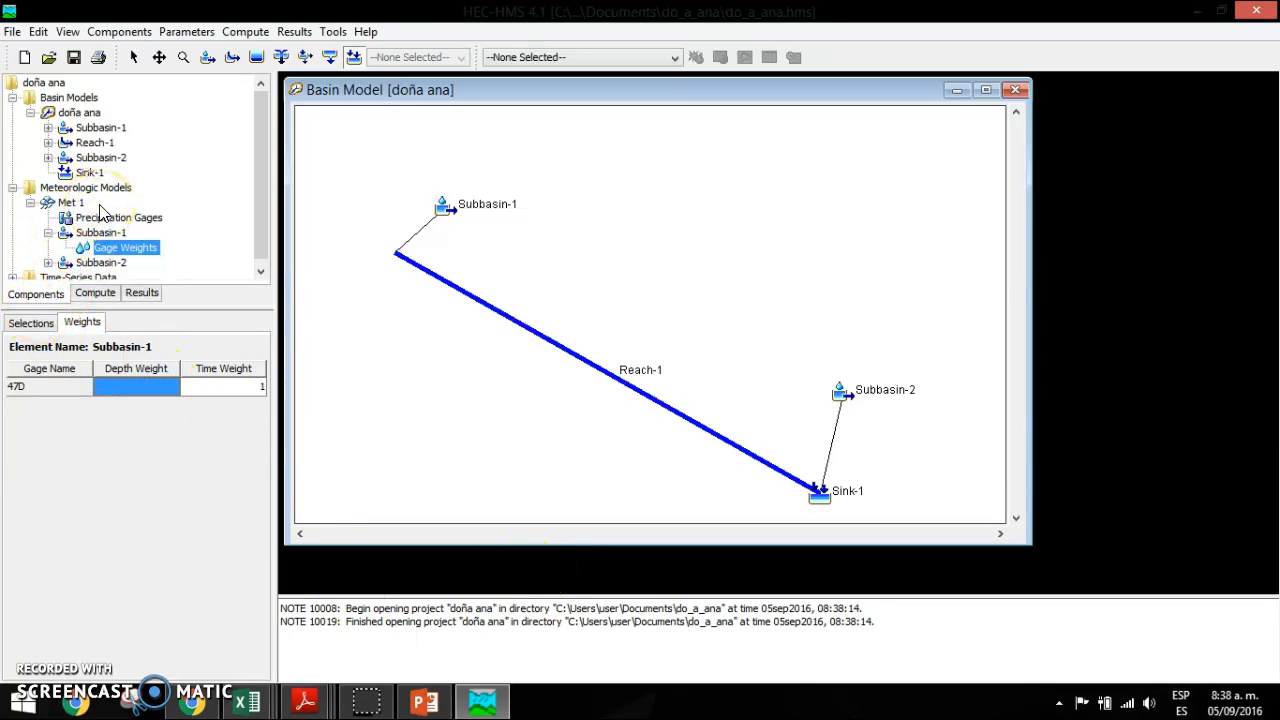
pyautogui.click(100, 276)
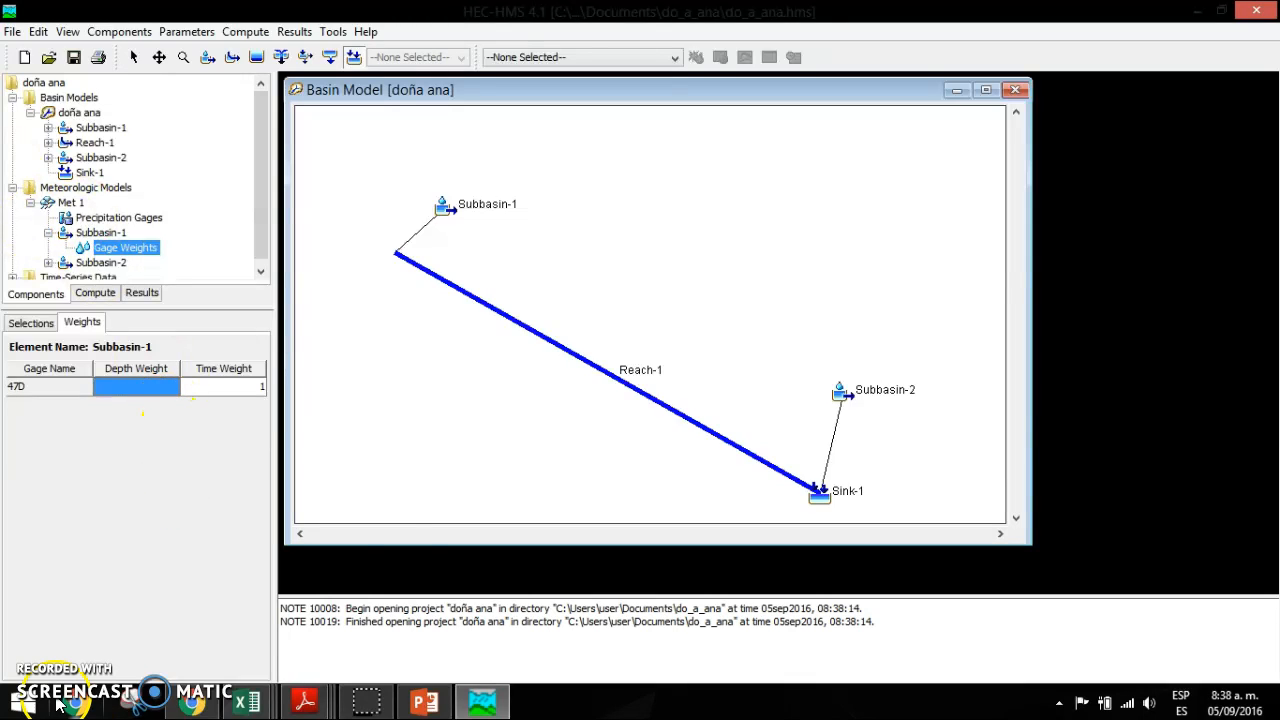